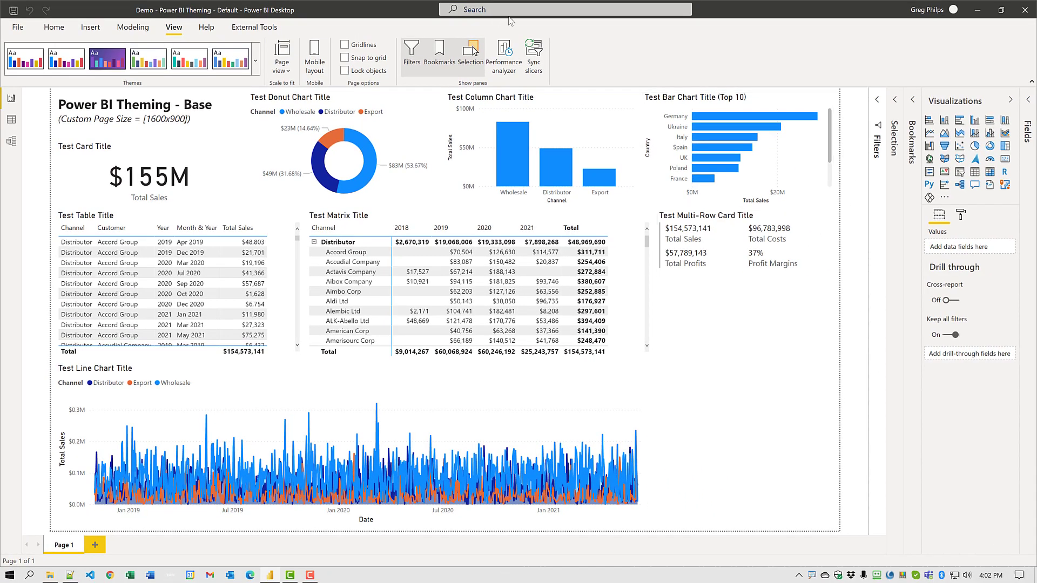
# Import the Theme 4 - White Text on Dark Background theme from its JSON file.
pyautogui.click(256, 61)
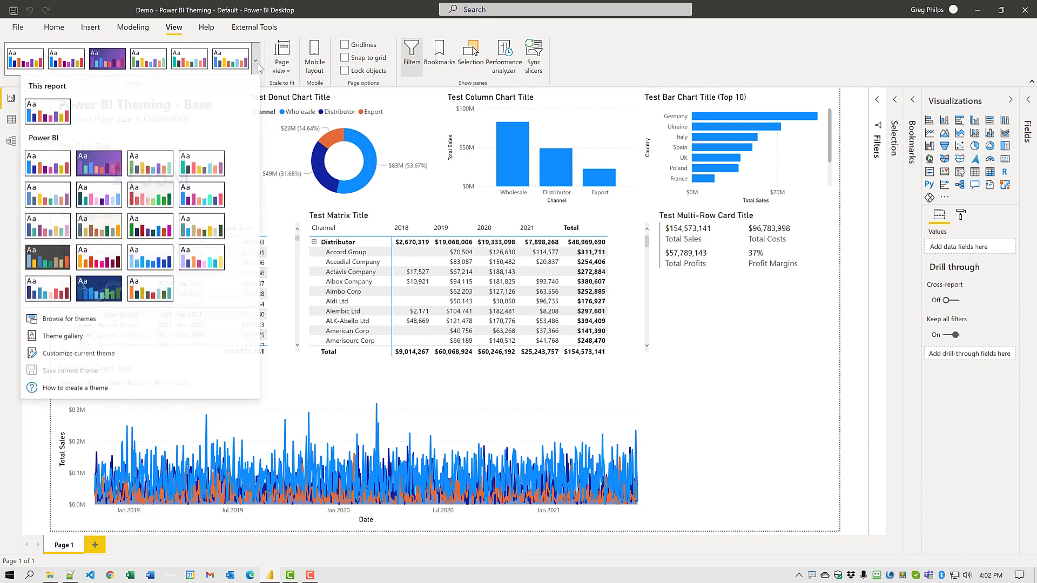
pyautogui.click(69, 321)
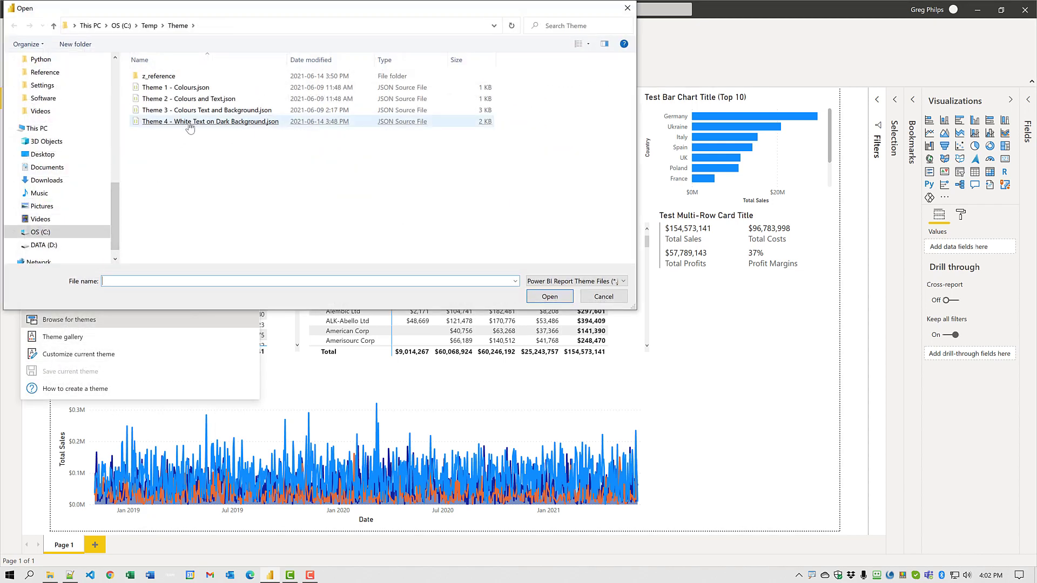
pyautogui.doubleClick(196, 122)
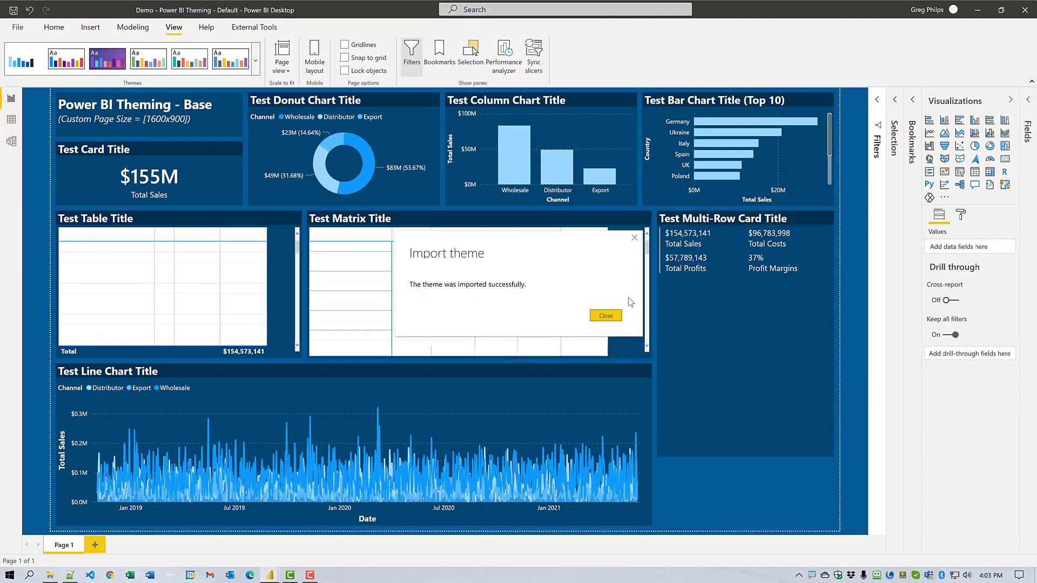
pyautogui.click(613, 317)
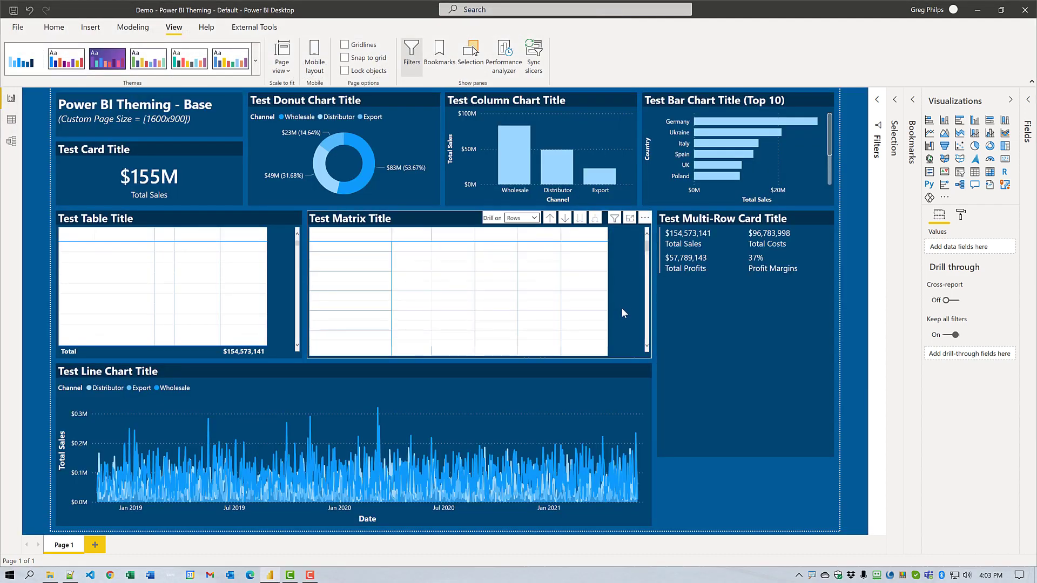
# Set the Test Matrix Title matrix and table styles to None, then close without saving.
pyautogui.click(629, 300)
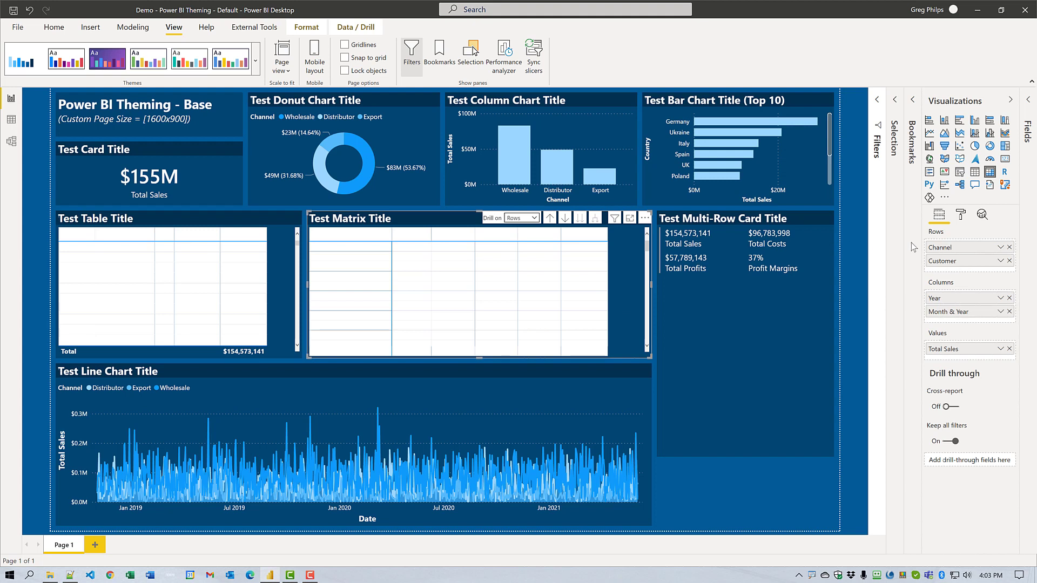
pyautogui.click(962, 217)
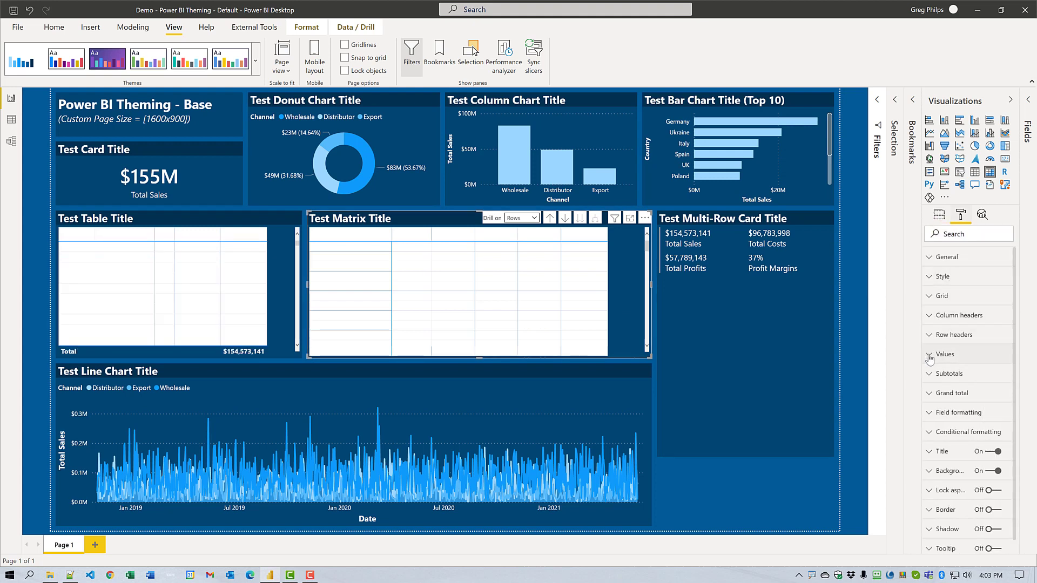
pyautogui.click(931, 278)
pyautogui.click(946, 309)
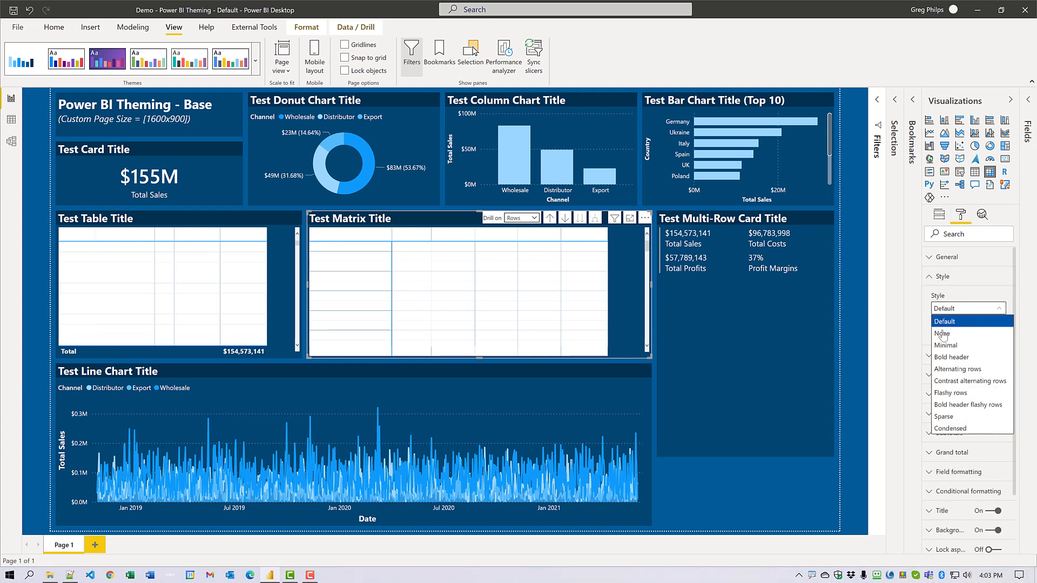
pyautogui.click(942, 334)
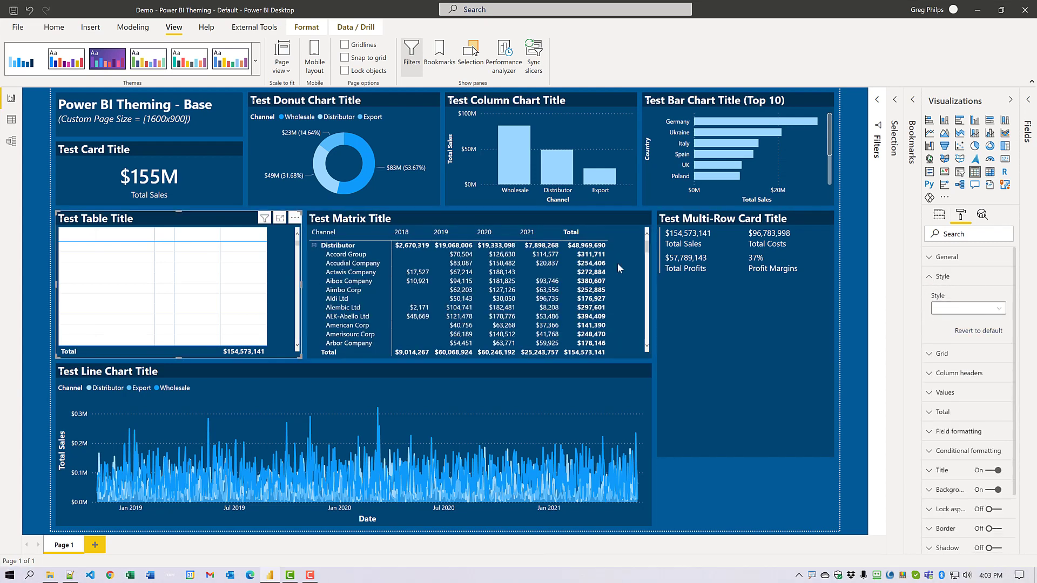
pyautogui.click(944, 308)
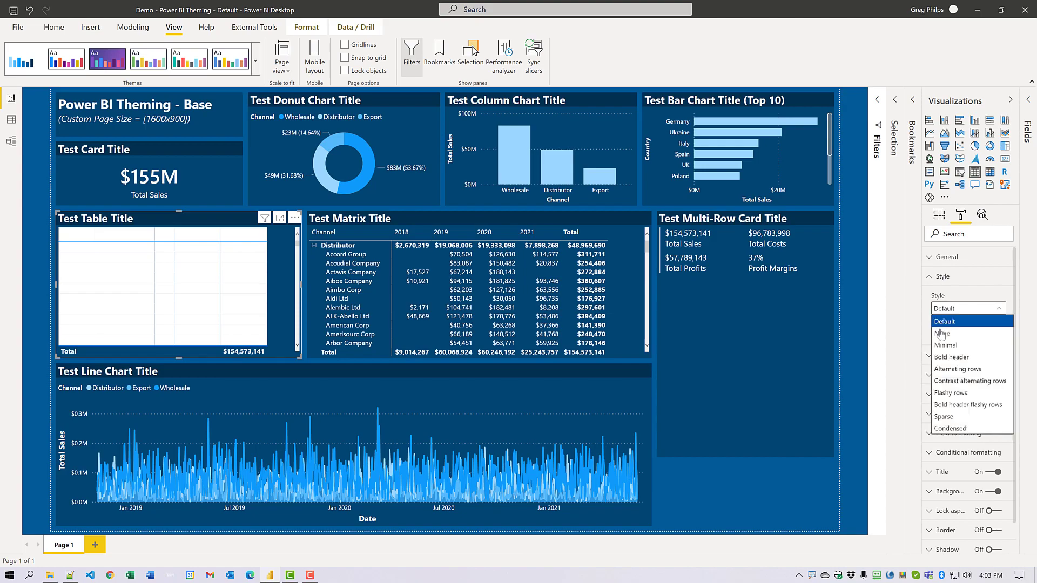
pyautogui.click(942, 334)
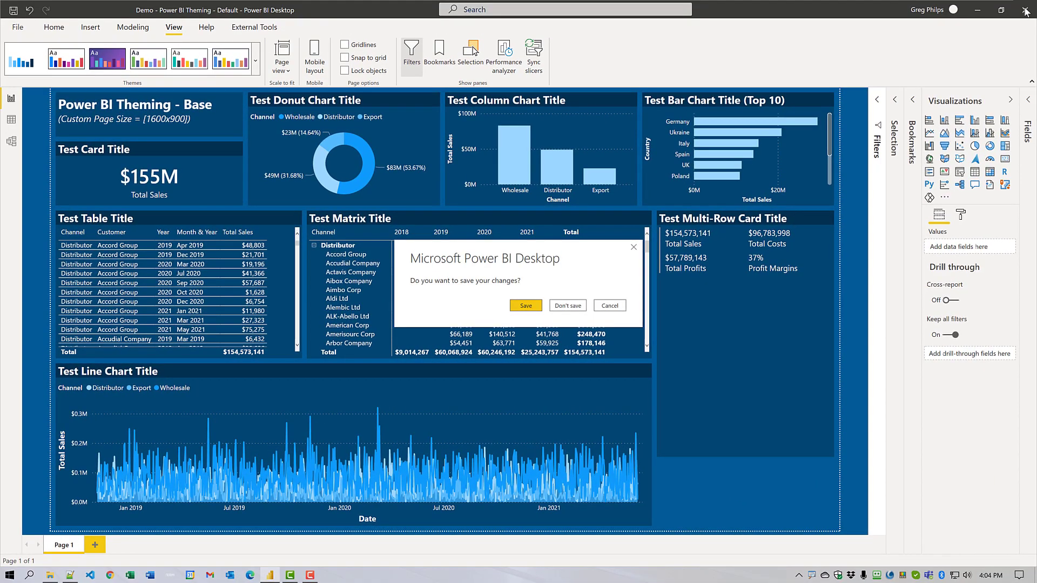
pyautogui.click(568, 305)
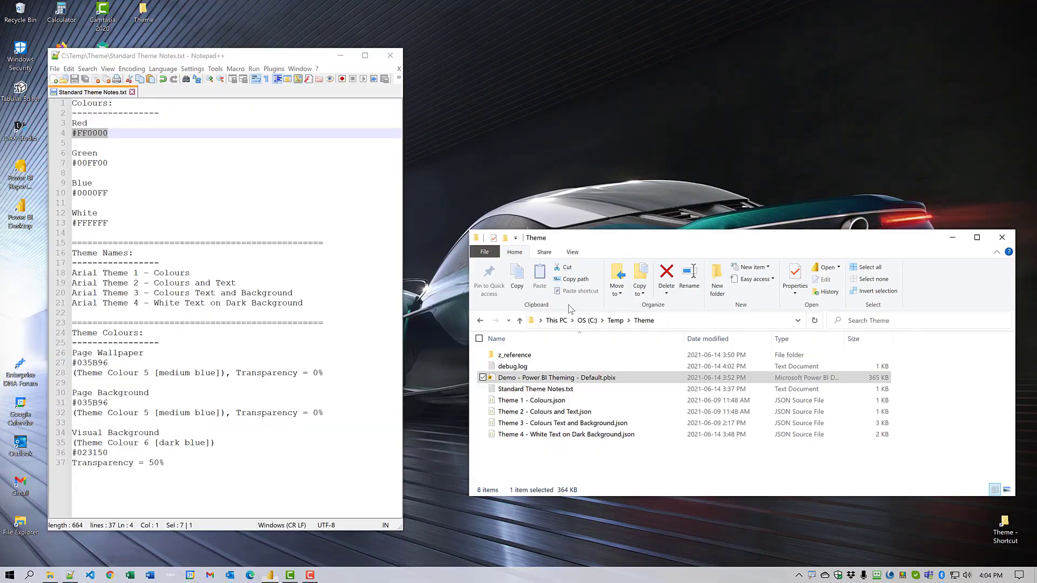
# Reopen Demo - Power BI Theming - Default.pbix from the Theme folder in File Explorer.
pyautogui.doubleClick(570, 378)
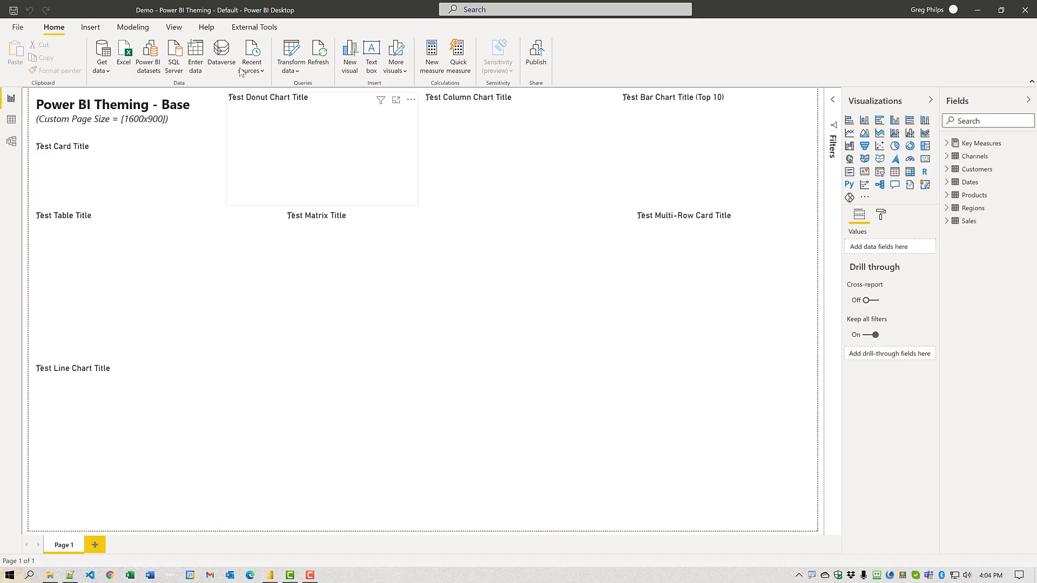
pyautogui.click(174, 27)
pyautogui.click(256, 62)
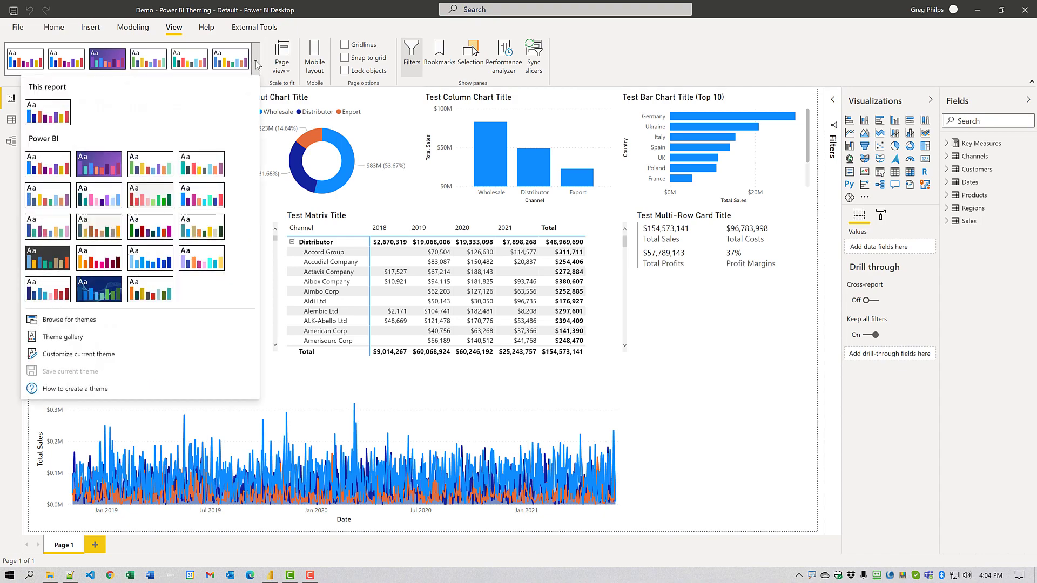
pyautogui.click(100, 355)
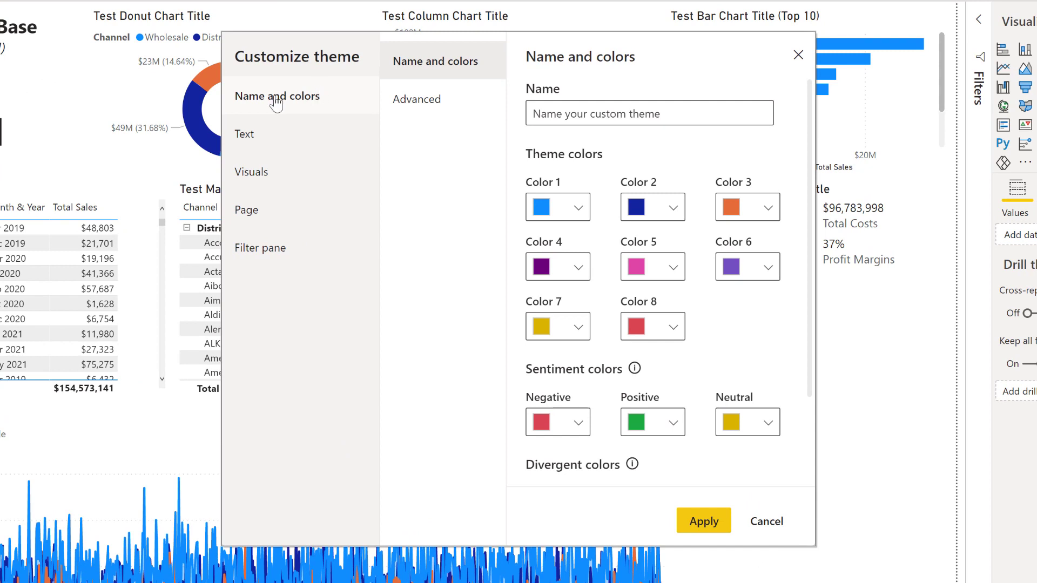
pyautogui.click(248, 134)
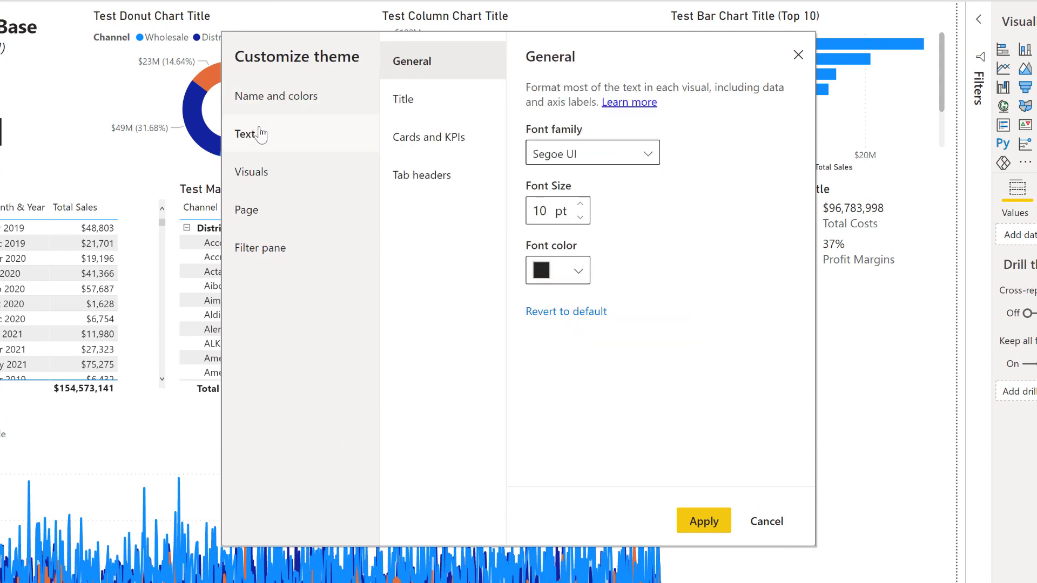
pyautogui.click(265, 179)
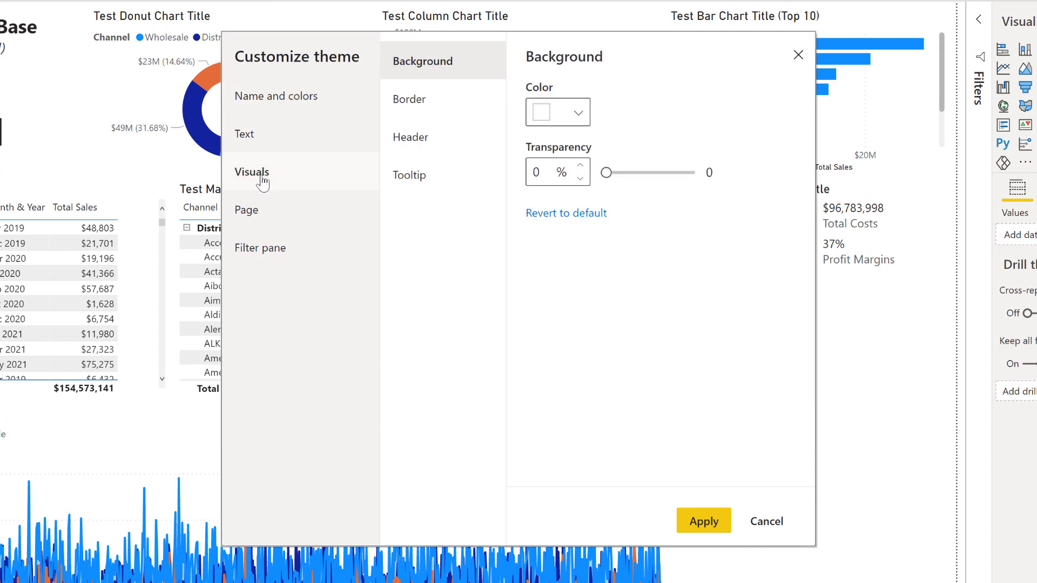
pyautogui.click(263, 225)
pyautogui.click(270, 249)
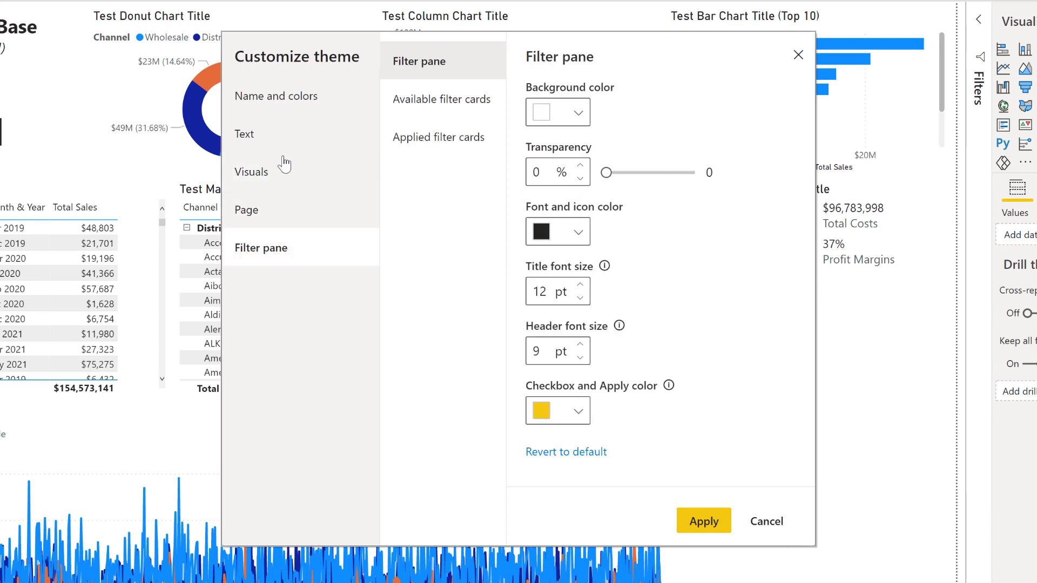
pyautogui.click(284, 99)
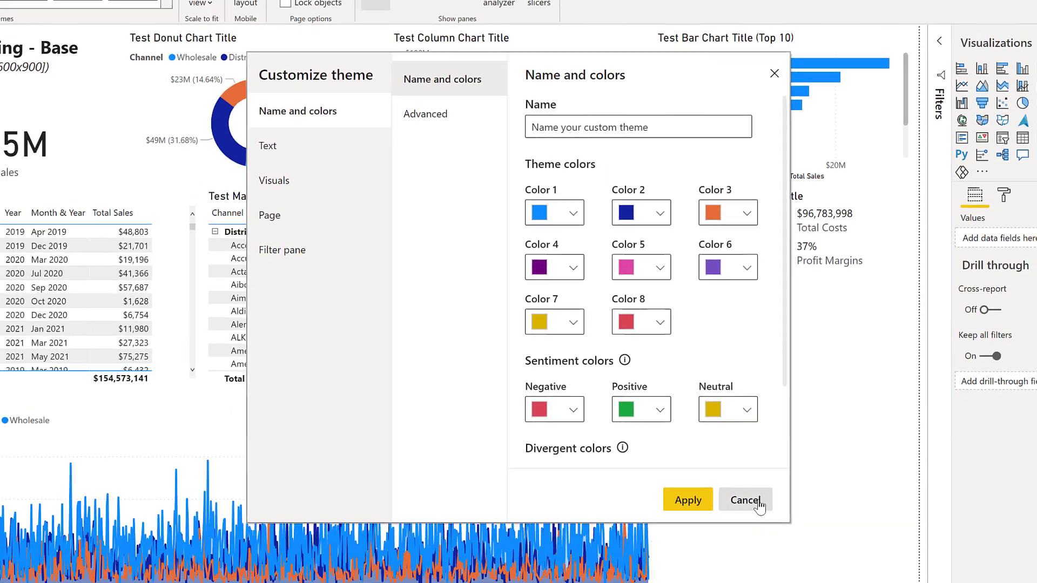
pyautogui.click(746, 500)
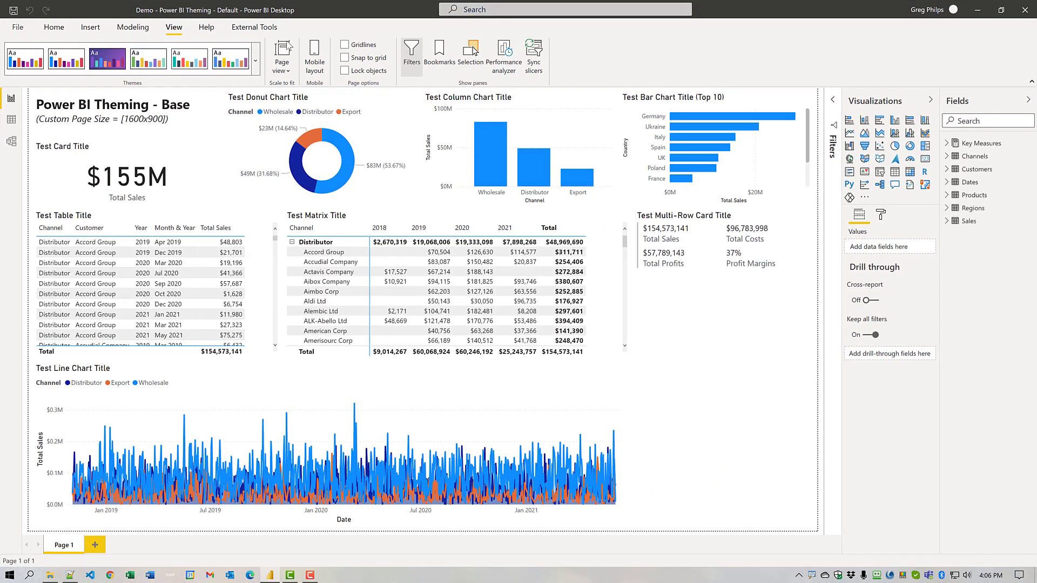
# Import Theme 1 - Colours.json as the report theme and dismiss the success message.
pyautogui.click(256, 61)
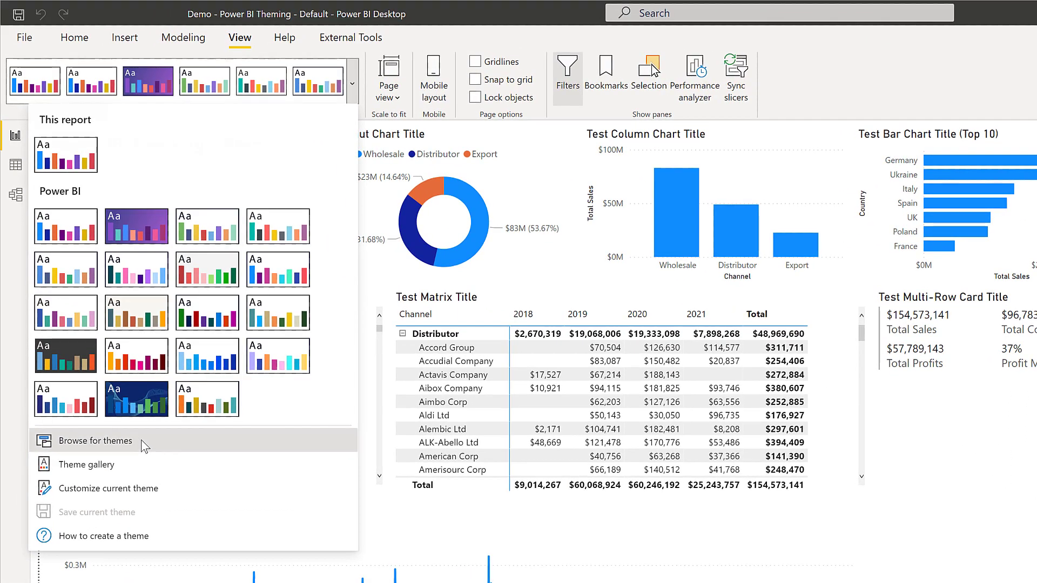
pyautogui.click(116, 364)
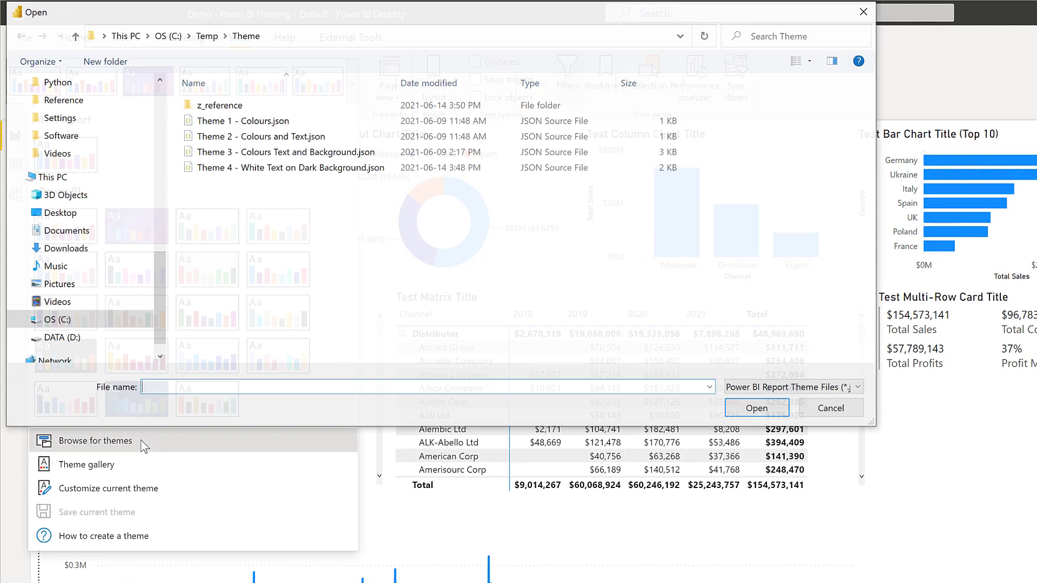
pyautogui.doubleClick(278, 124)
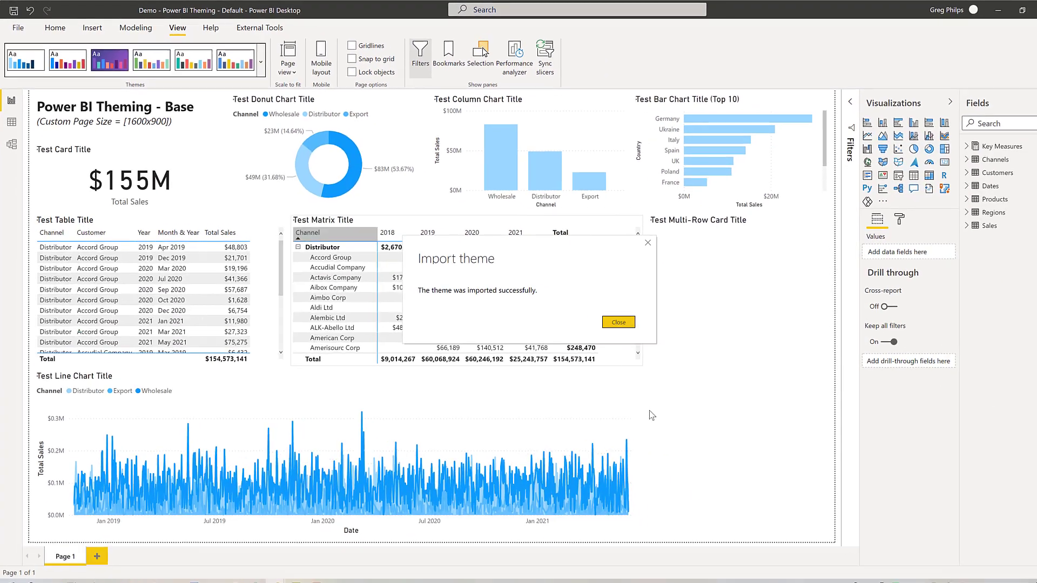
pyautogui.click(612, 316)
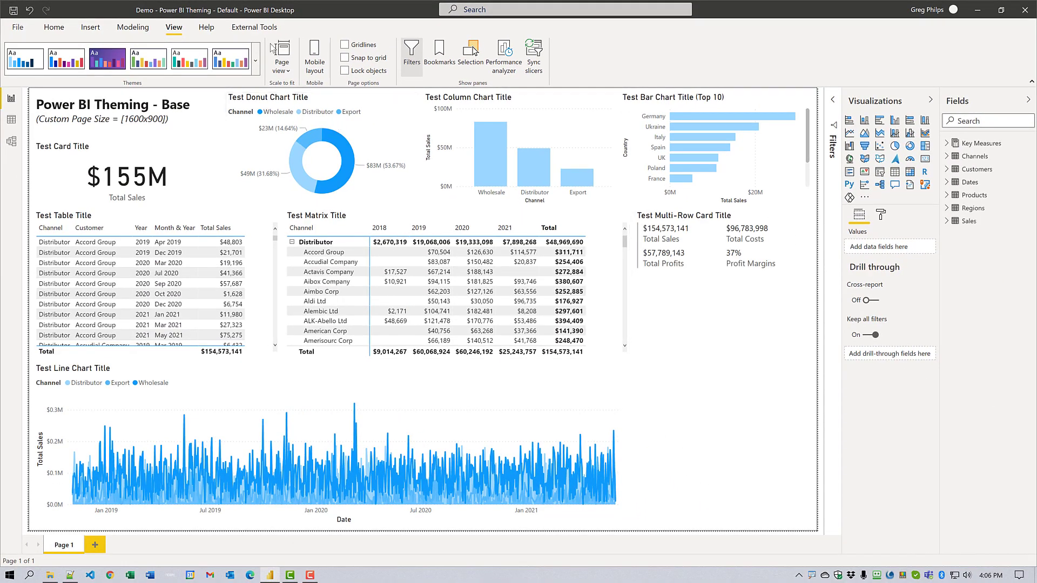
# Save the current theme as Arial Theme 1 - Colours.json by prefixing 'Arial' to the existing name.
pyautogui.click(257, 60)
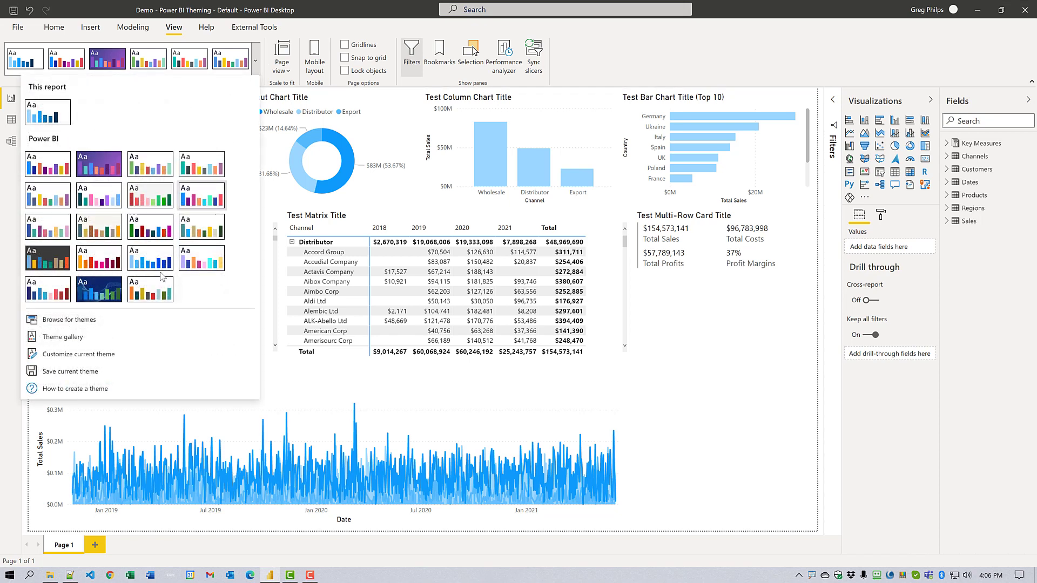
pyautogui.click(76, 372)
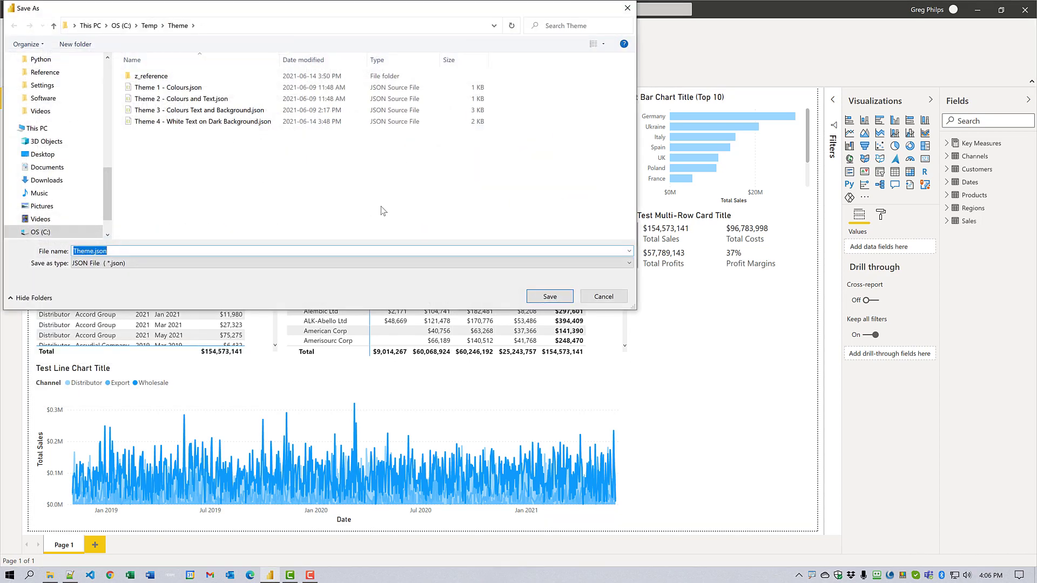
pyautogui.click(169, 89)
pyautogui.rightClick(169, 88)
pyautogui.click(216, 251)
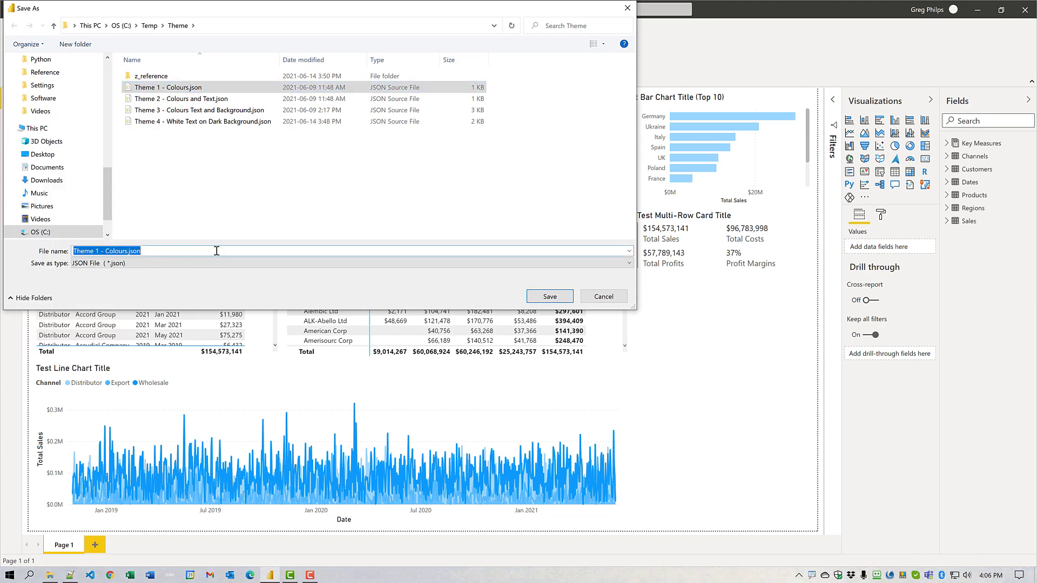
pyautogui.press('Home')
pyautogui.write('Aria')
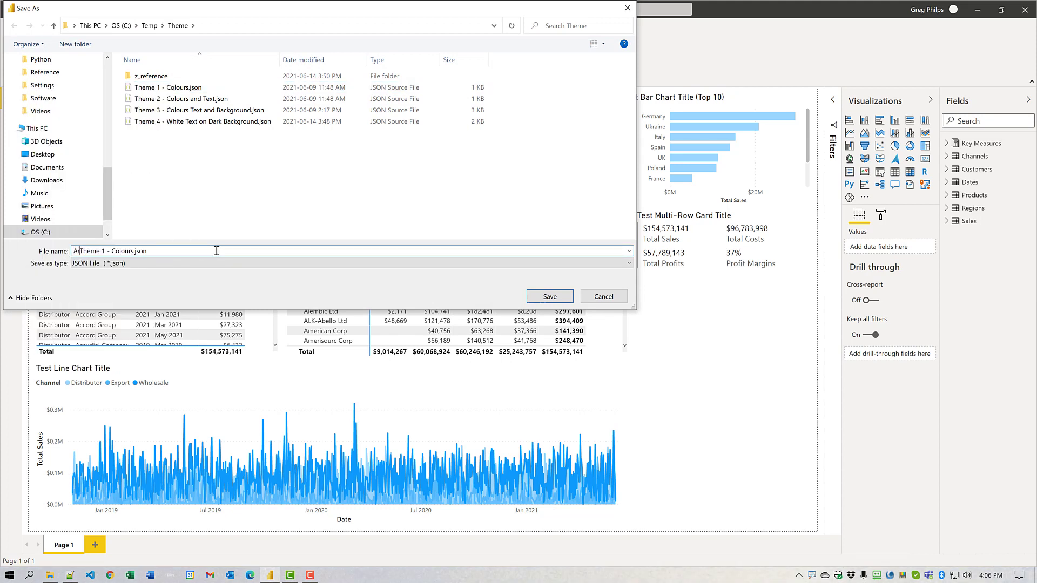
pyautogui.write('l')
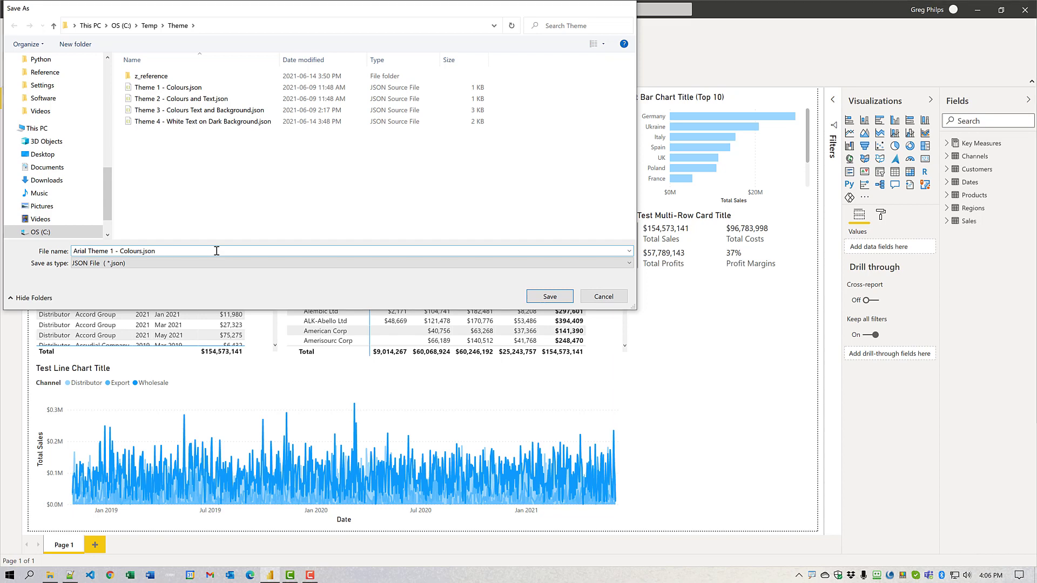
pyautogui.press('Return')
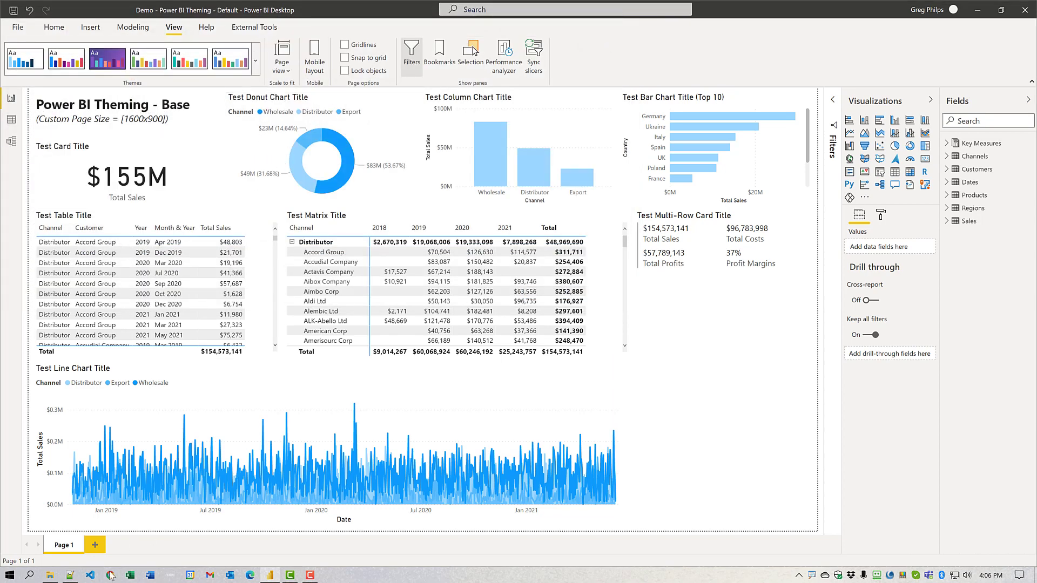
# Select the red code #FF0000 in the theme notes, then select the report's multi-row card.
pyautogui.click(71, 576)
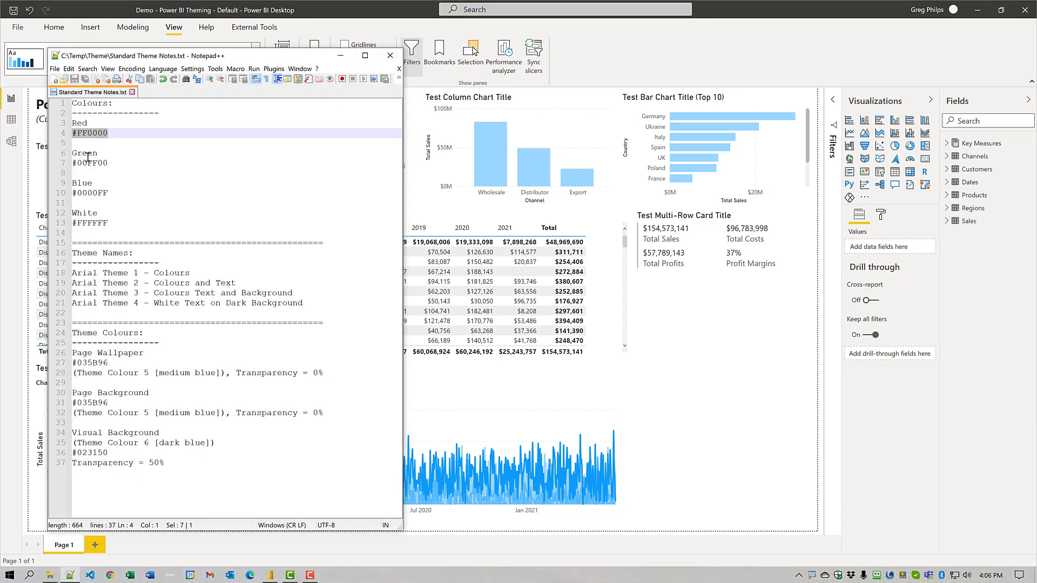
pyautogui.moveTo(123, 133); pyautogui.dragTo(49, 131)
pyautogui.hotkey('ctrl', 'c')
pyautogui.click(727, 413)
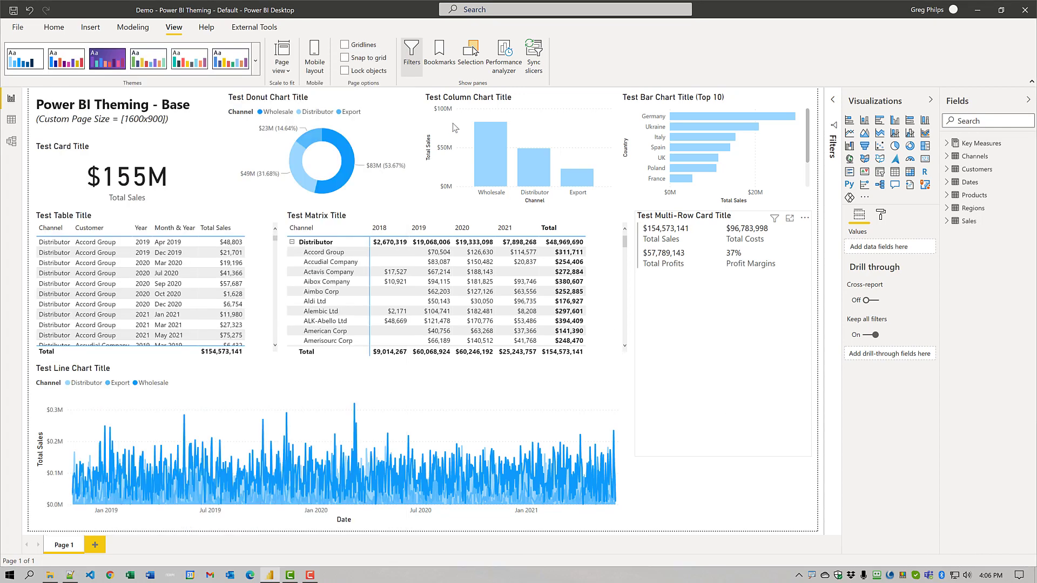
pyautogui.click(256, 61)
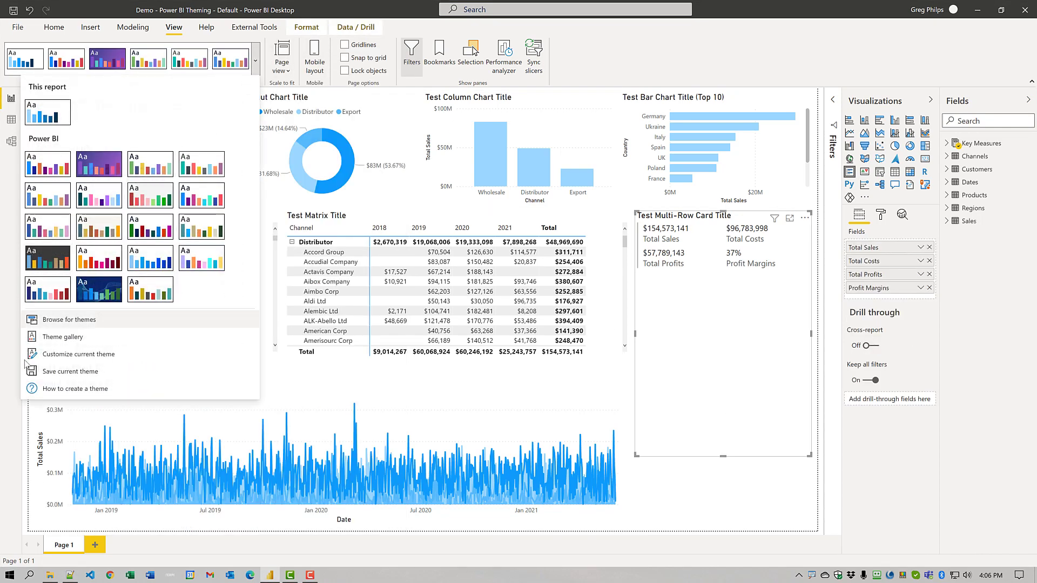
# Set the theme's general text font to Arial with colour #FF0000 and apply it.
pyautogui.click(55, 355)
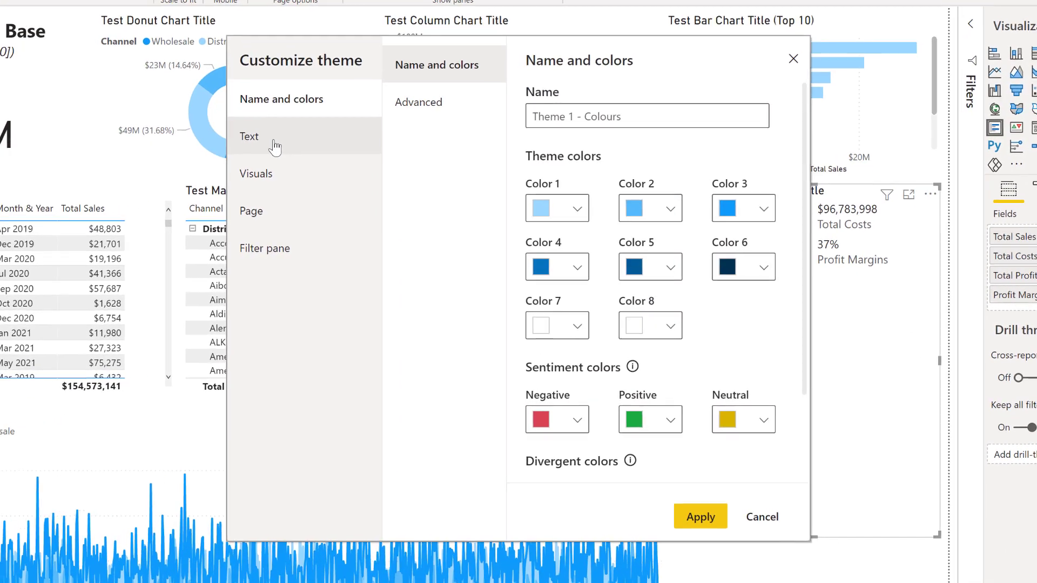
pyautogui.click(275, 147)
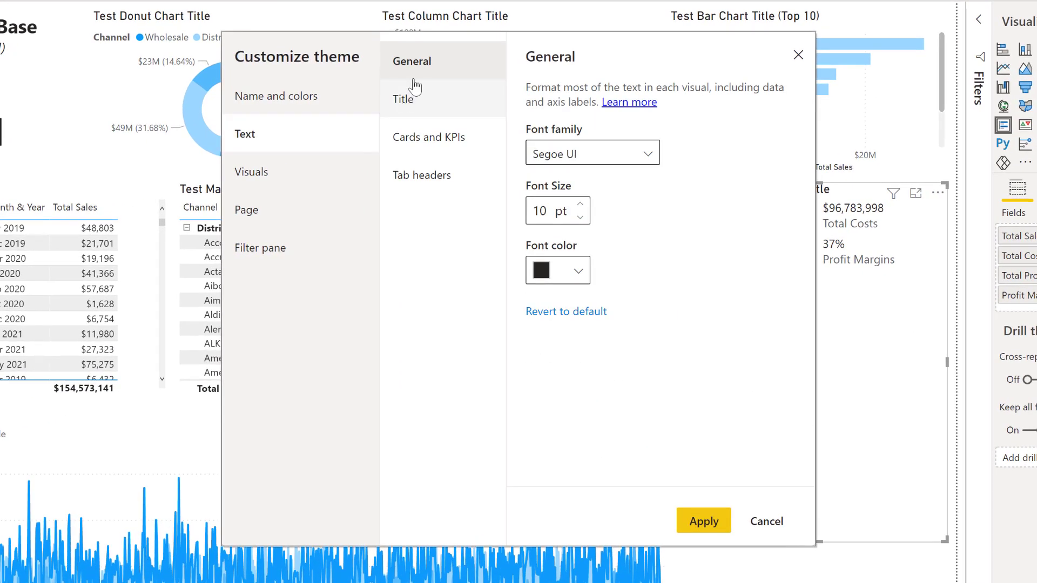
pyautogui.click(578, 162)
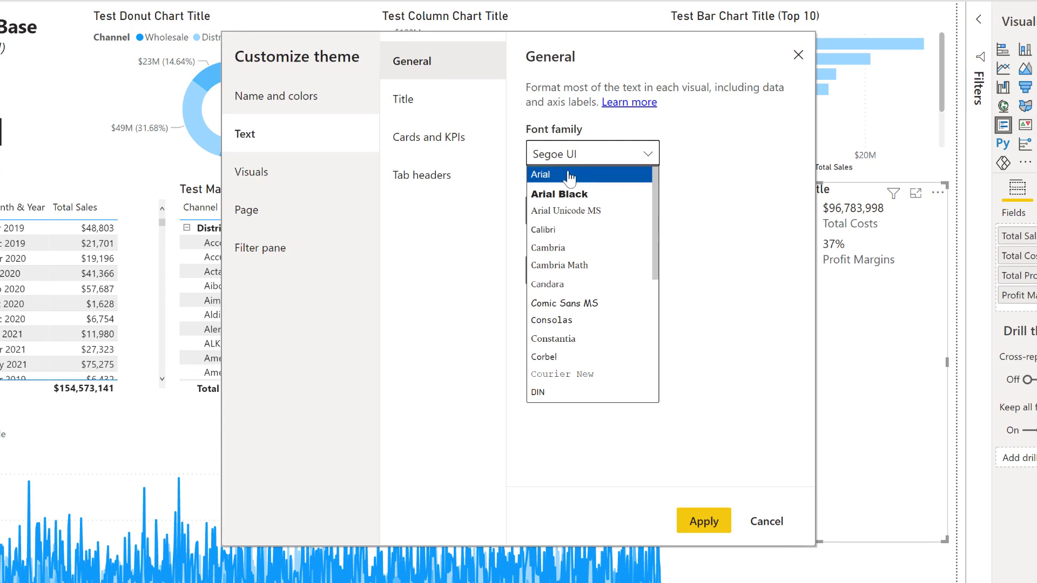
pyautogui.click(570, 175)
pyautogui.click(579, 274)
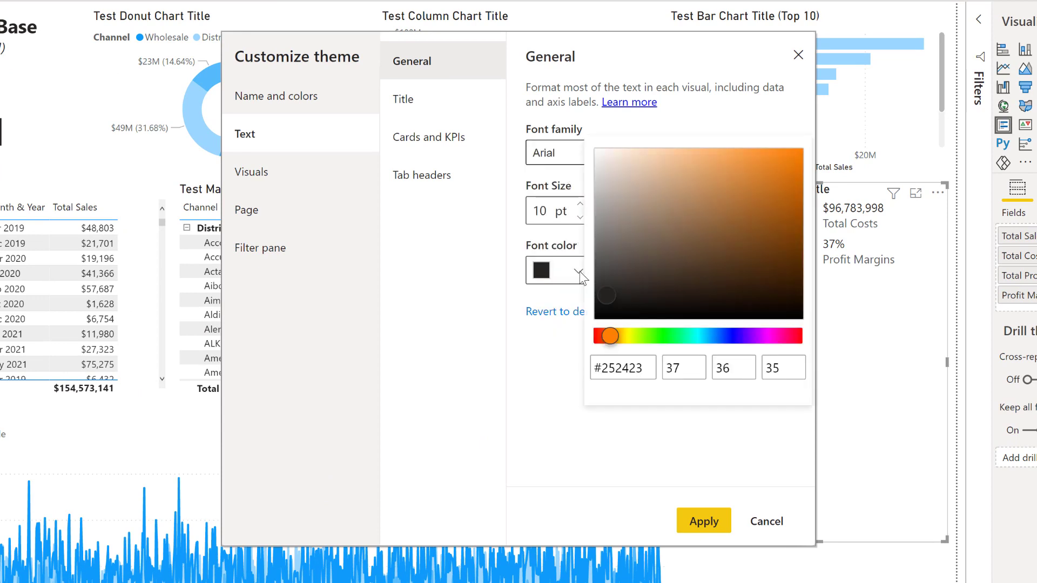
pyautogui.moveTo(647, 368); pyautogui.dragTo(578, 366)
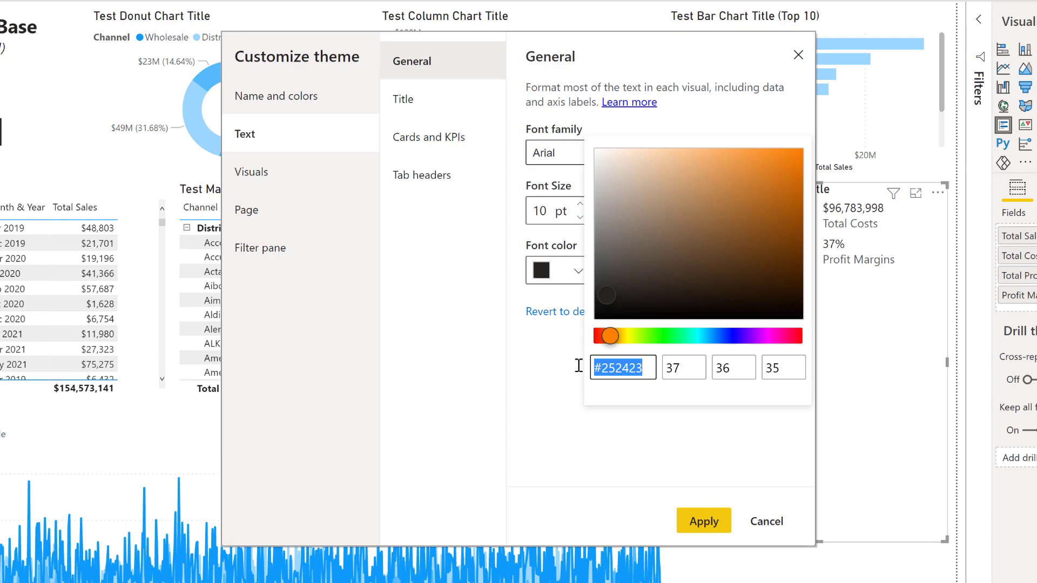
pyautogui.hotkey('ctrl', 'v')
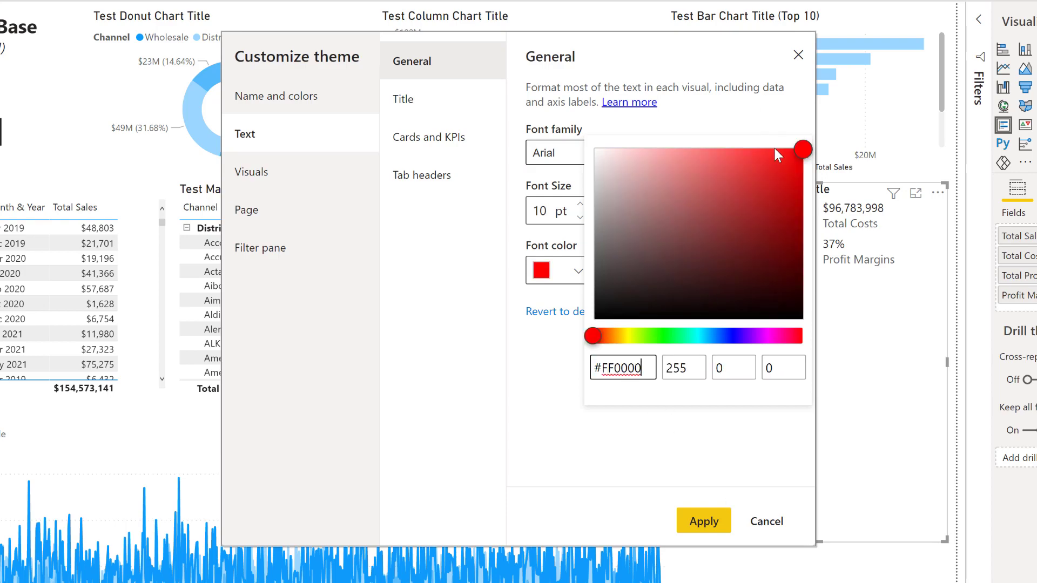
pyautogui.click(765, 125)
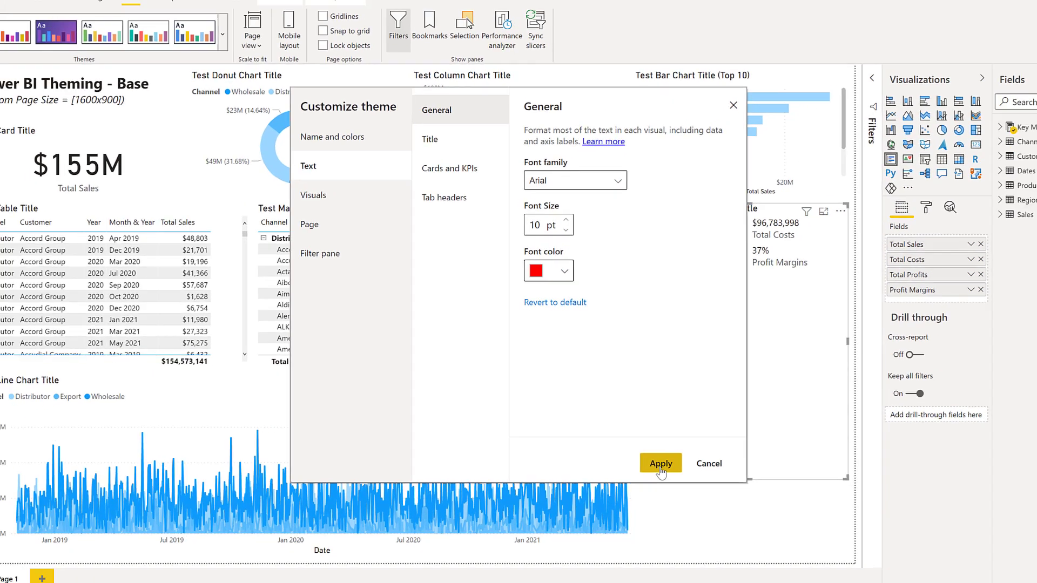
pyautogui.click(704, 521)
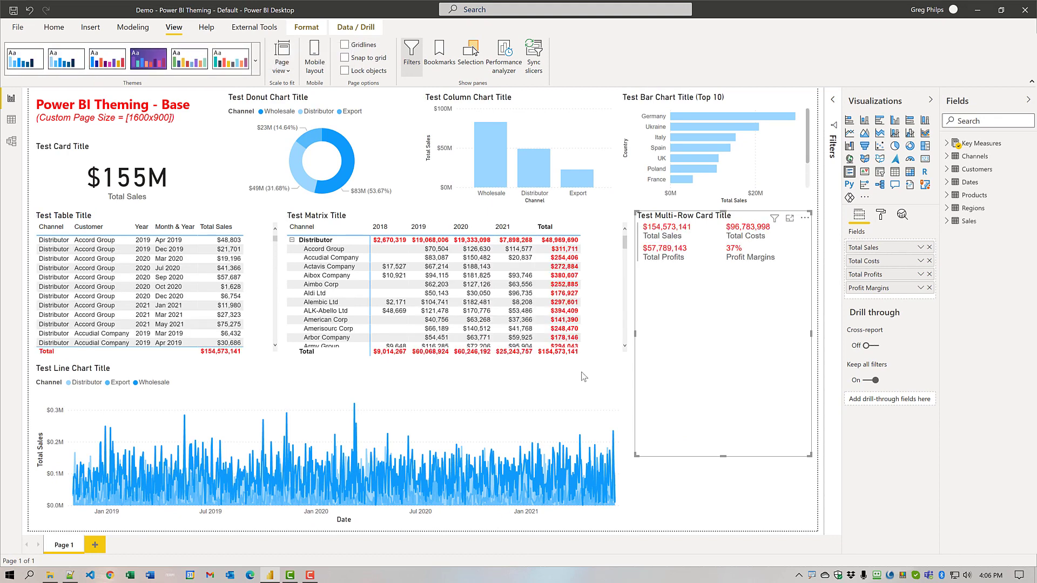
# Copy the green code #00FF00 from the Notepad++ theme notes and return to Power BI.
pyautogui.click(70, 576)
pyautogui.moveTo(110, 164); pyautogui.dragTo(59, 163)
pyautogui.hotkey('ctrl', 'c')
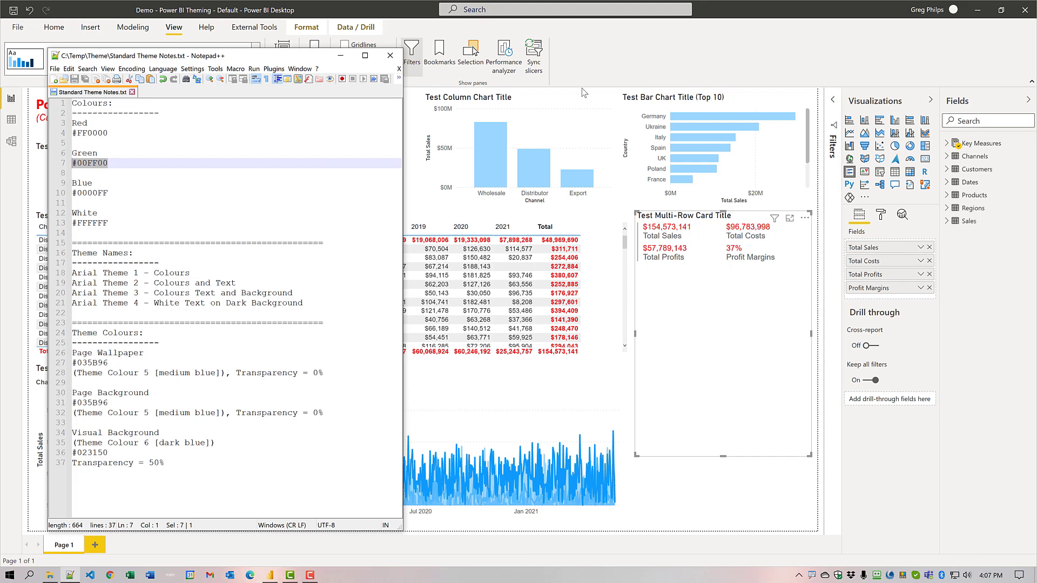
pyautogui.click(620, 74)
pyautogui.click(256, 62)
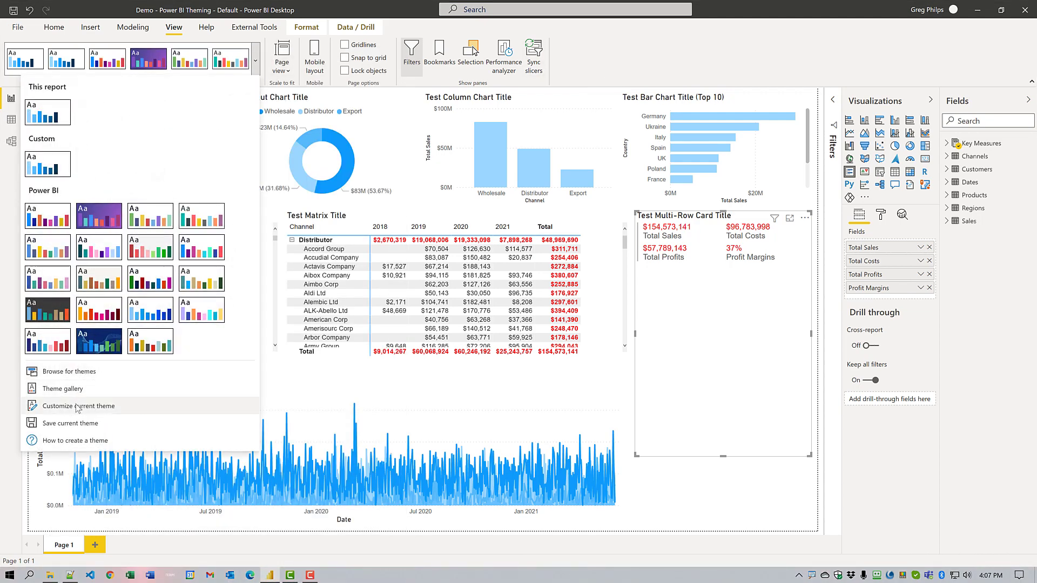
# Set the theme's title text to Arial Black, 14 pt, colour #00FF00, and apply it.
pyautogui.click(77, 409)
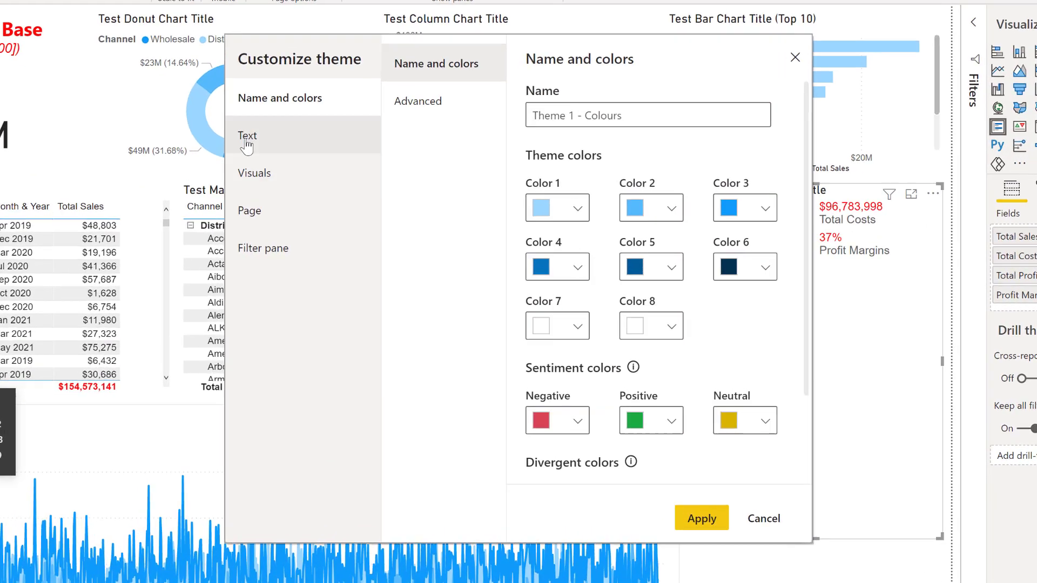
pyautogui.click(247, 139)
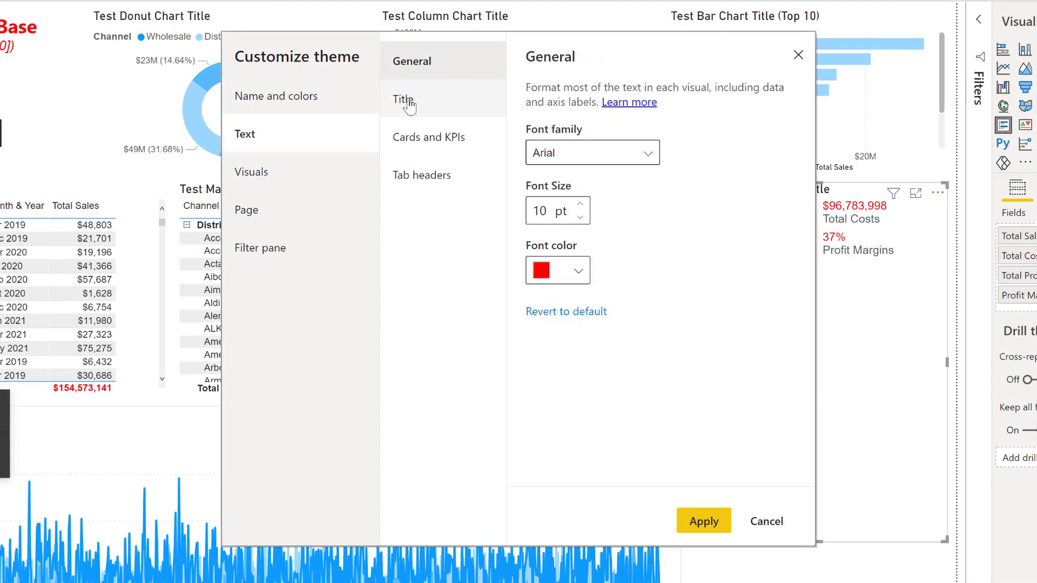
pyautogui.click(428, 105)
pyautogui.click(583, 149)
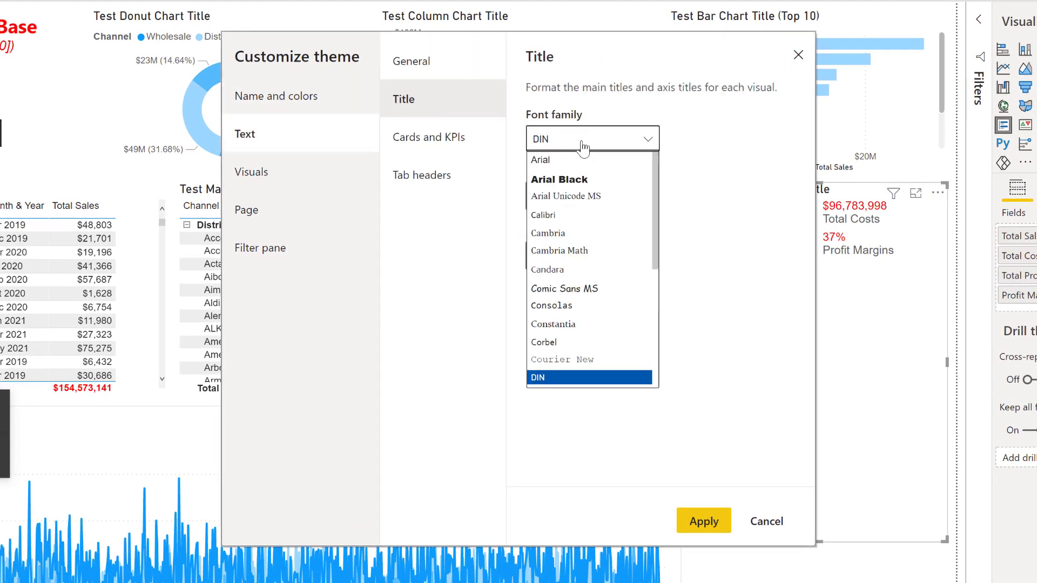
pyautogui.click(578, 182)
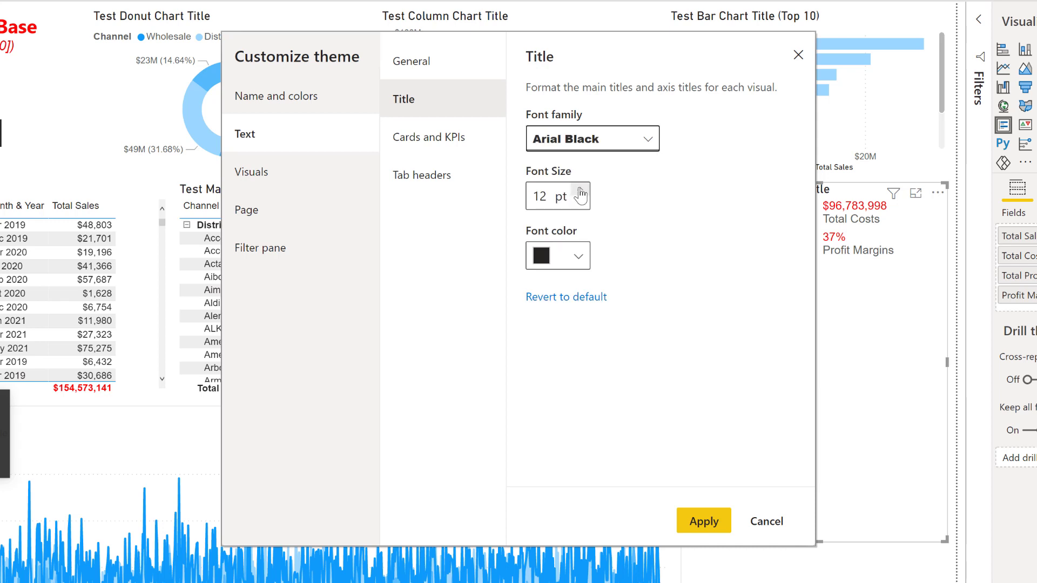
pyautogui.click(580, 190)
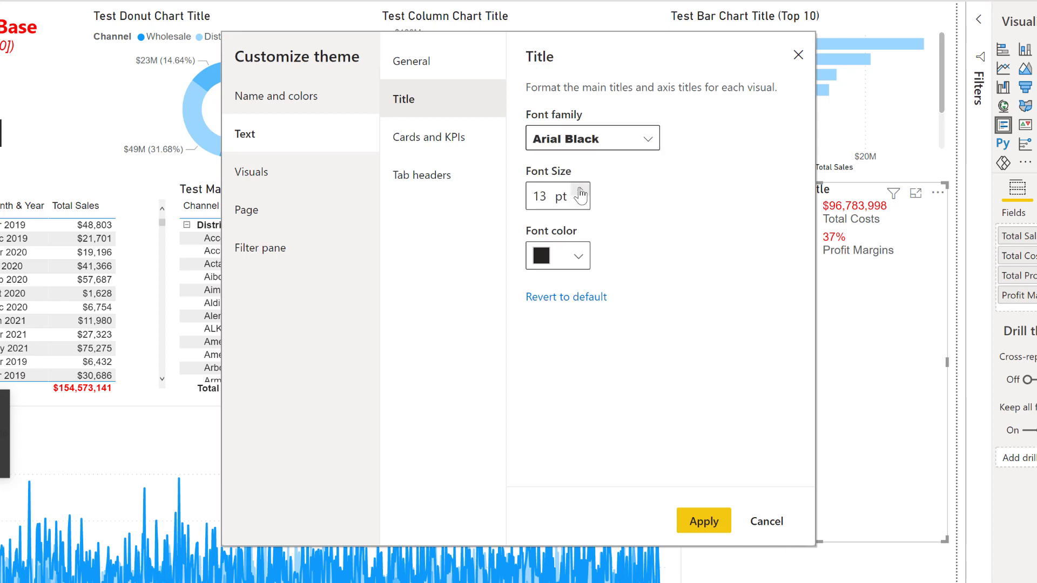
pyautogui.click(579, 258)
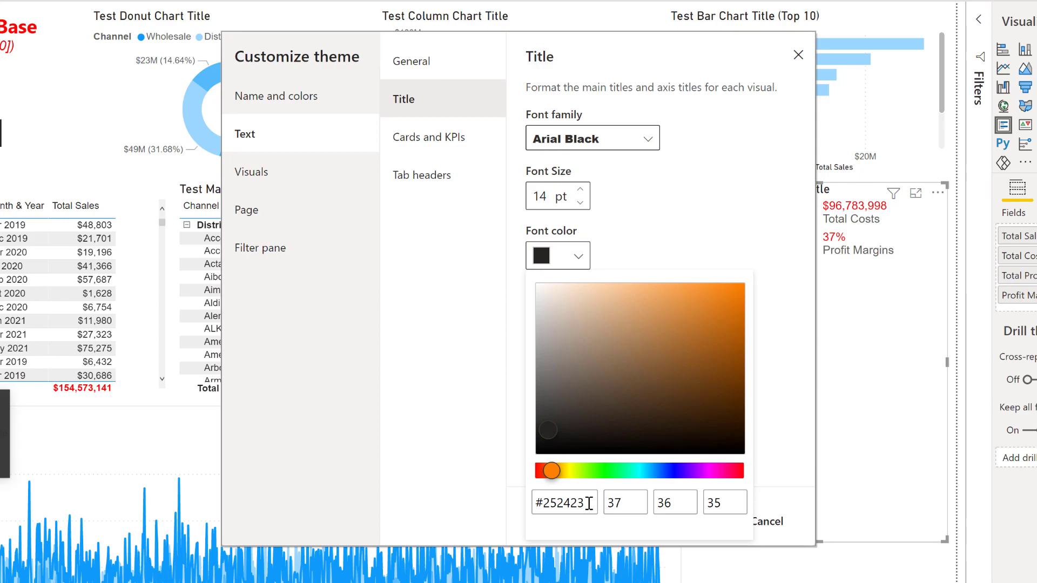
pyautogui.moveTo(588, 503); pyautogui.dragTo(534, 506)
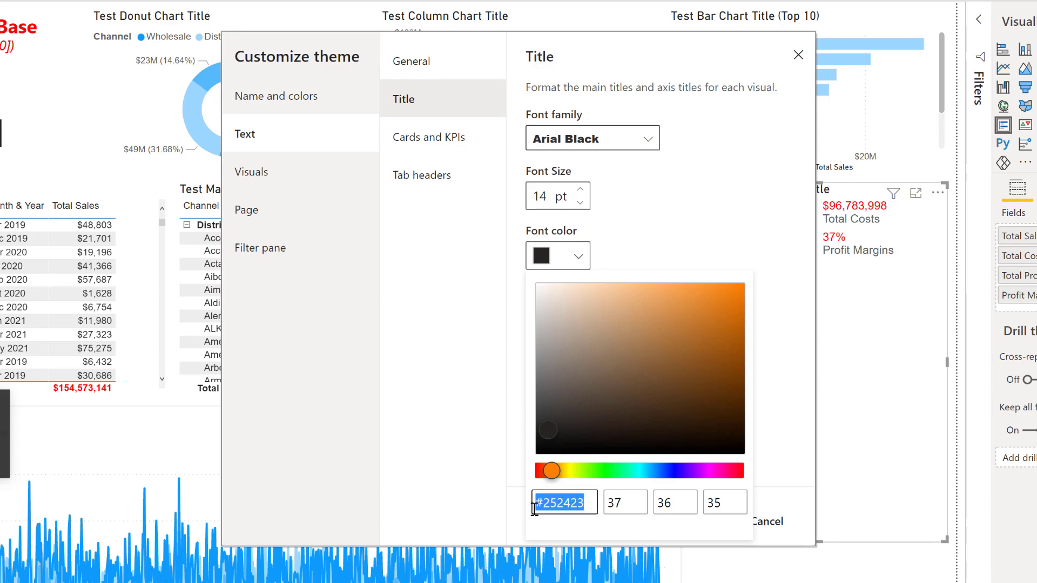
pyautogui.hotkey('ctrl', 'v')
pyautogui.click(759, 201)
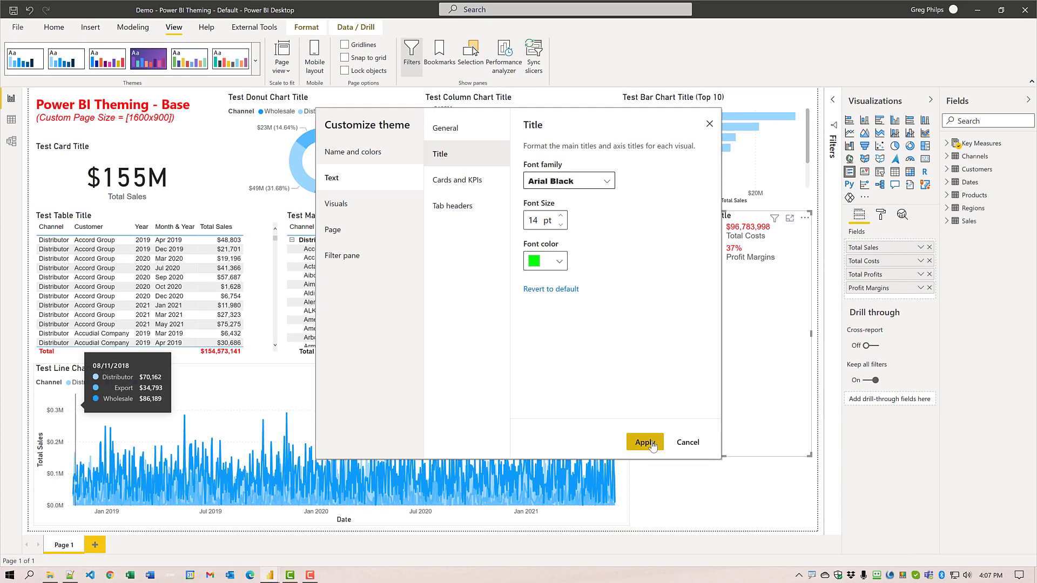
pyautogui.click(713, 522)
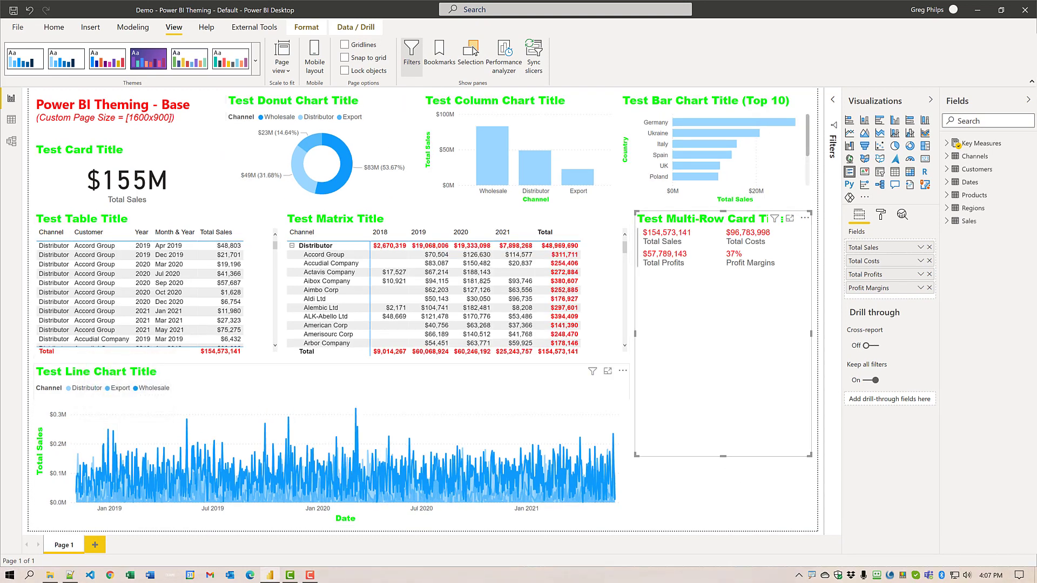
# Copy the blue code #0000FF from the theme notes in Notepad++.
pyautogui.click(70, 575)
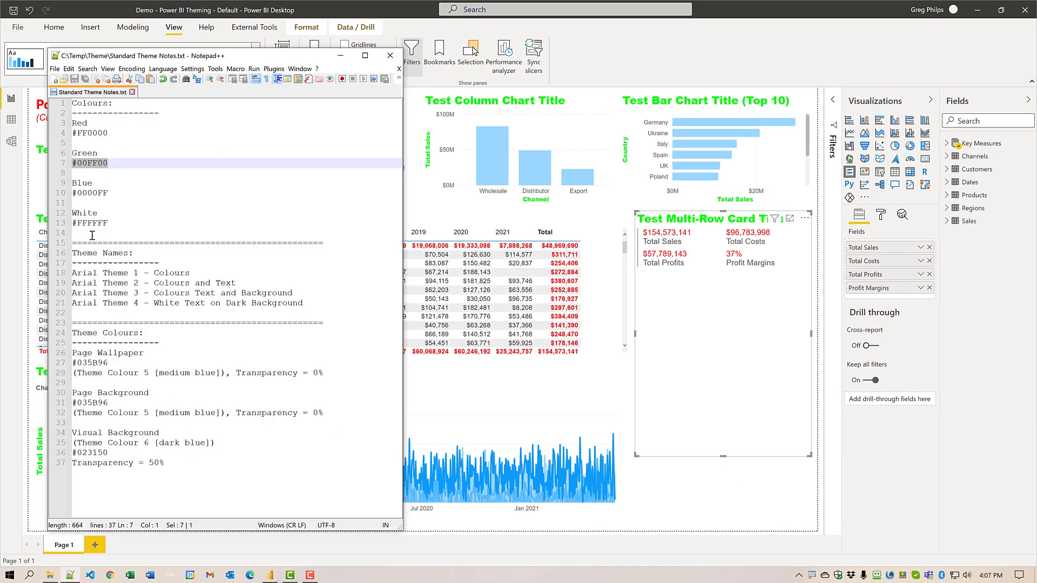
pyautogui.moveTo(112, 195); pyautogui.dragTo(67, 195)
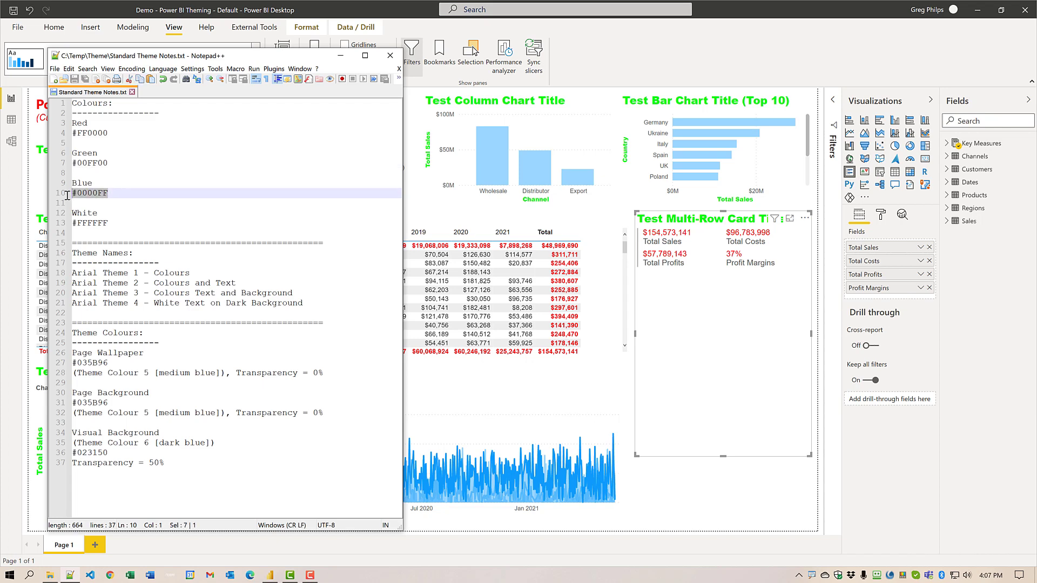
pyautogui.click(605, 38)
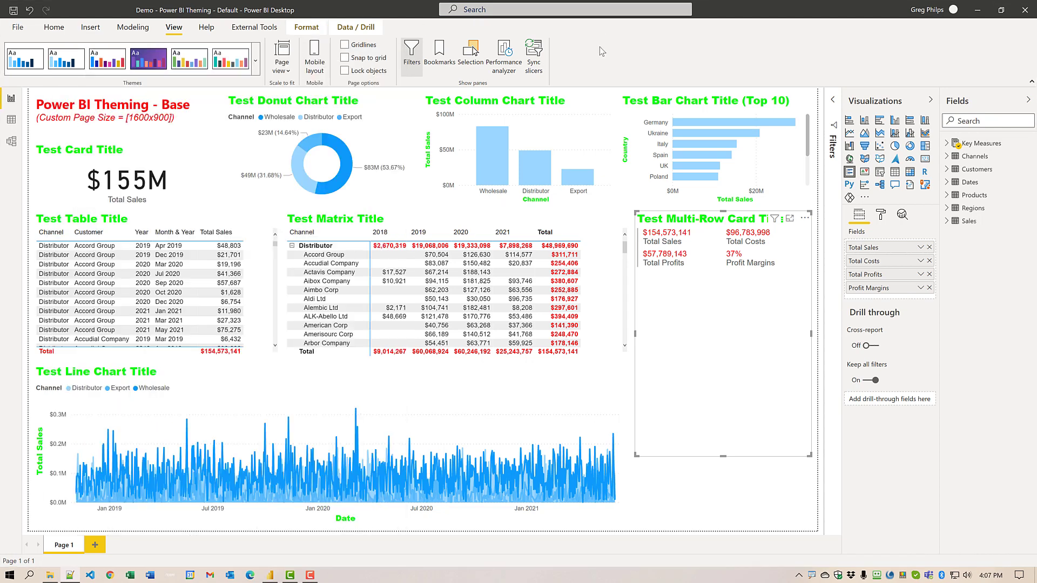
# Set the theme's Cards and KPIs text to Arial, 30 pt, colour #0000FF, and apply it.
pyautogui.click(256, 61)
pyautogui.click(83, 406)
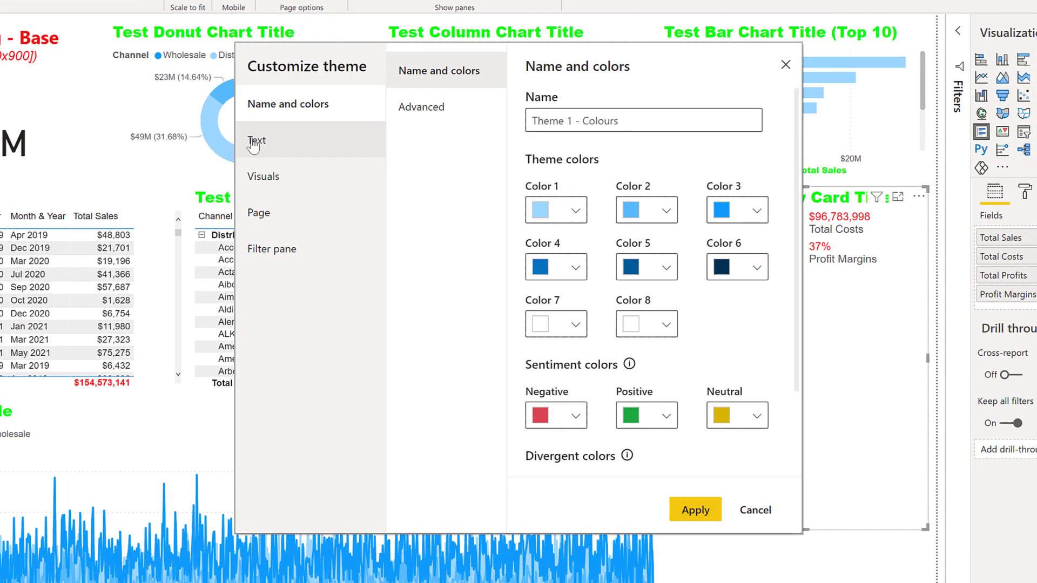
pyautogui.click(379, 174)
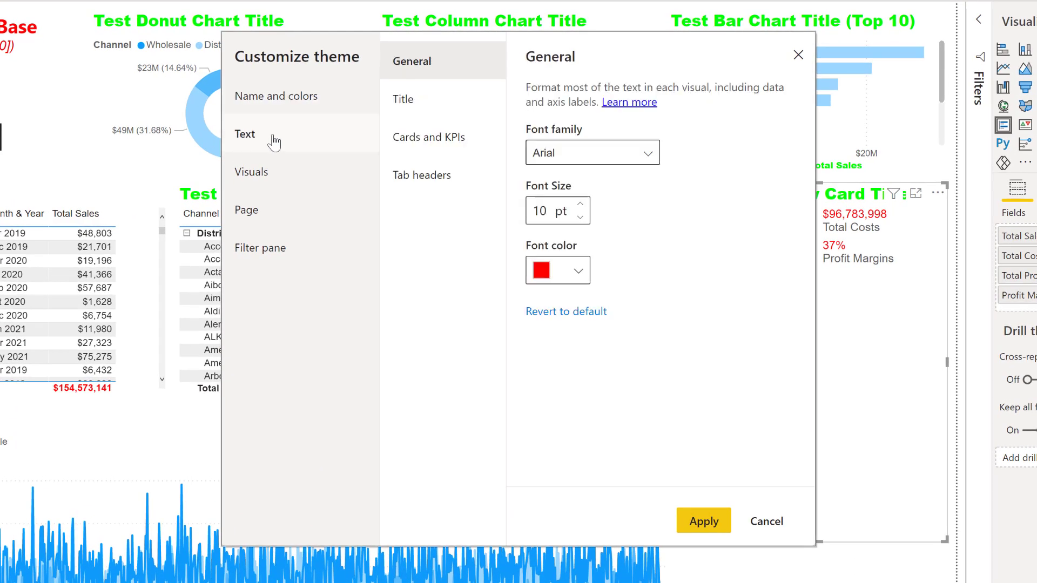
pyautogui.click(413, 142)
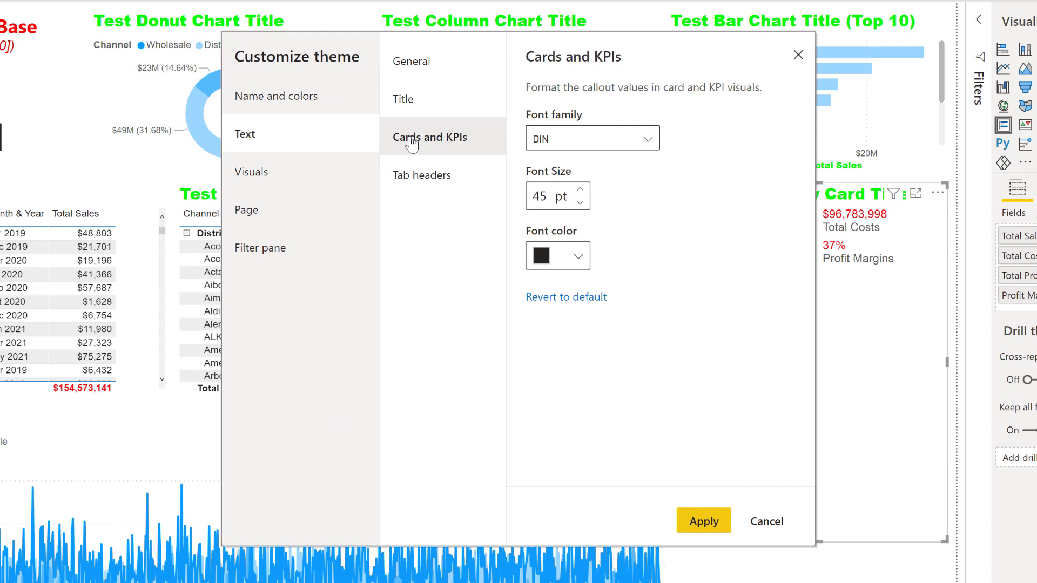
pyautogui.click(547, 143)
pyautogui.click(558, 160)
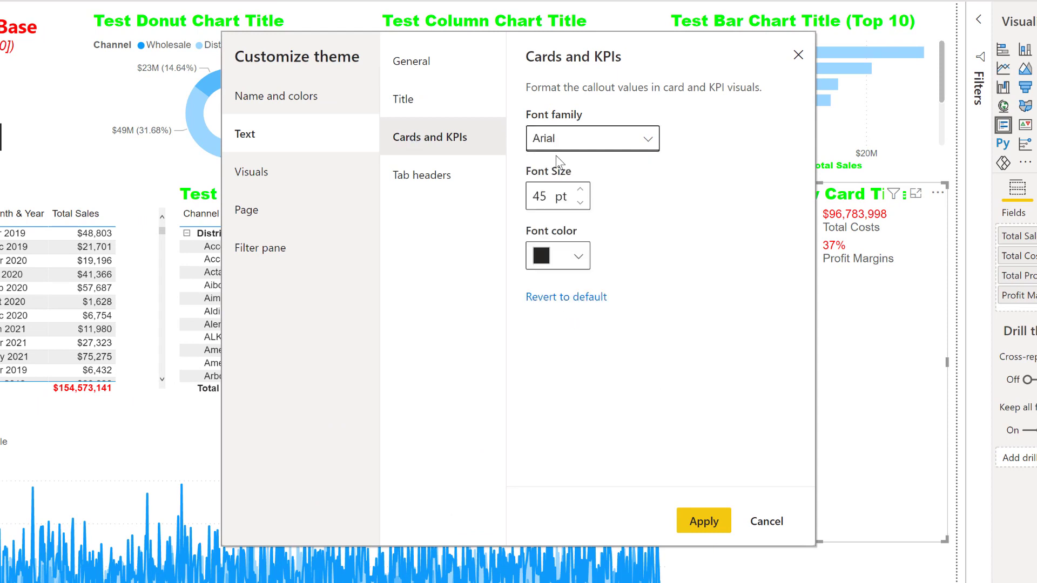
pyautogui.moveTo(550, 195); pyautogui.dragTo(523, 186)
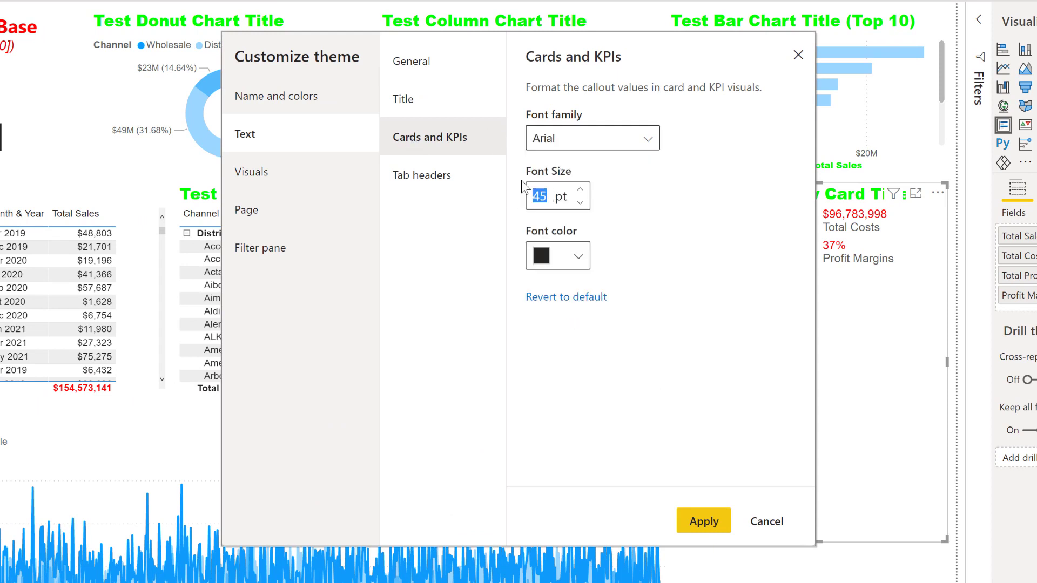
pyautogui.write('30')
pyautogui.press('Tab')
pyautogui.click(580, 255)
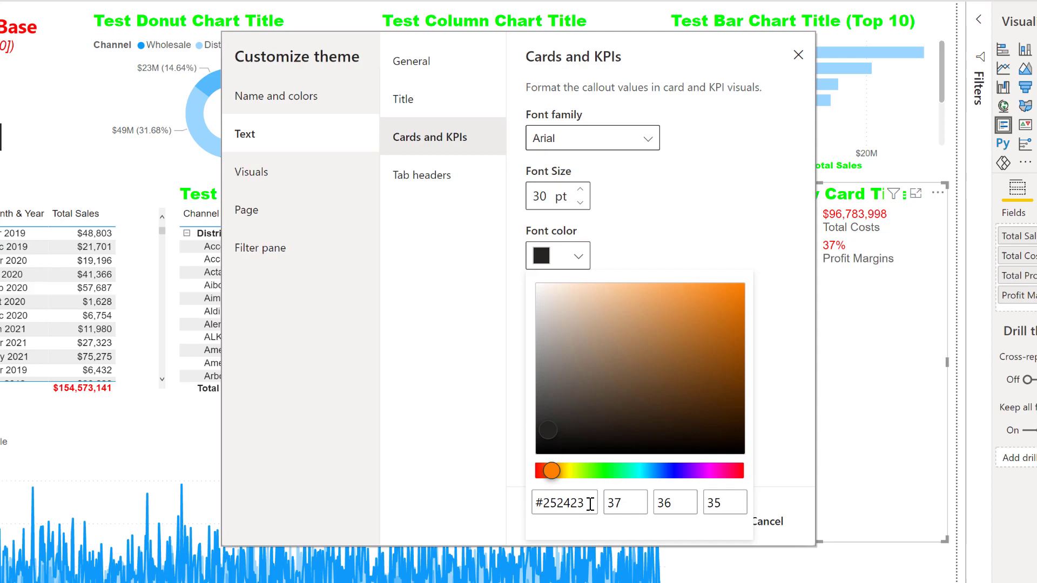
pyautogui.moveTo(591, 504); pyautogui.dragTo(531, 507)
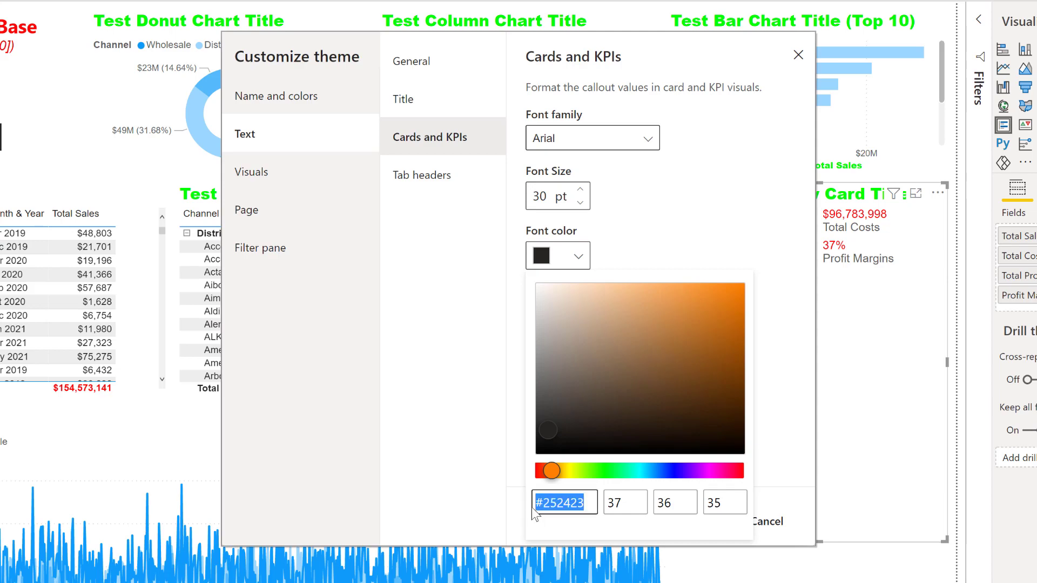
pyautogui.write('#0000FF')
pyautogui.click(735, 226)
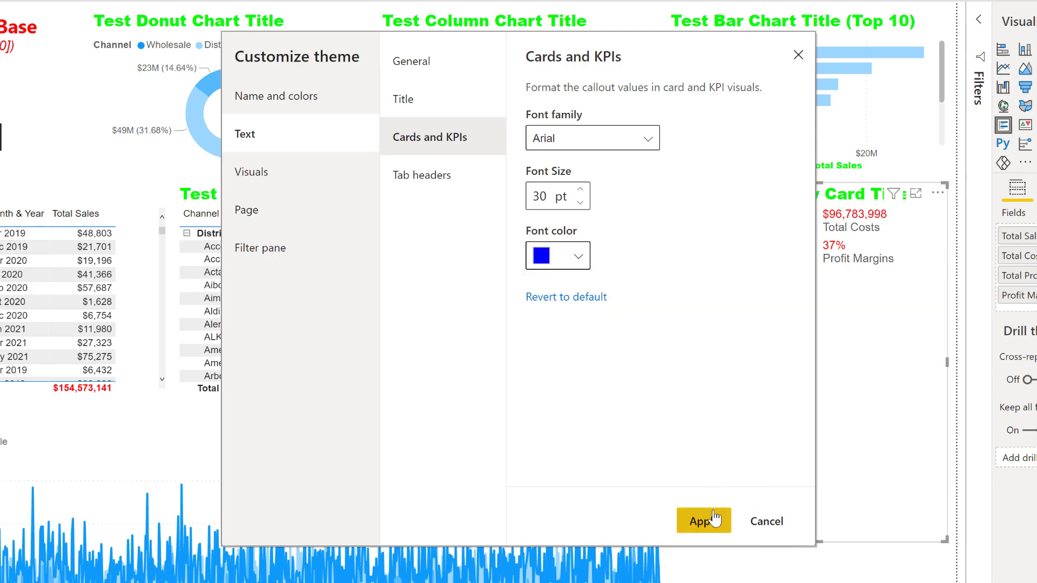
pyautogui.click(713, 519)
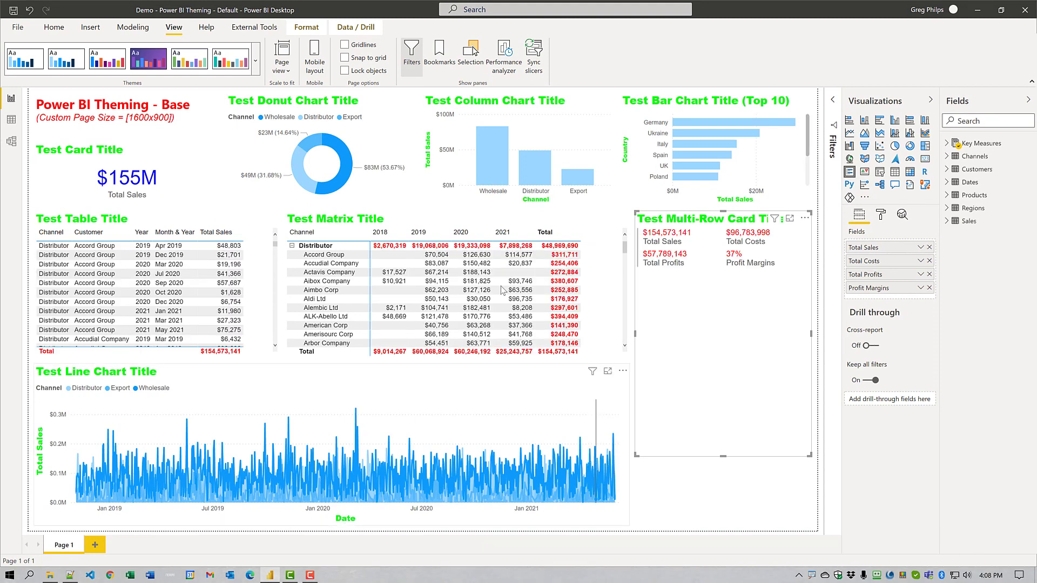
# Rename the current theme to 'Arial Theme 2 - Colours and Text', copied from the notes, and apply it.
pyautogui.click(69, 576)
pyautogui.moveTo(234, 282); pyautogui.dragTo(58, 282)
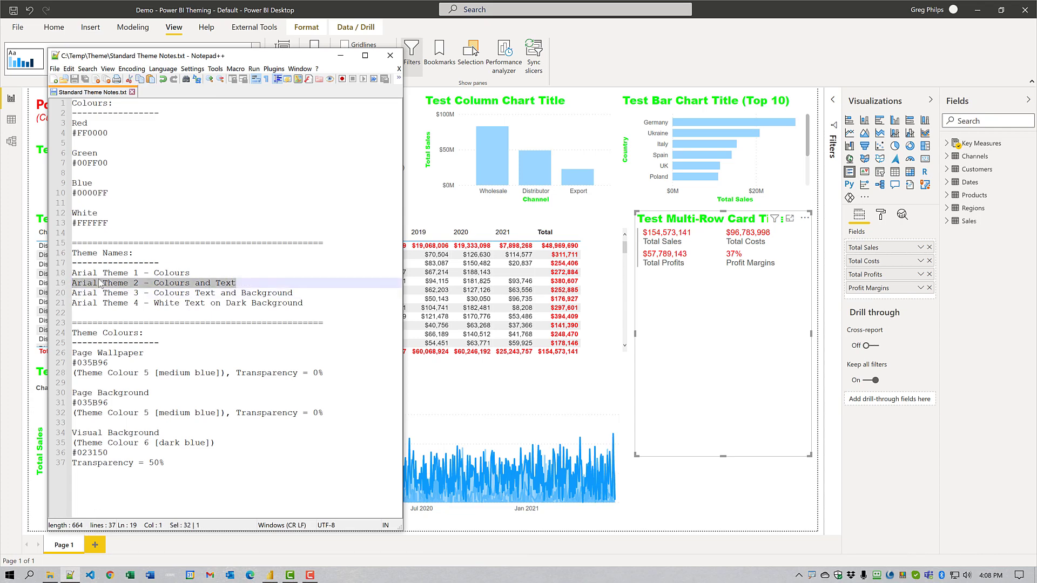
pyautogui.click(698, 501)
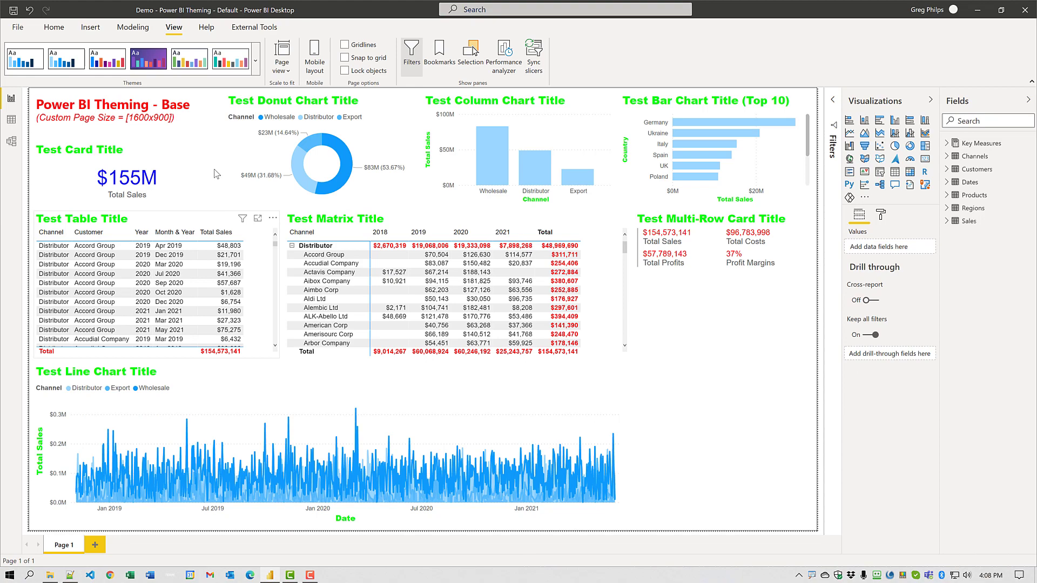
pyautogui.click(255, 60)
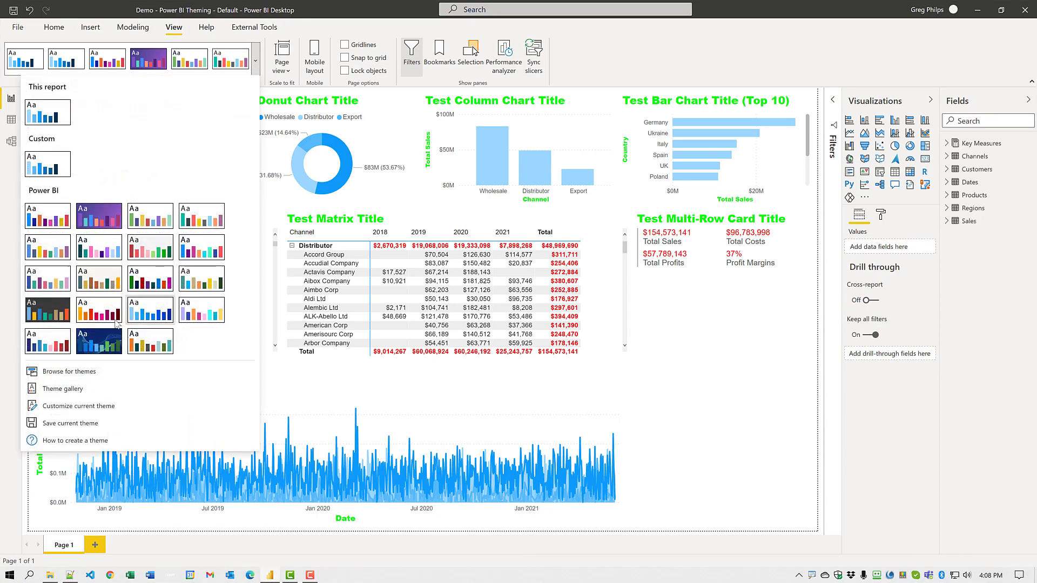
pyautogui.click(76, 406)
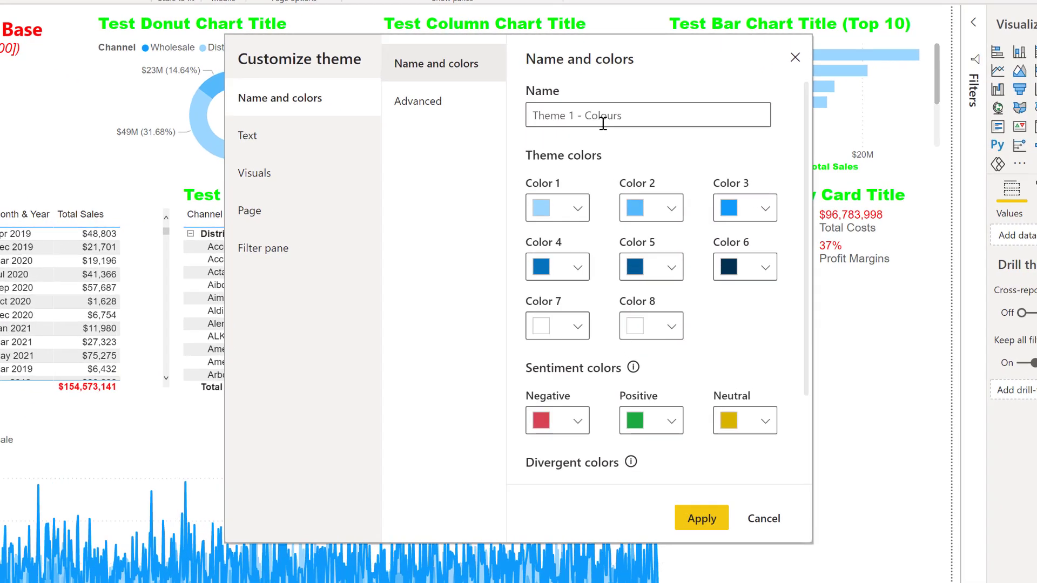
pyautogui.moveTo(632, 114); pyautogui.dragTo(518, 120)
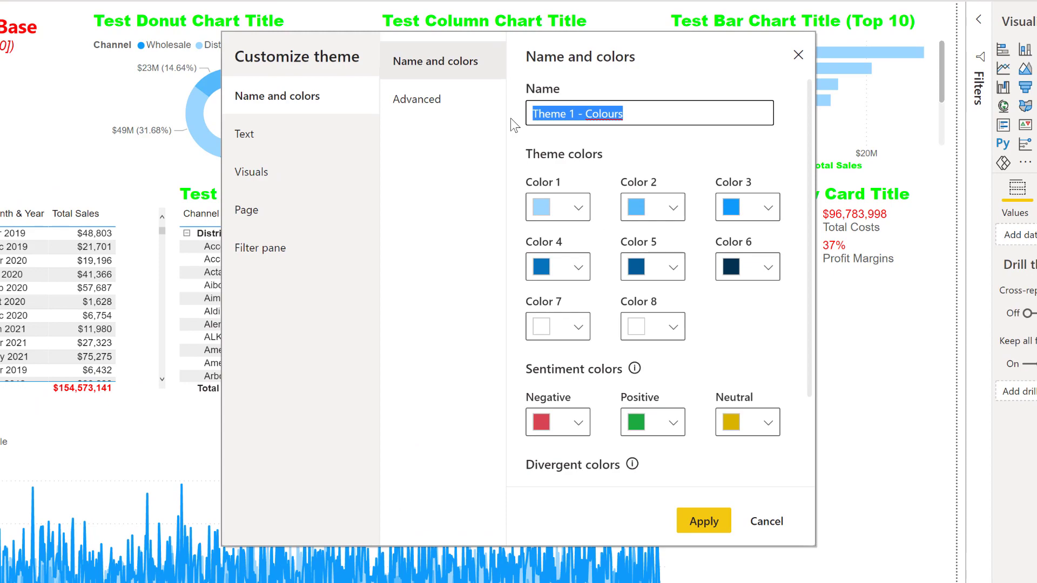
pyautogui.write('Arial Theme 2 – Colours and Text')
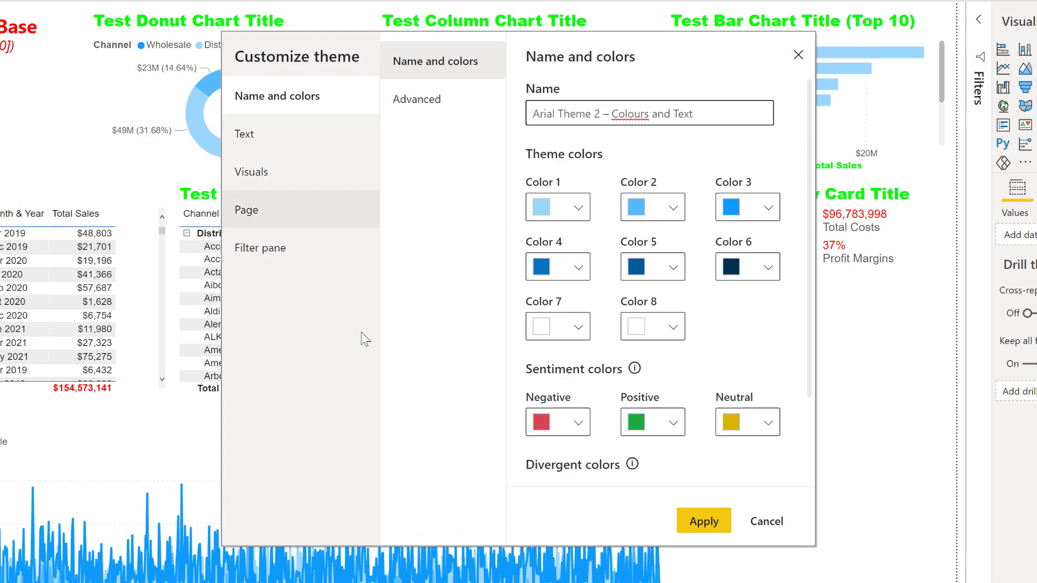
pyautogui.click(697, 523)
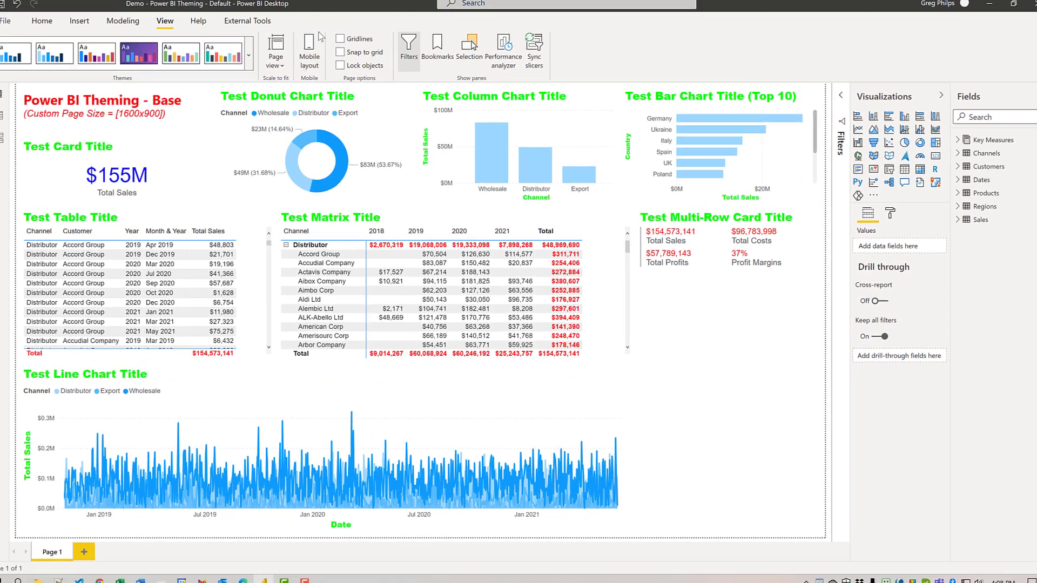
# Save the current theme to the Theme folder as Arial Theme 2 – Colours and Text.json.
pyautogui.click(256, 60)
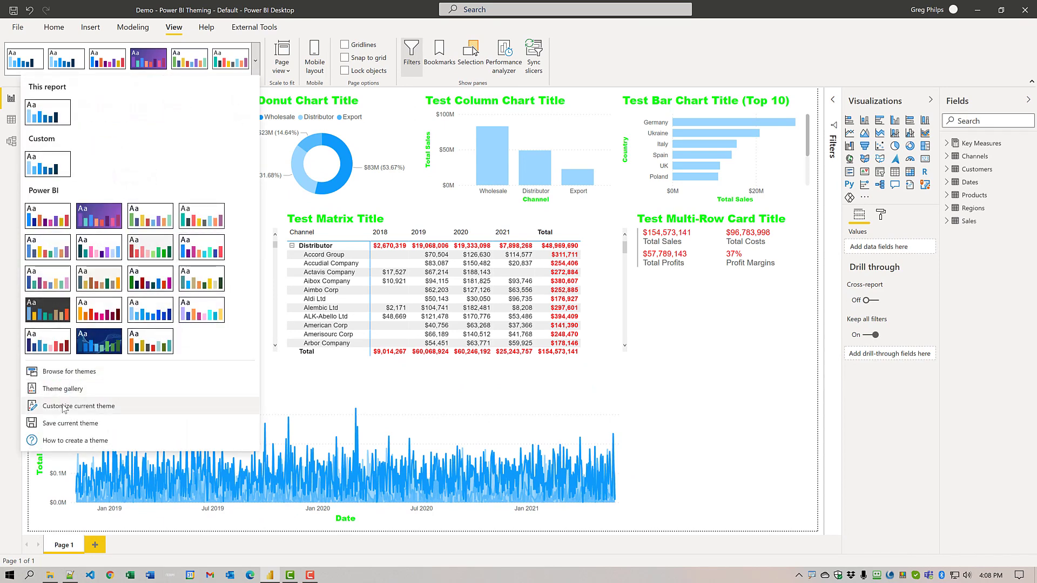
pyautogui.click(70, 423)
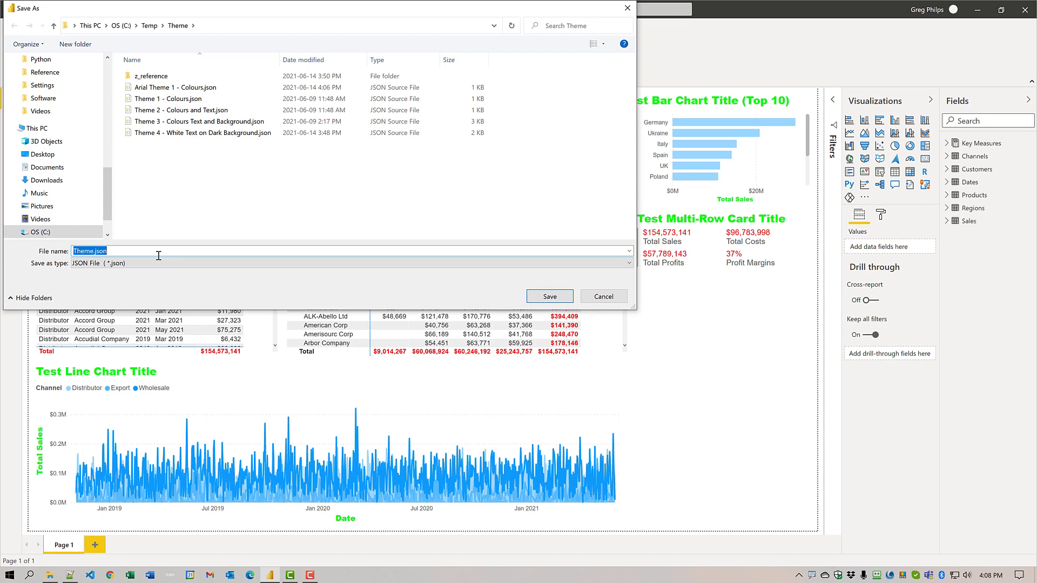
pyautogui.write('Arial Theme 2 – Colours and Text')
pyautogui.click(565, 301)
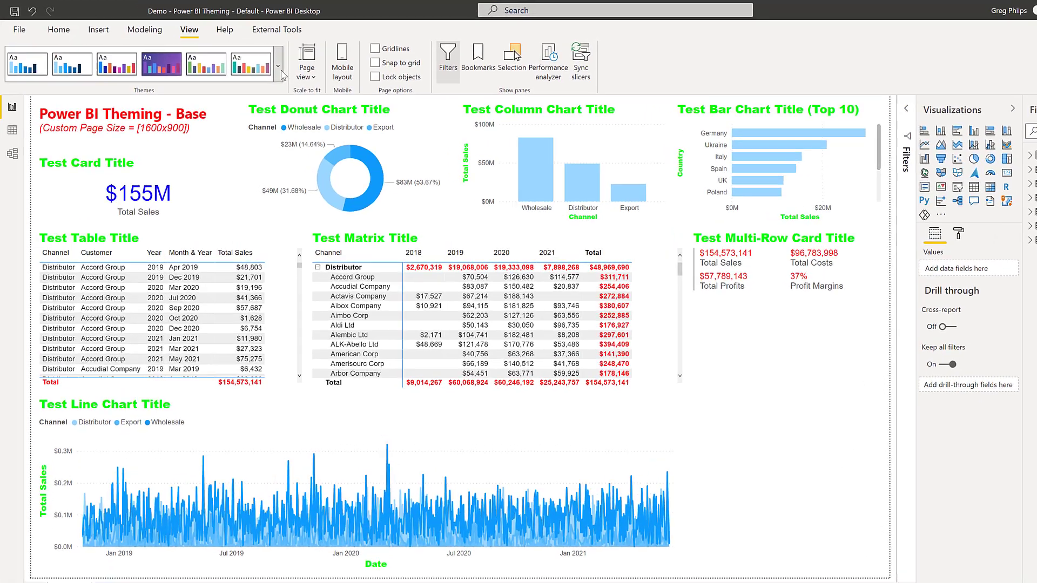
# Set the theme's page wallpaper colour to #035B96, copied from the theme notes.
pyautogui.click(256, 61)
pyautogui.click(317, 81)
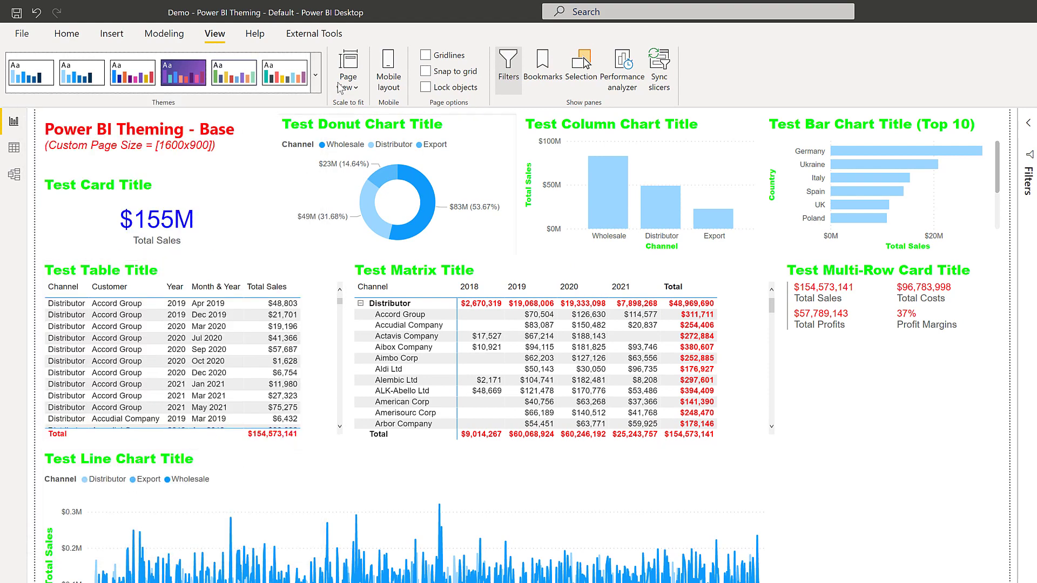
pyautogui.click(317, 81)
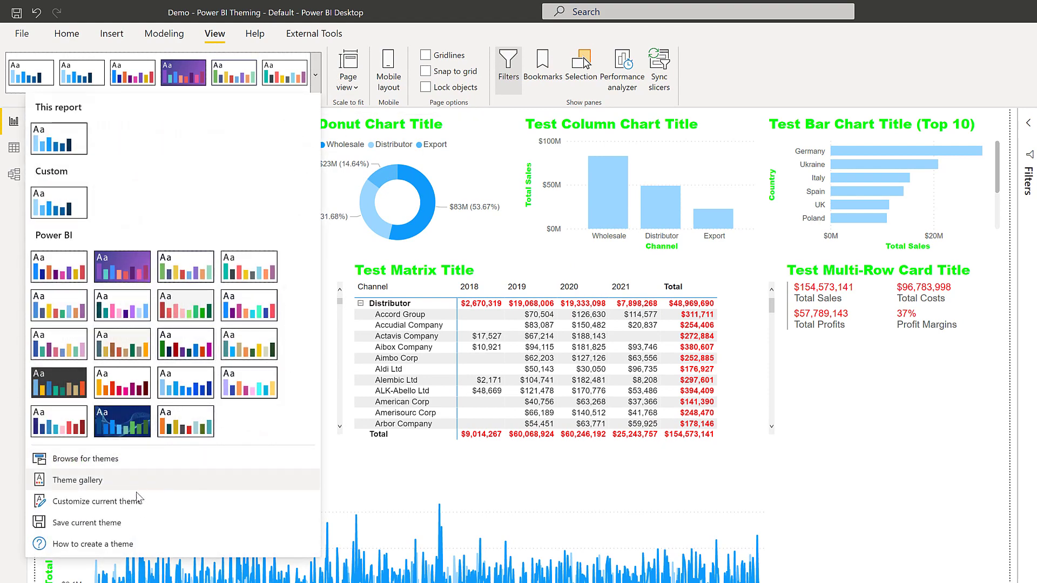
pyautogui.click(134, 504)
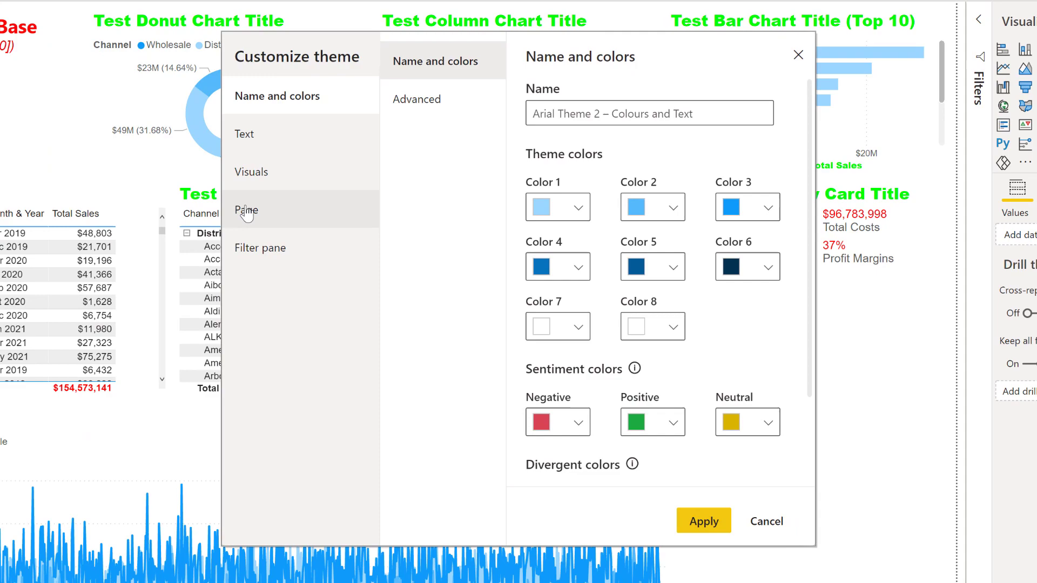
pyautogui.click(301, 210)
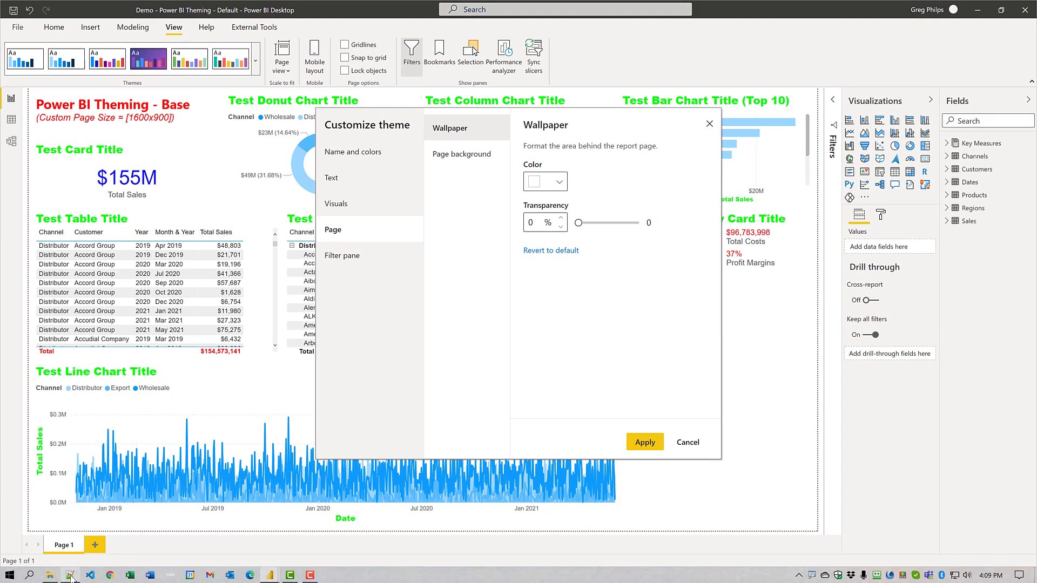
pyautogui.click(69, 576)
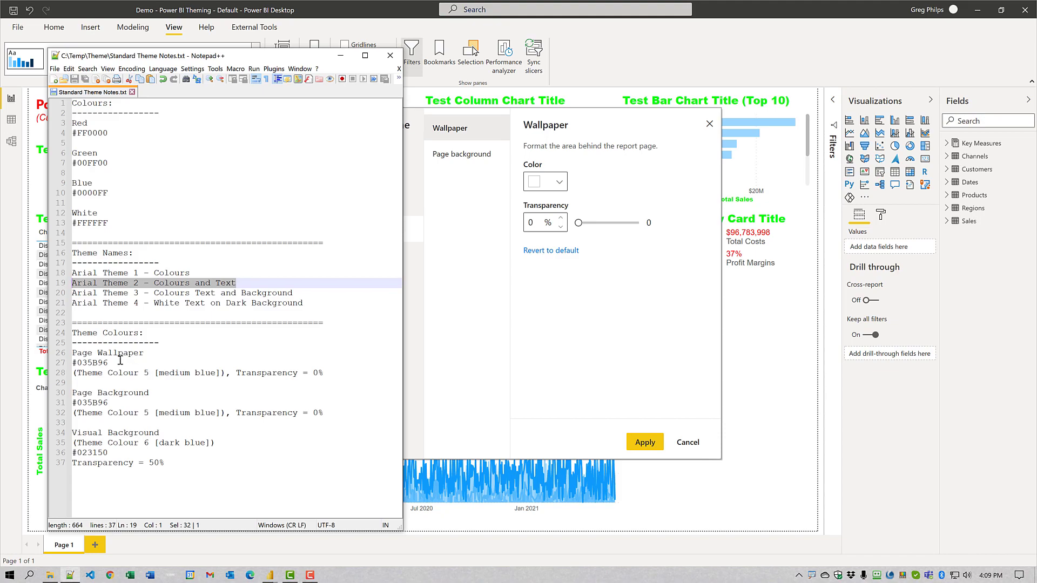
pyautogui.moveTo(116, 363); pyautogui.dragTo(55, 361)
pyautogui.hotkey('ctrl', 'c')
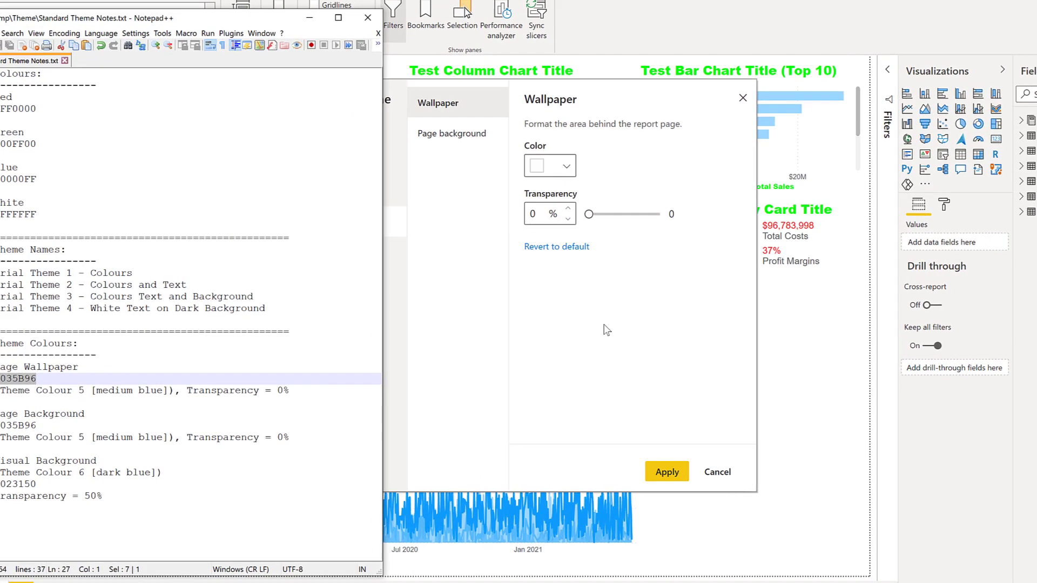
pyautogui.click(488, 377)
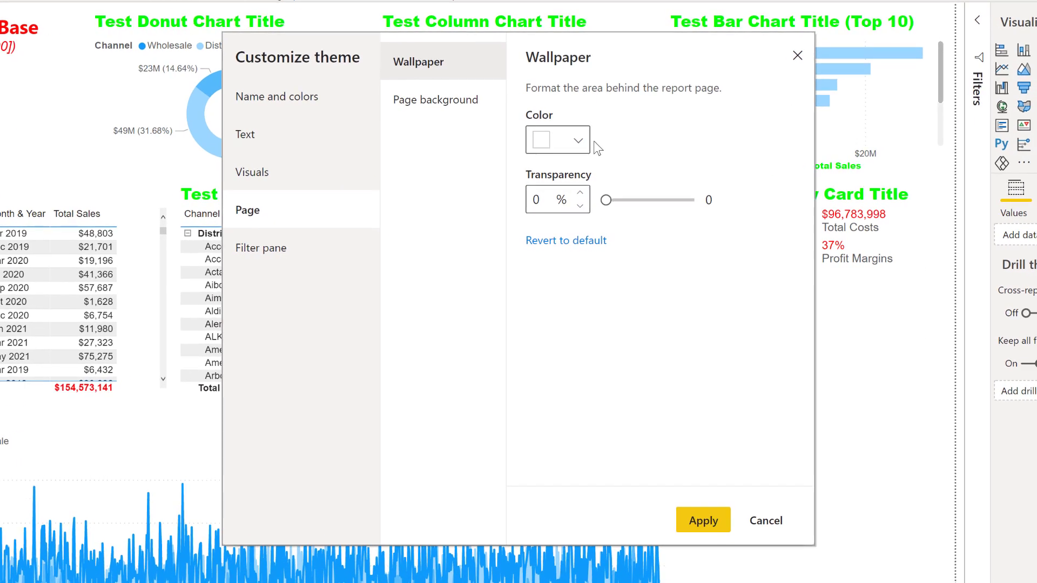
pyautogui.click(559, 183)
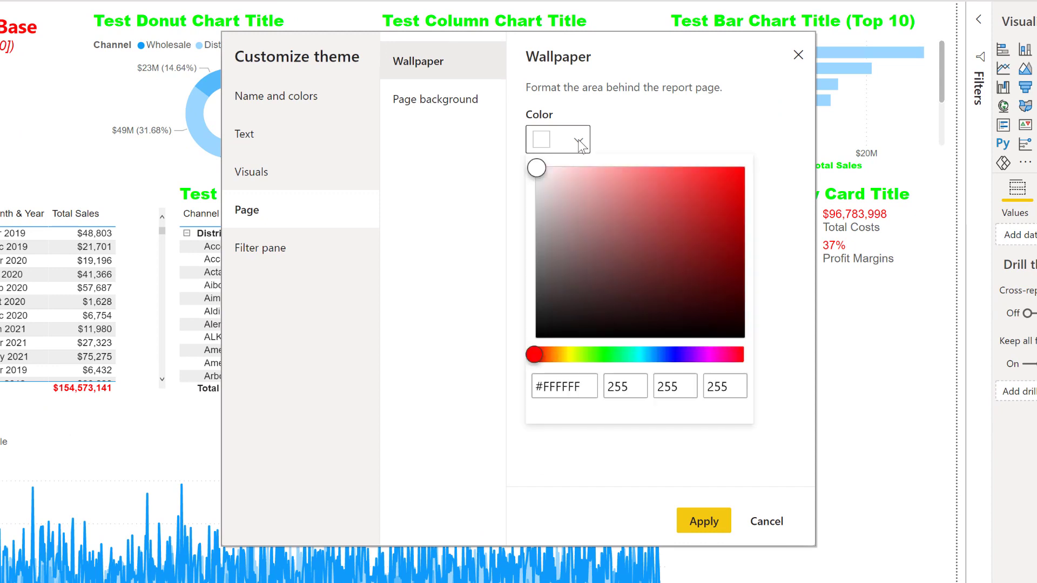
pyautogui.click(586, 385)
pyautogui.hotkey('ctrl', 'v')
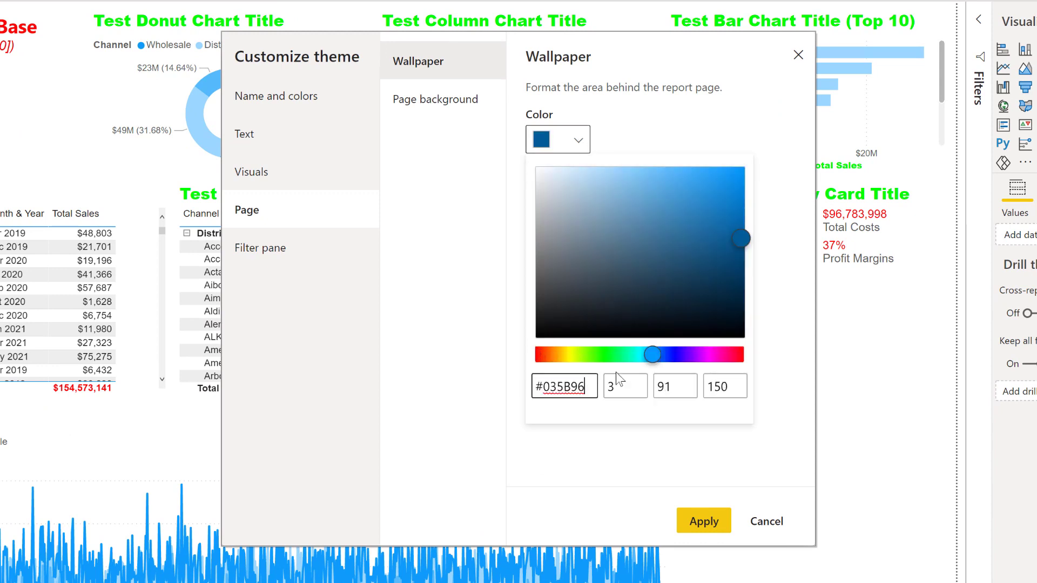
pyautogui.click(734, 128)
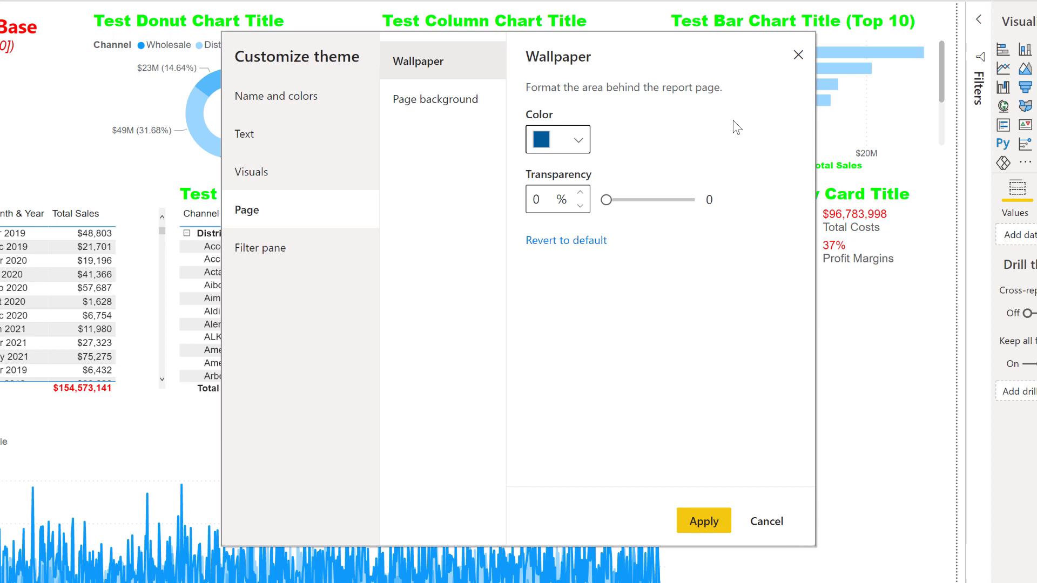
# Set the page background colour to #035B96 at 0% transparency and apply the theme.
pyautogui.click(460, 109)
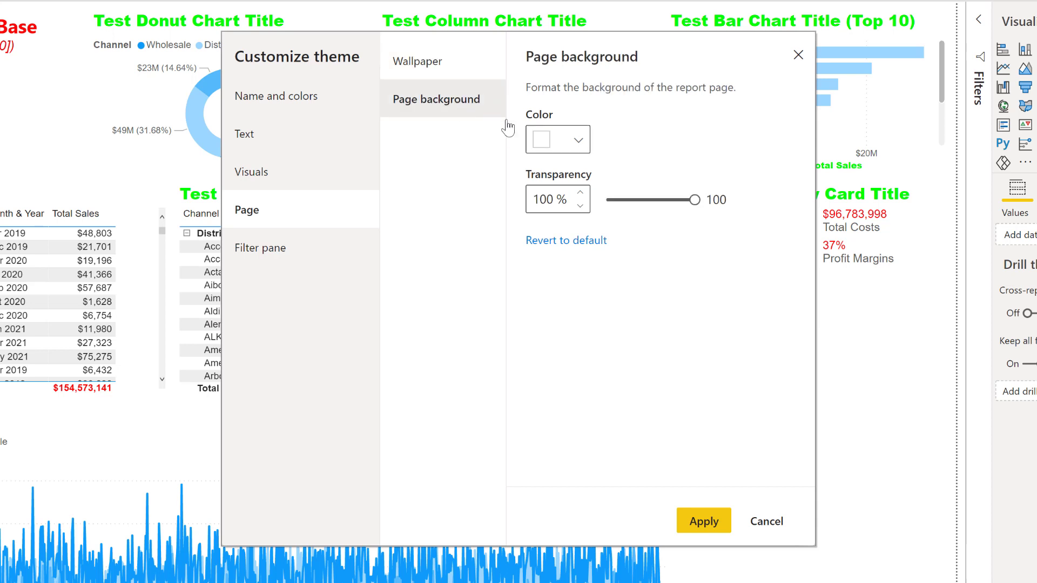
pyautogui.click(575, 143)
pyautogui.tripleClick(586, 387)
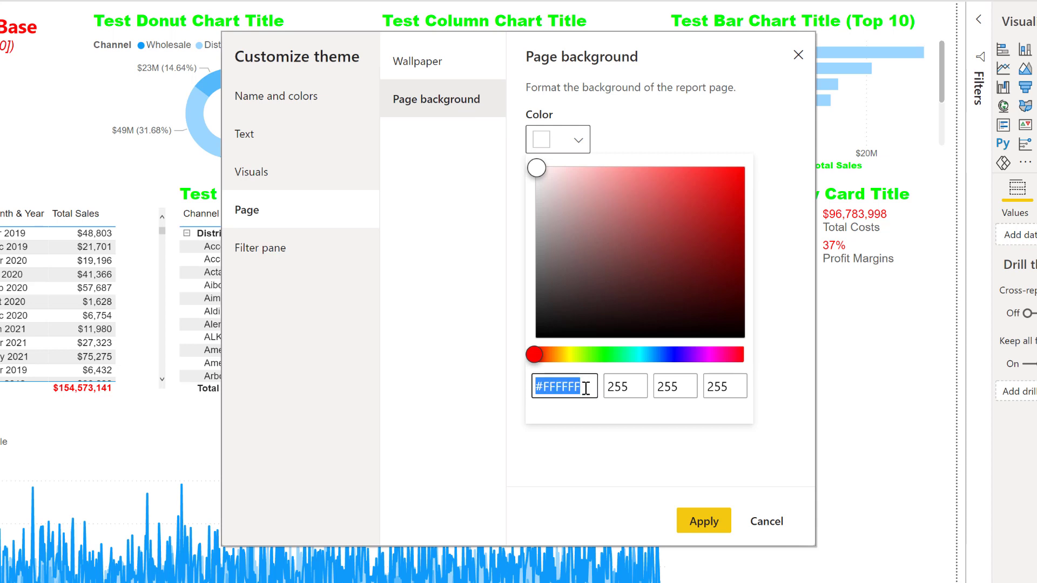
pyautogui.hotkey('ctrl', 'v')
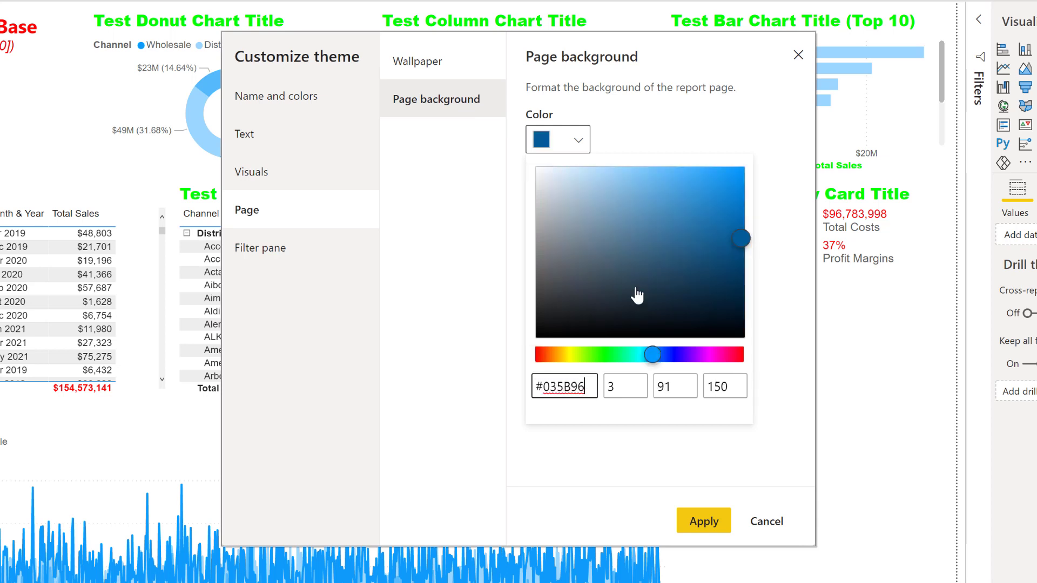
pyautogui.click(733, 115)
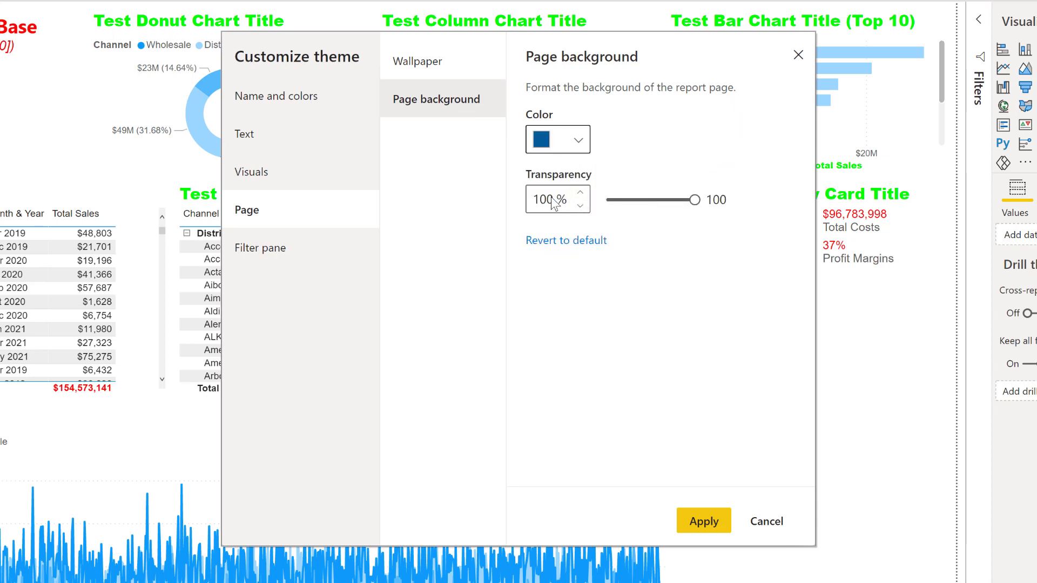
pyautogui.moveTo(687, 201); pyautogui.dragTo(606, 200)
pyautogui.click(701, 520)
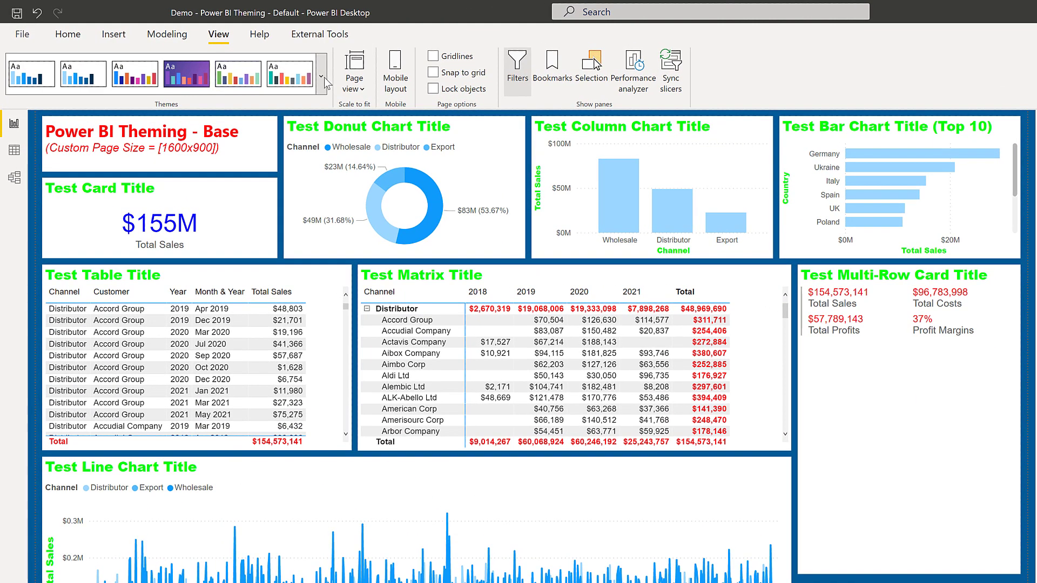
# Give the theme's visuals a dark navy #023150 background at 50% transparency and apply it.
pyautogui.click(323, 77)
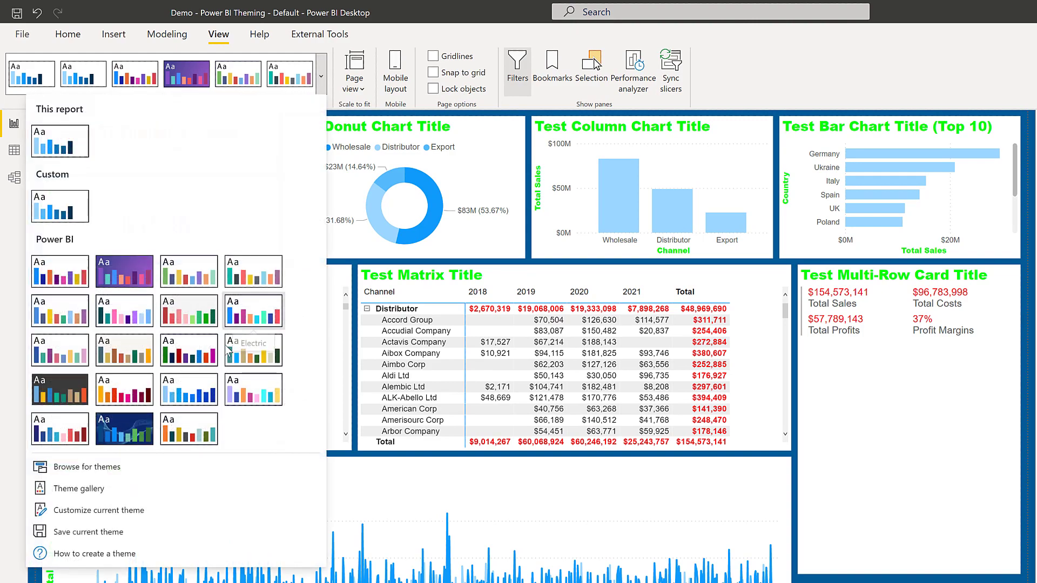
pyautogui.click(119, 511)
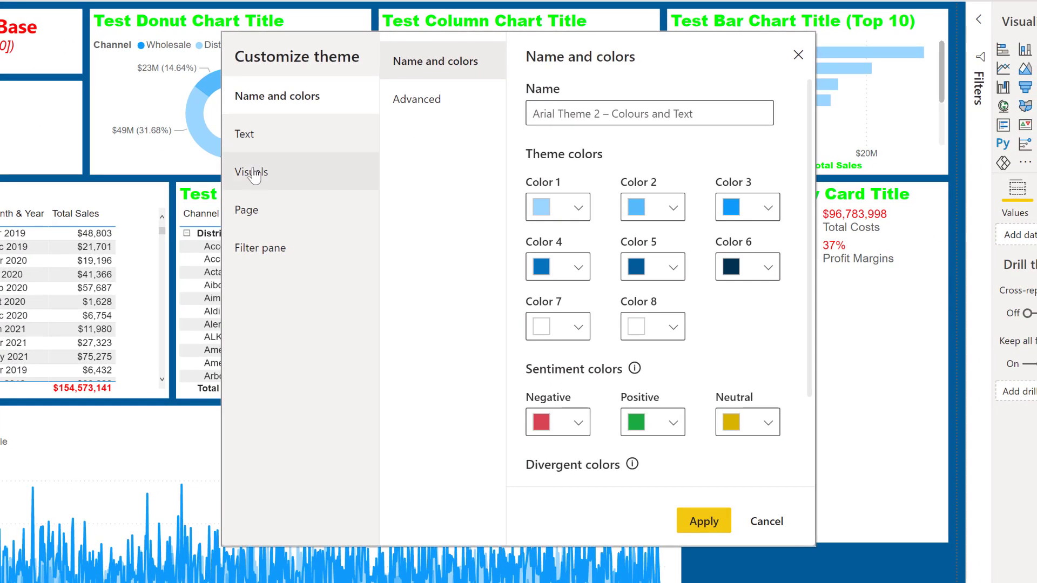
pyautogui.click(254, 173)
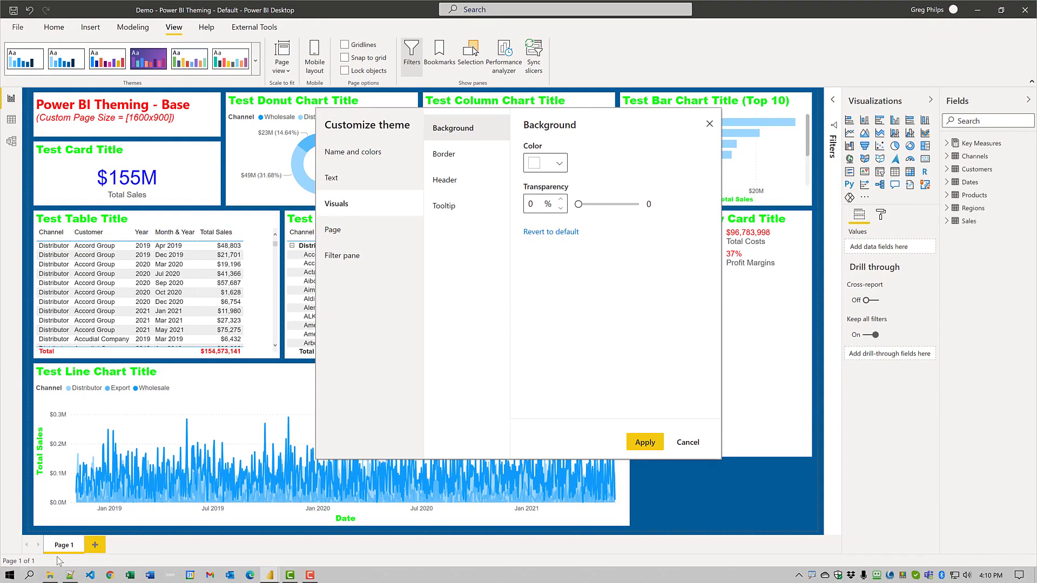
pyautogui.click(70, 576)
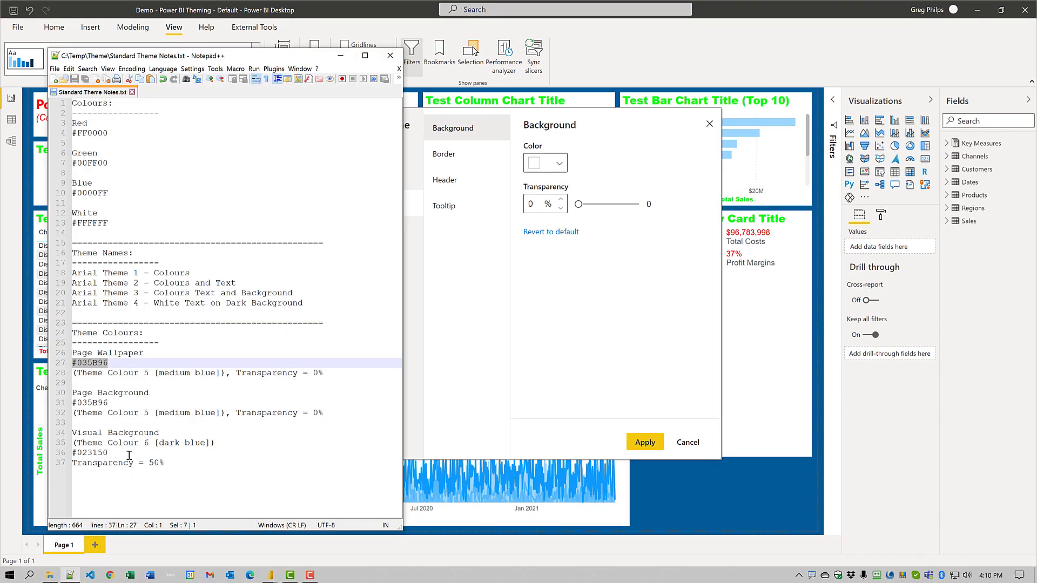
pyautogui.moveTo(118, 452); pyautogui.dragTo(81, 455)
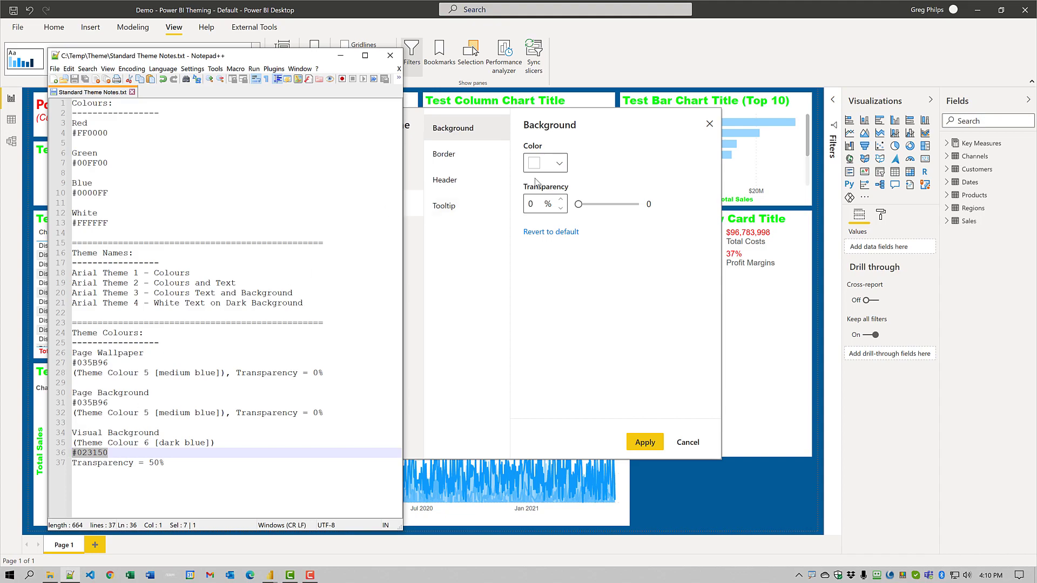
pyautogui.click(559, 164)
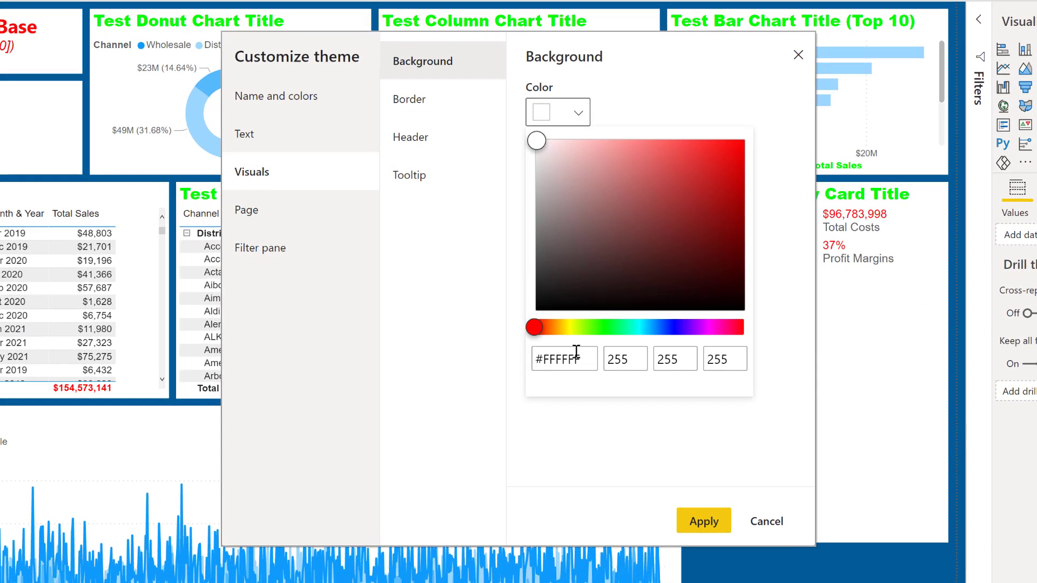
pyautogui.click(587, 361)
pyautogui.write('#023150')
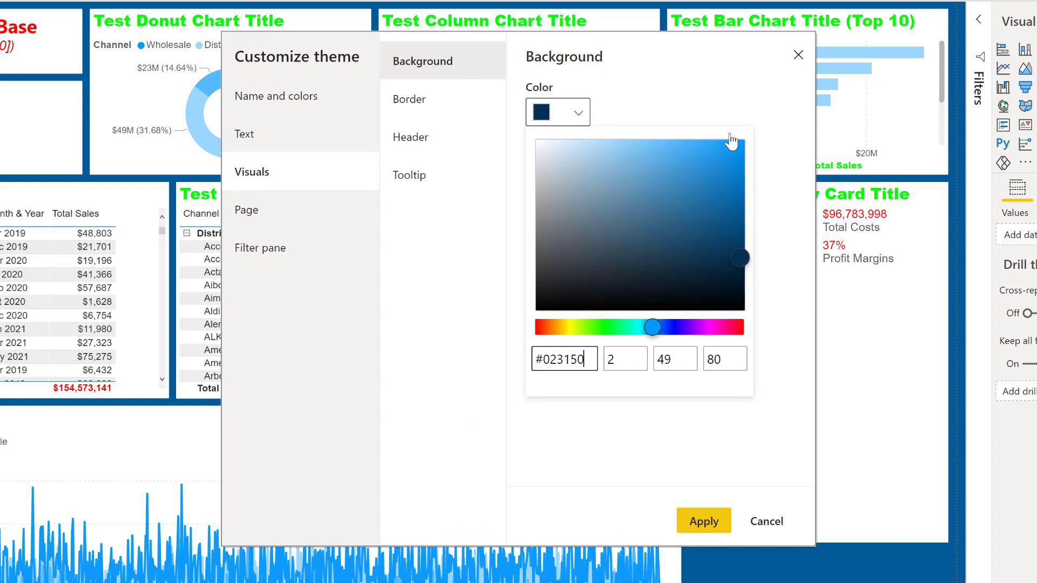
pyautogui.click(775, 90)
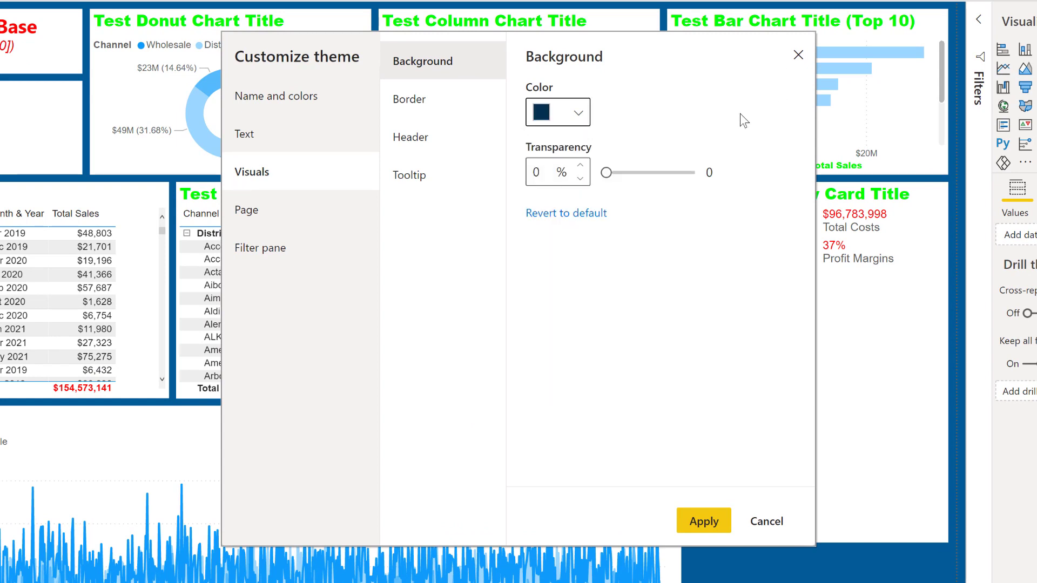
pyautogui.doubleClick(555, 173)
pyautogui.write('5')
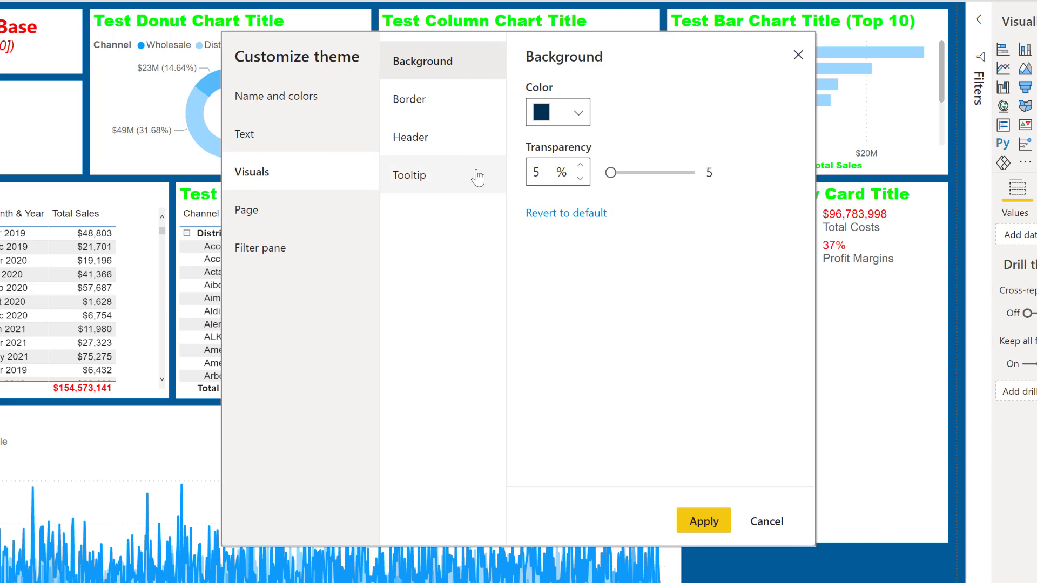
pyautogui.write('0')
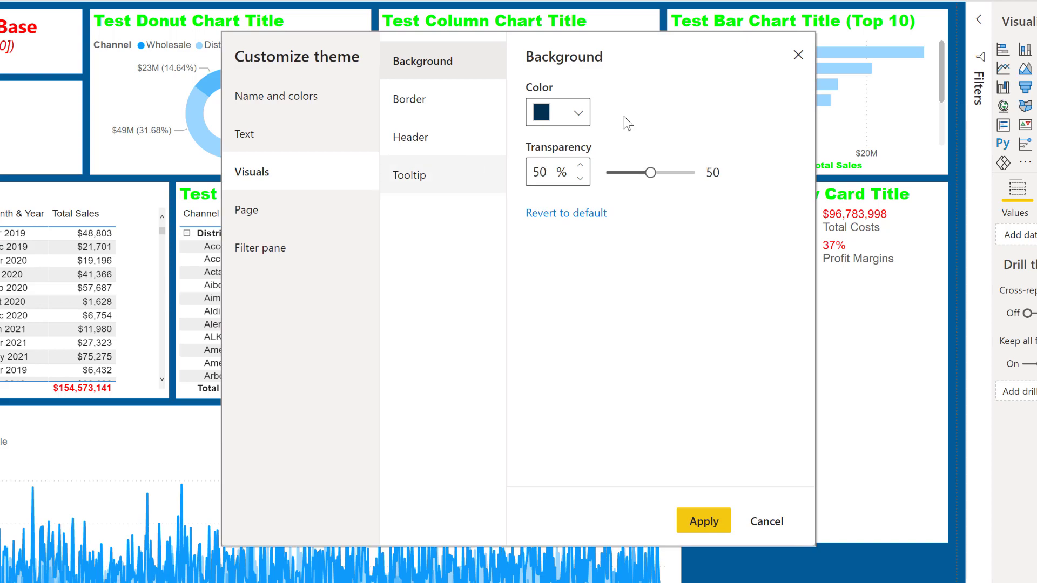
pyautogui.click(709, 523)
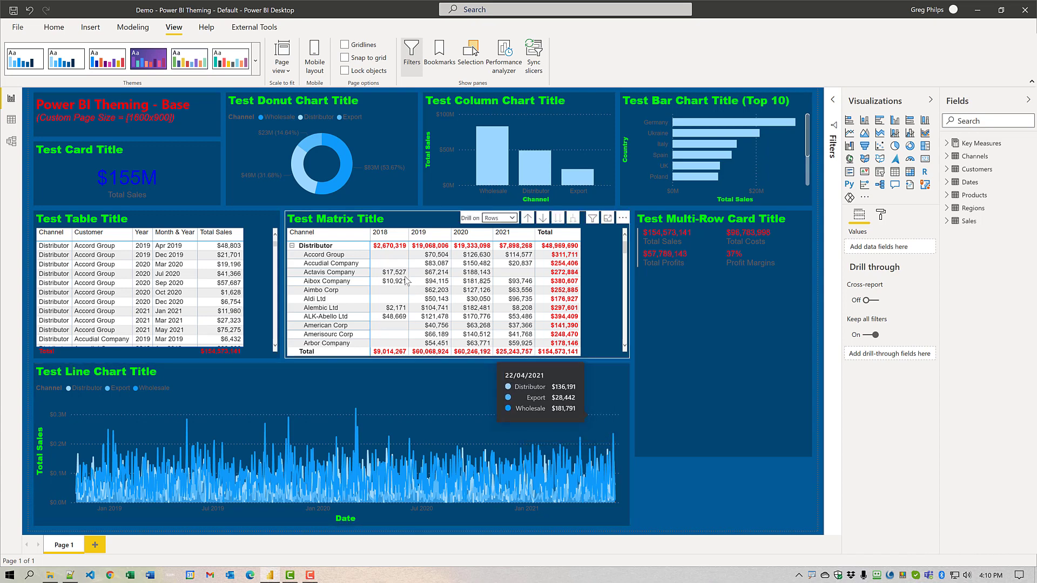
# Rename the current theme to the Arial Theme 3 name copied from the notes and apply it.
pyautogui.click(69, 576)
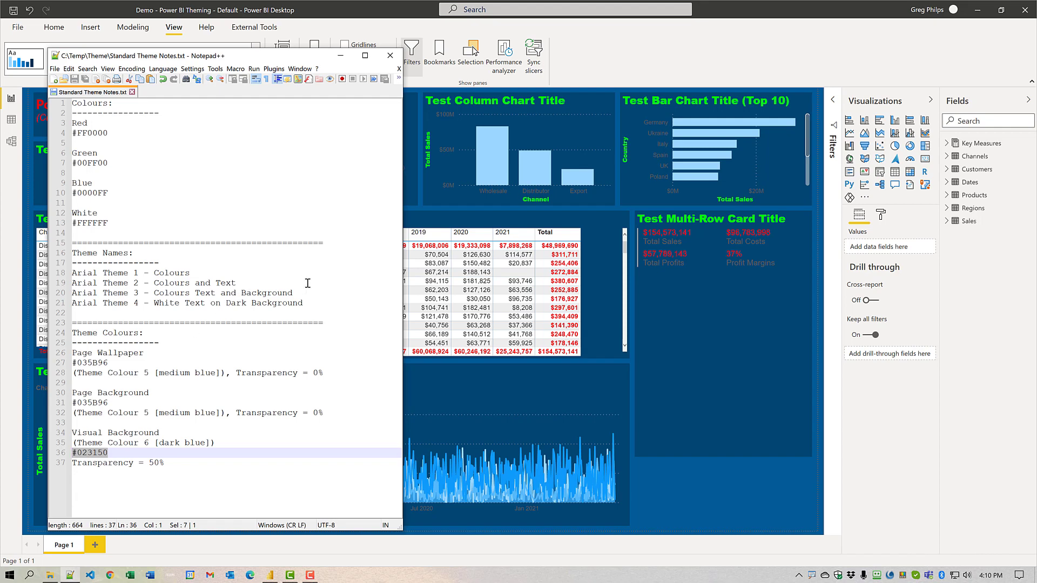
pyautogui.moveTo(302, 292); pyautogui.dragTo(52, 294)
pyautogui.hotkey('ctrl', 'c')
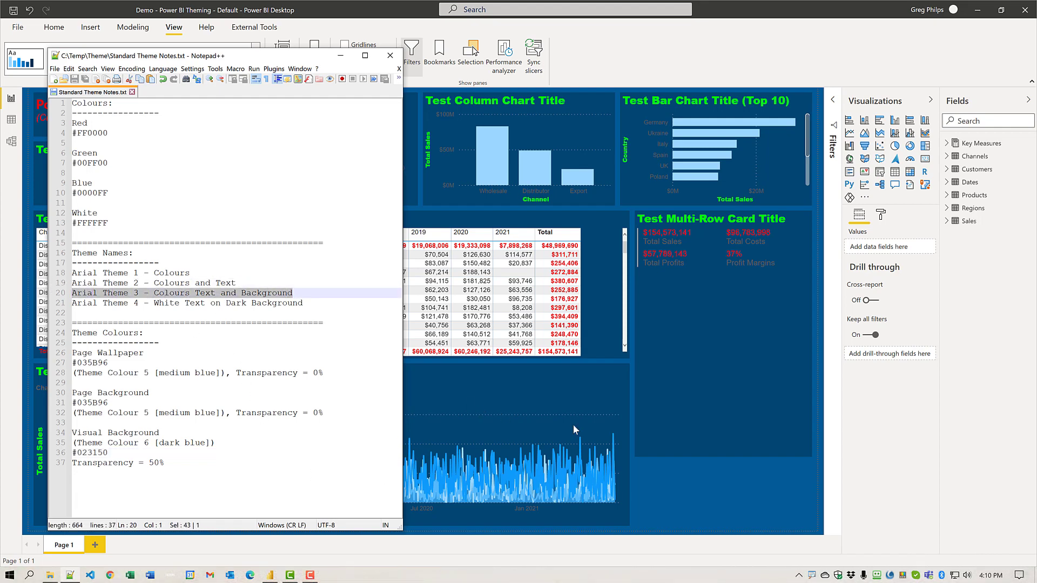
pyautogui.click(719, 497)
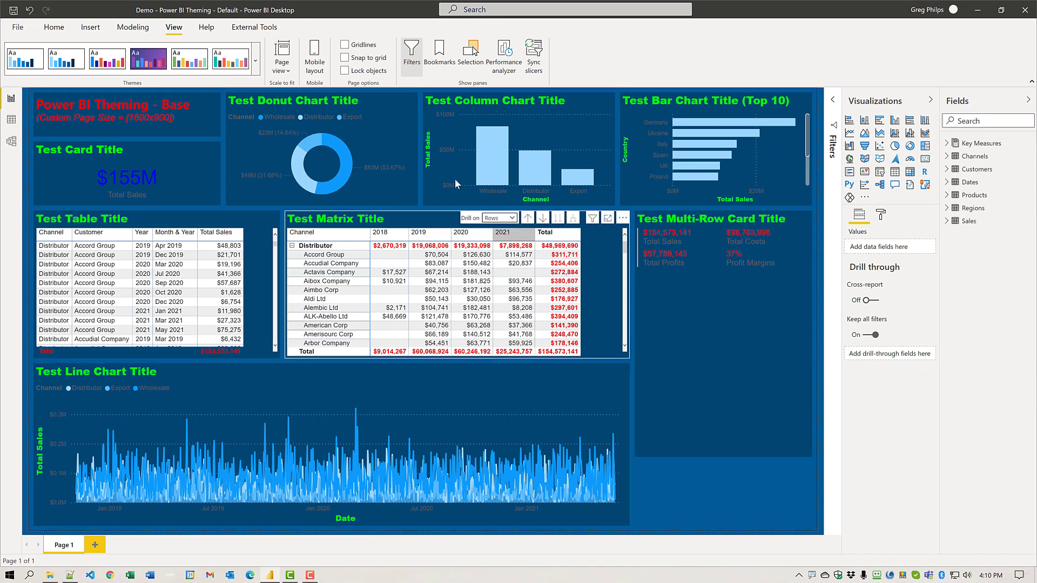
pyautogui.click(256, 61)
pyautogui.click(108, 406)
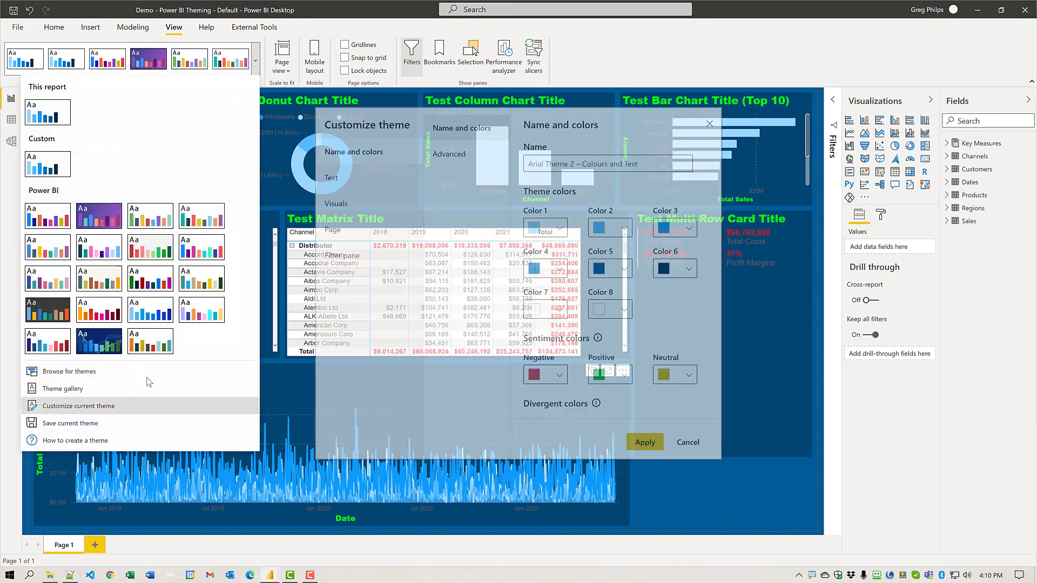
pyautogui.moveTo(647, 166); pyautogui.dragTo(505, 171)
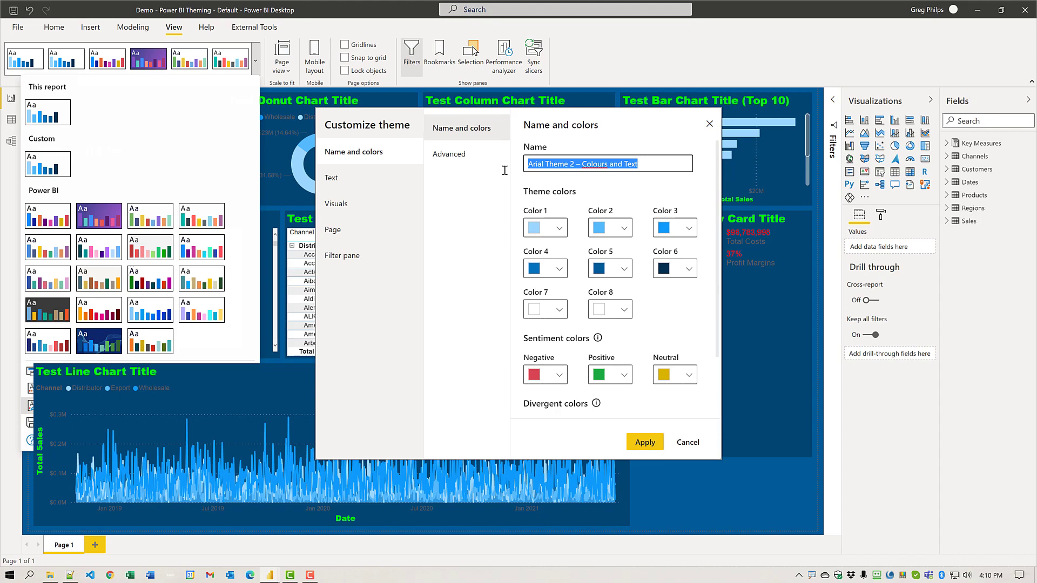
pyautogui.write('Arial Theme 3 – Colours Text and Background')
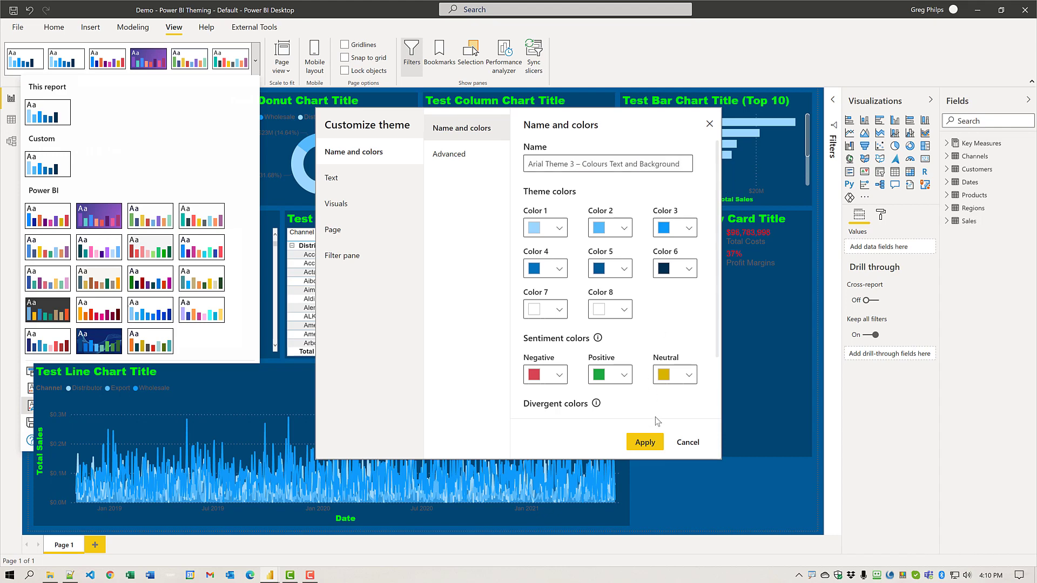
pyautogui.click(647, 441)
# Save the current theme as a JSON file named after the new theme.
pyautogui.click(270, 63)
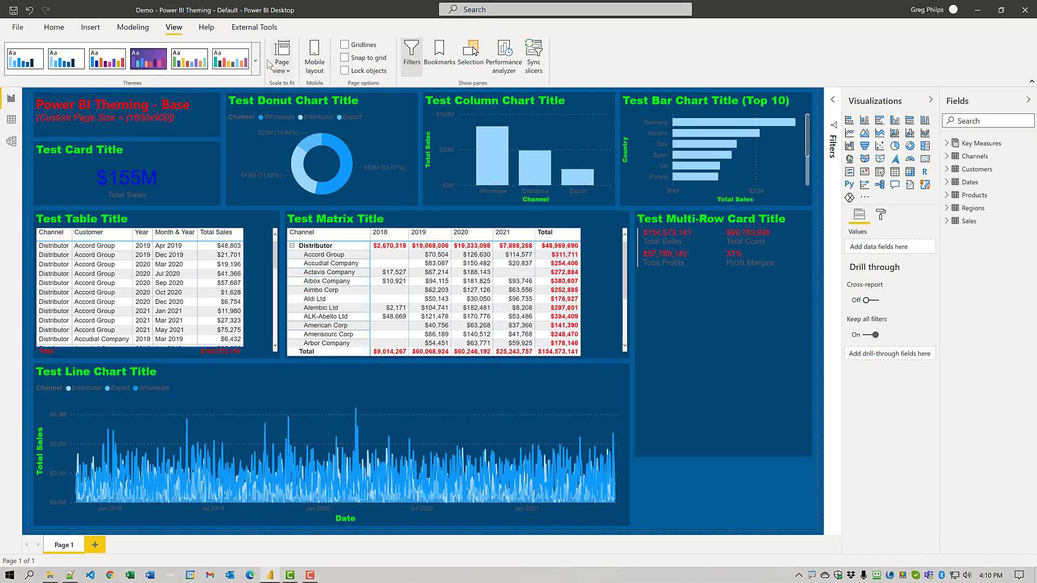
pyautogui.click(258, 63)
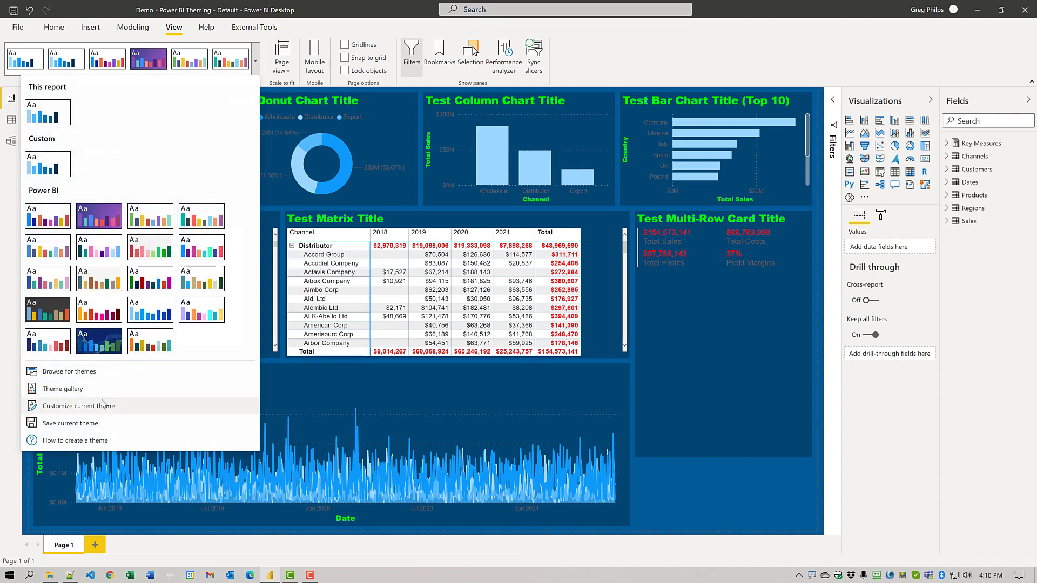
pyautogui.click(70, 424)
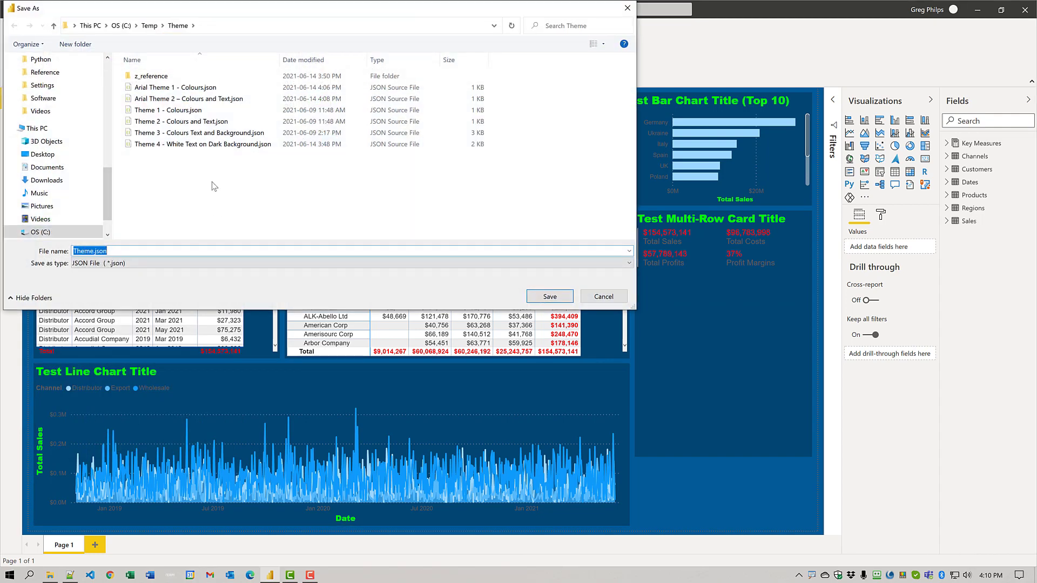
pyautogui.hotkey('ctrl', 'v')
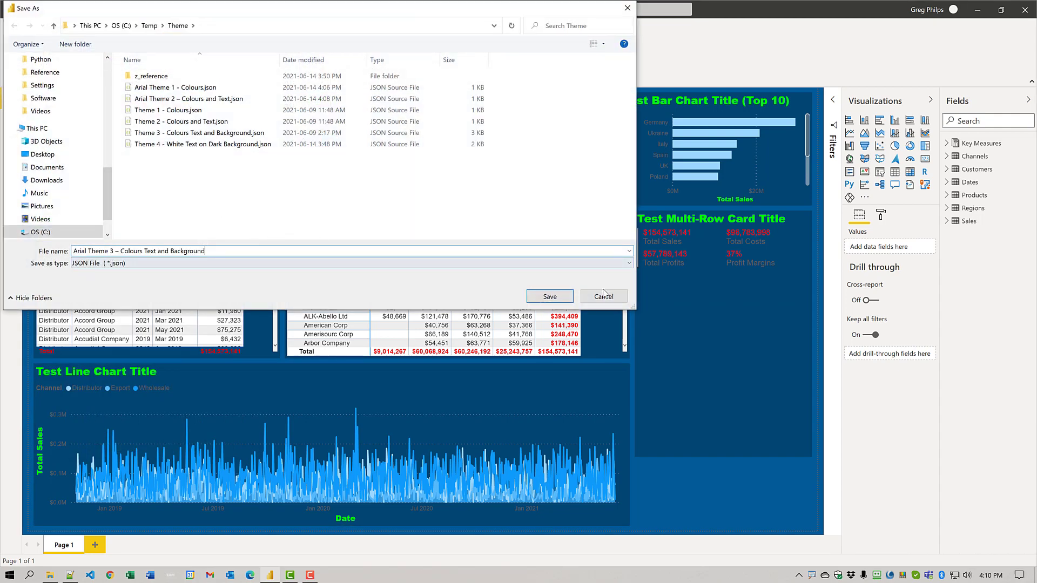
pyautogui.click(552, 296)
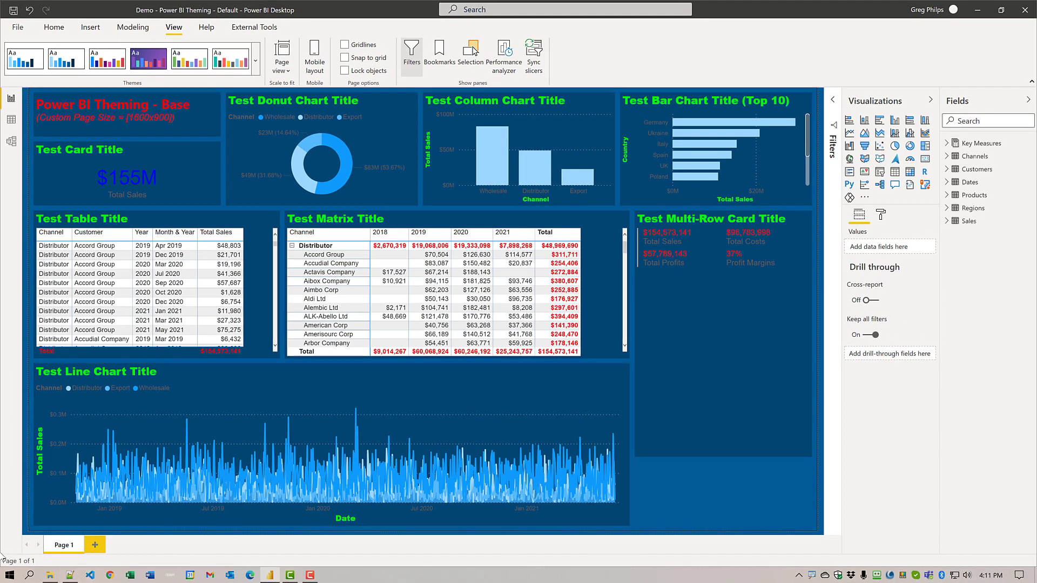
# Change the theme's general text colour from red to #FFFFFF and apply it.
pyautogui.click(71, 576)
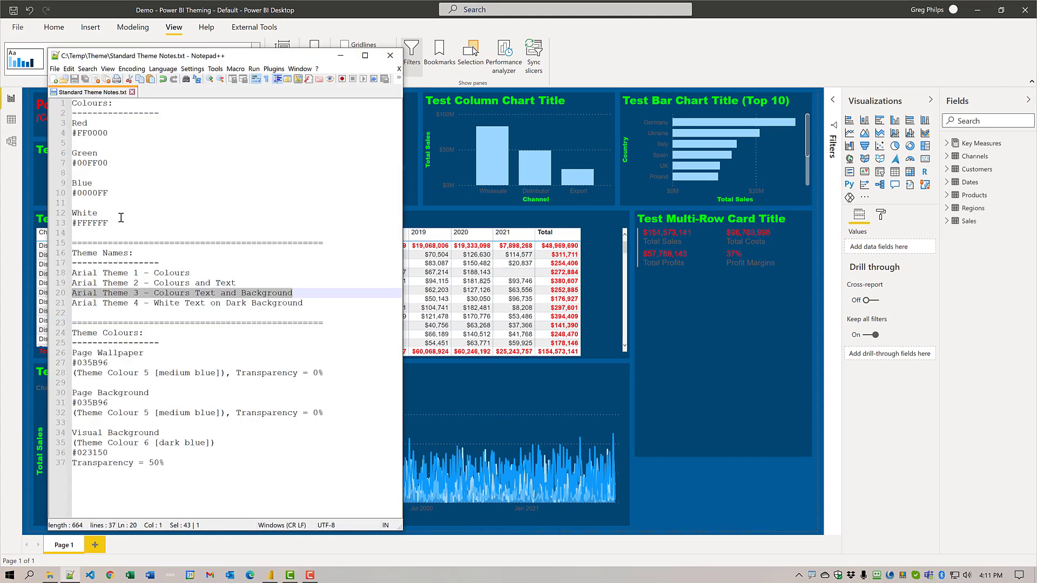
pyautogui.moveTo(103, 213); pyautogui.dragTo(76, 223)
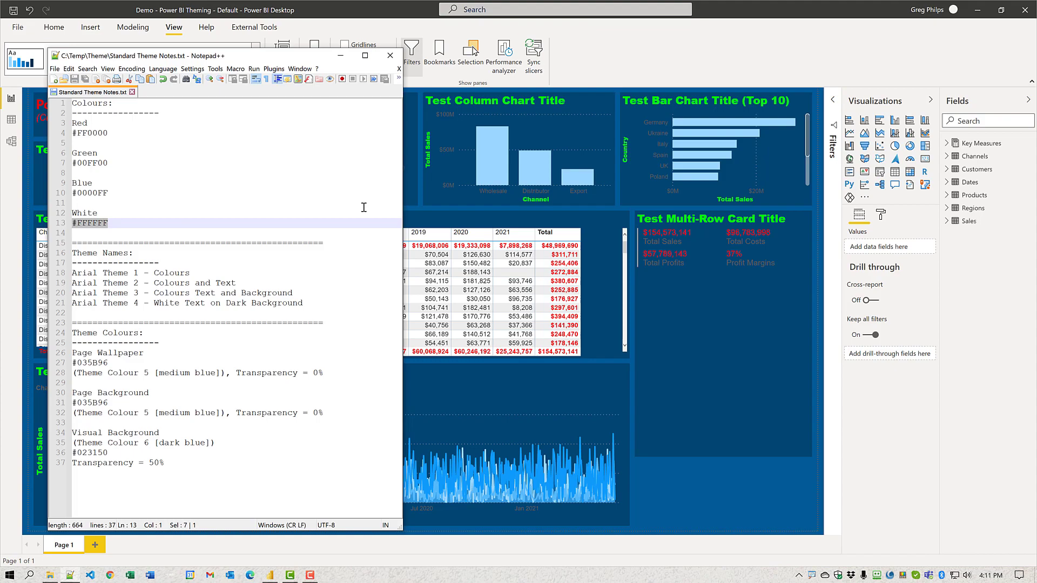
pyautogui.click(683, 491)
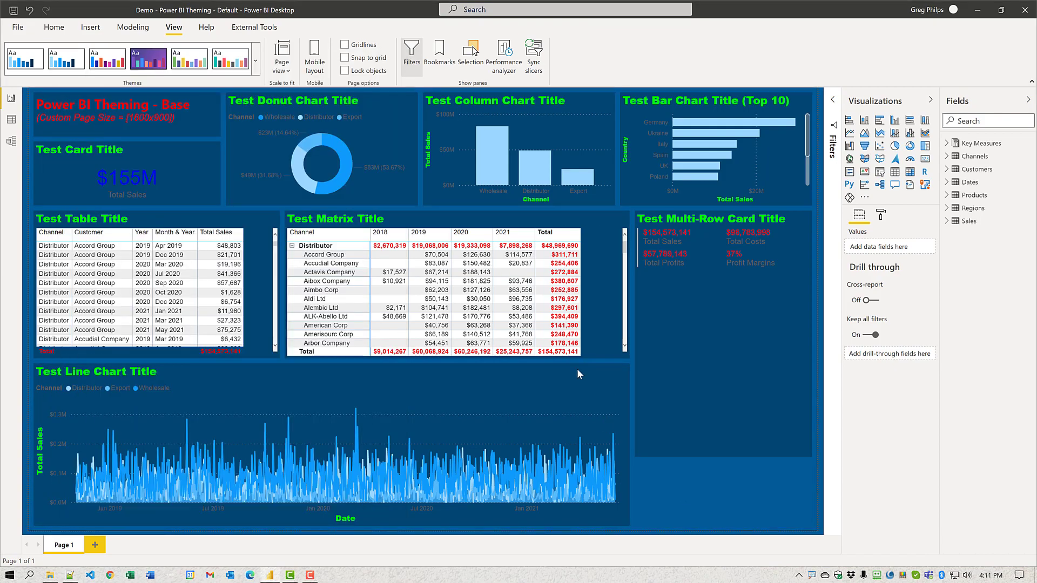
pyautogui.click(255, 61)
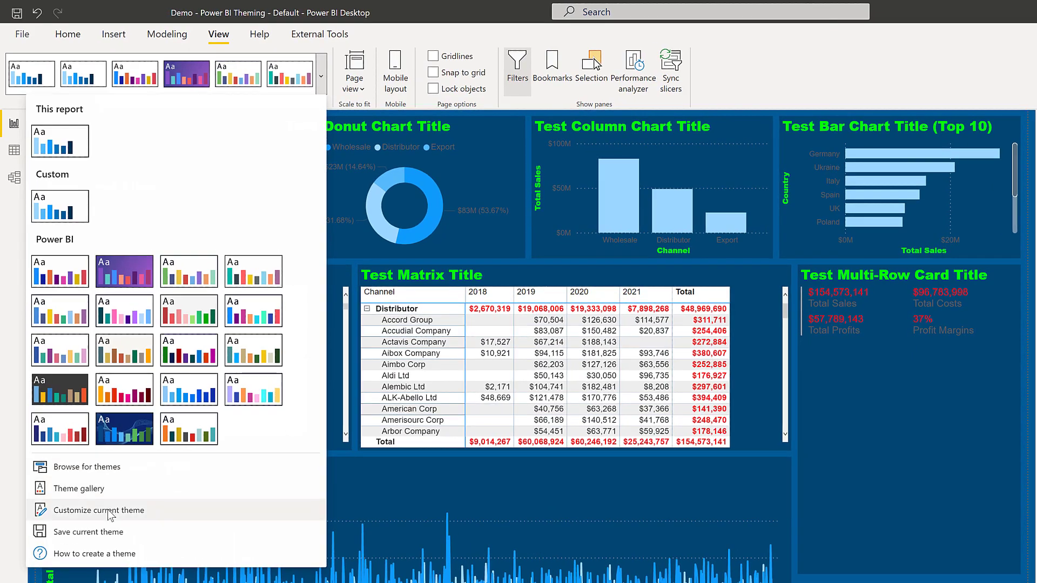
pyautogui.click(78, 405)
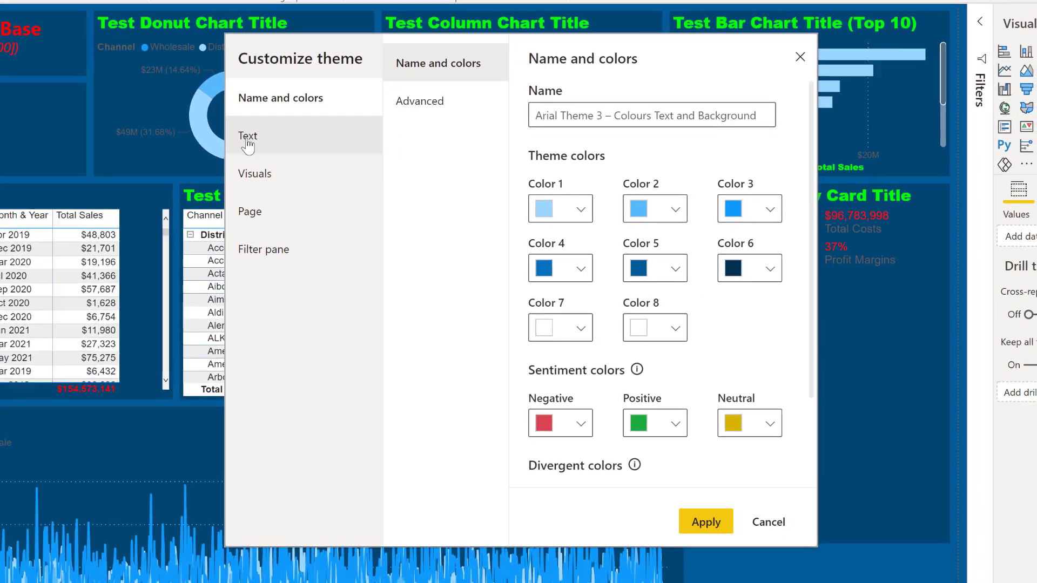
pyautogui.click(416, 223)
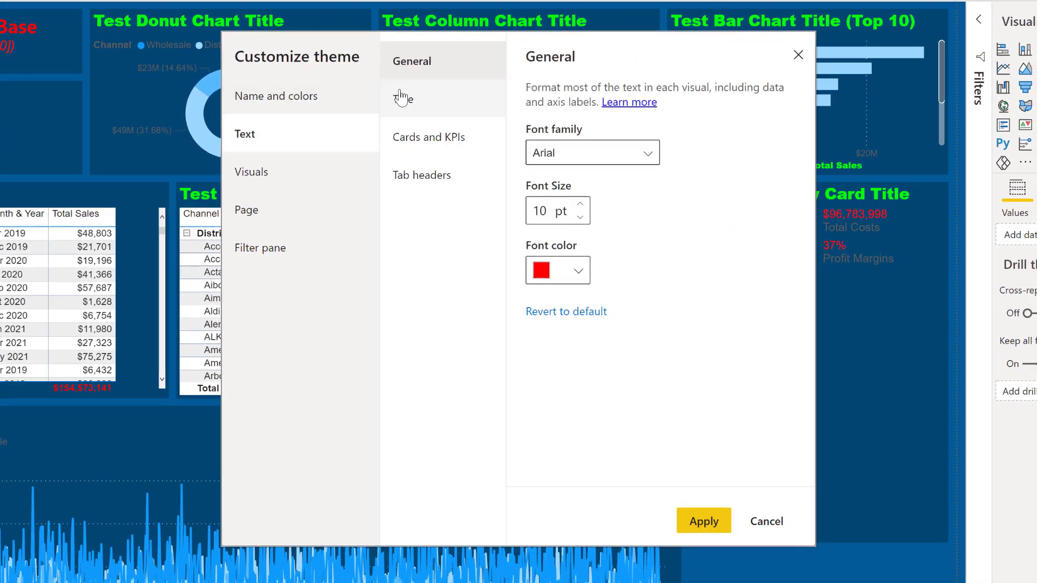
pyautogui.click(578, 271)
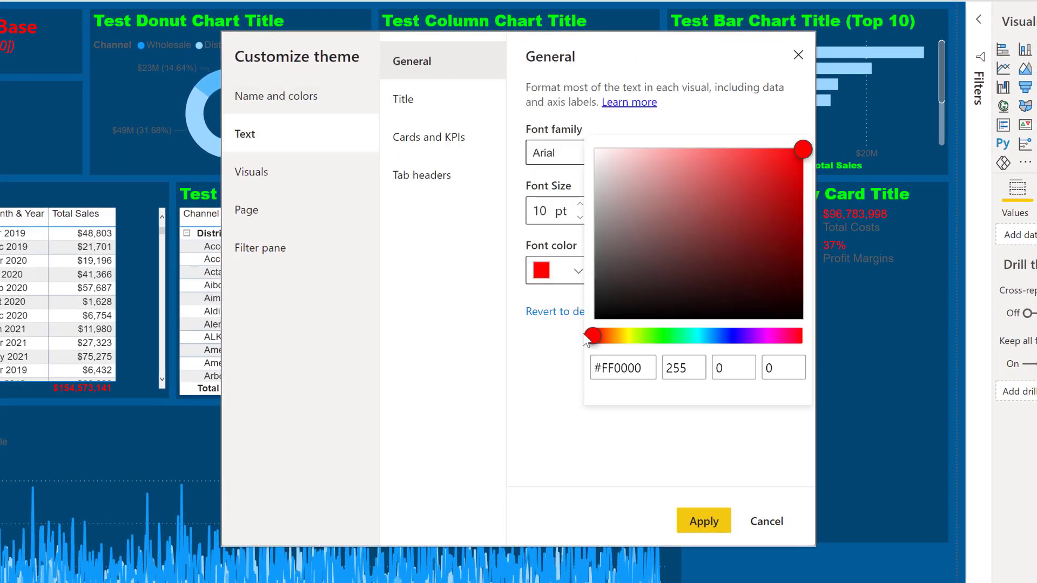
pyautogui.moveTo(647, 369); pyautogui.dragTo(570, 369)
pyautogui.write('#FFFFFF')
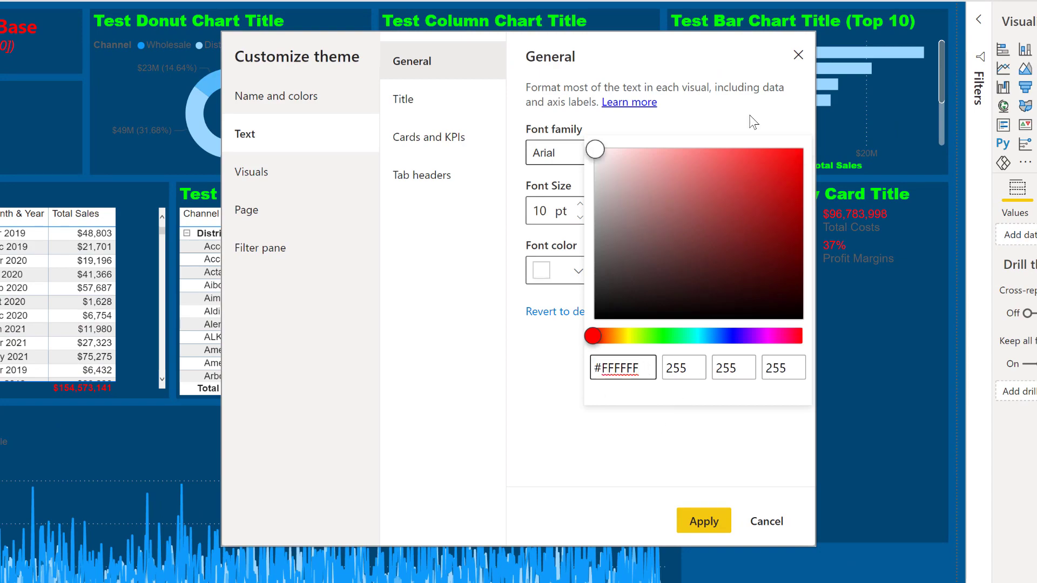
pyautogui.click(751, 123)
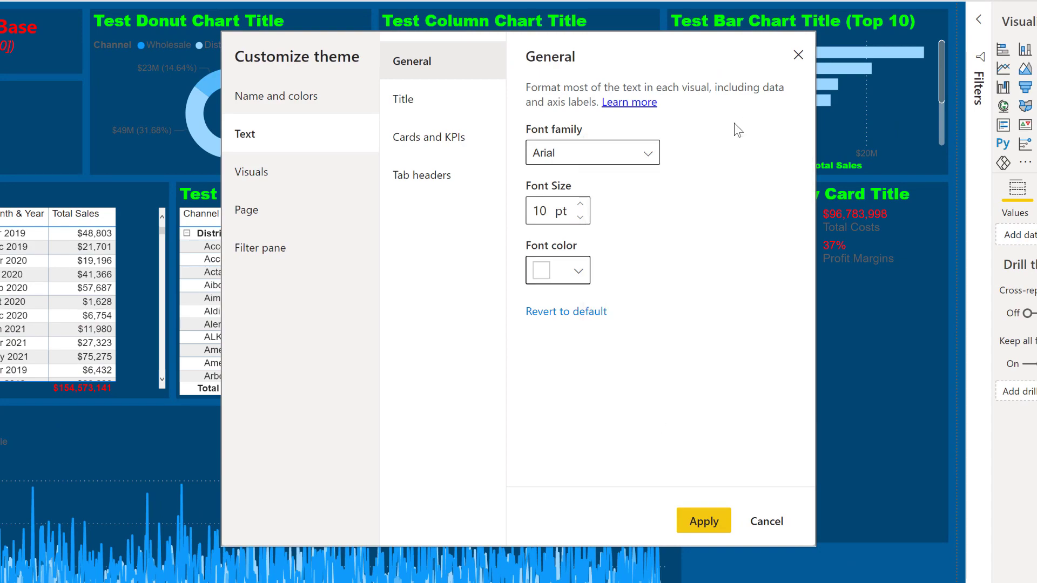
pyautogui.click(705, 521)
# Change the visual title text colour from green #00FF00 to white and apply it.
pyautogui.click(255, 63)
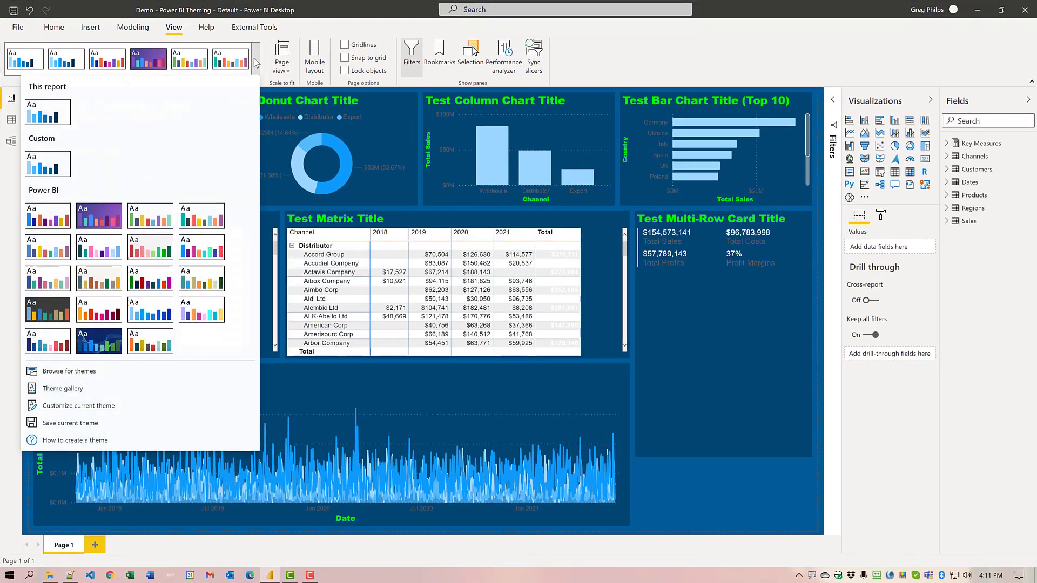
pyautogui.click(70, 405)
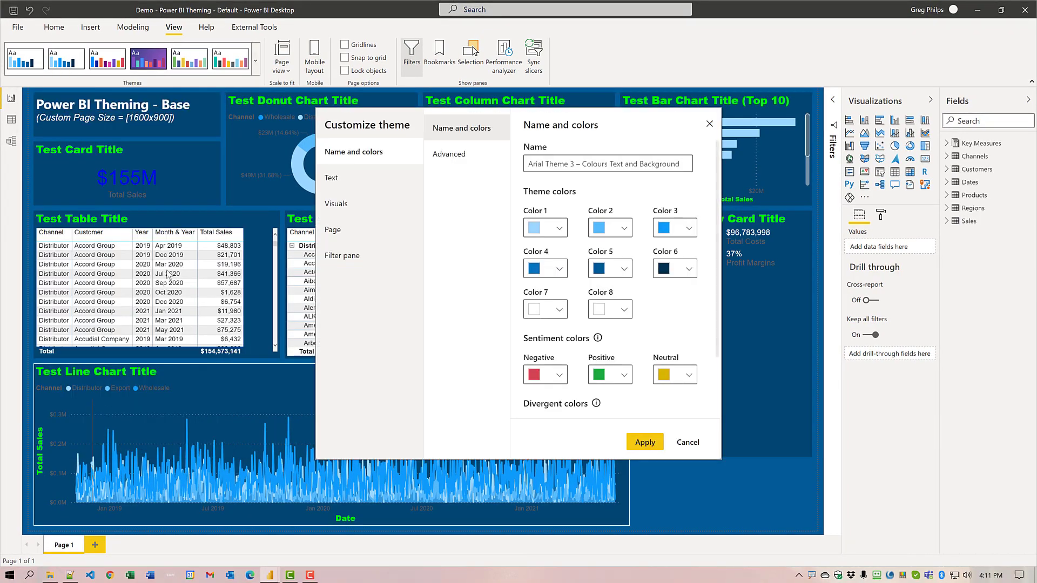
pyautogui.click(331, 177)
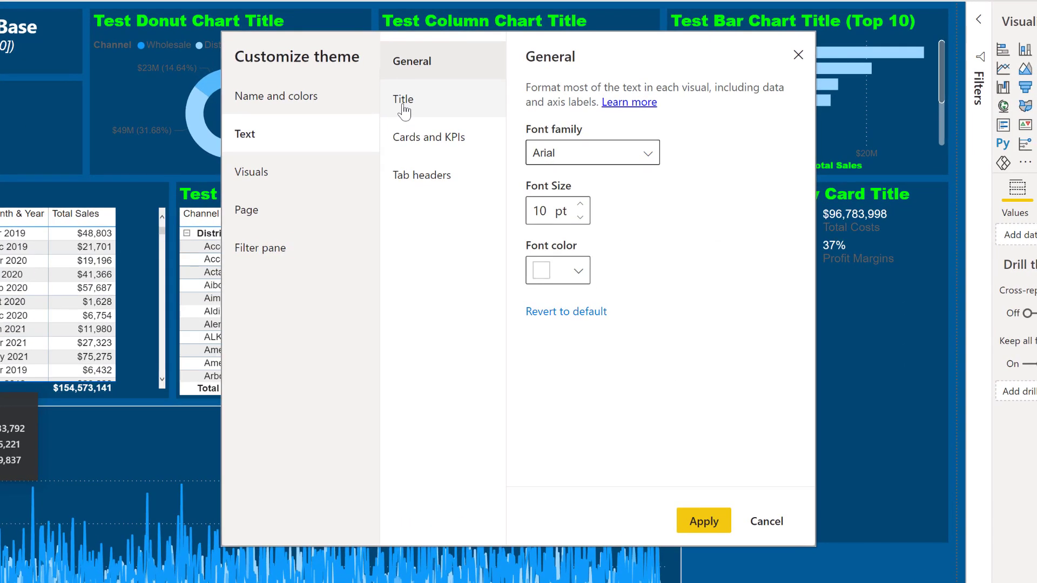
pyautogui.click(403, 110)
pyautogui.click(579, 259)
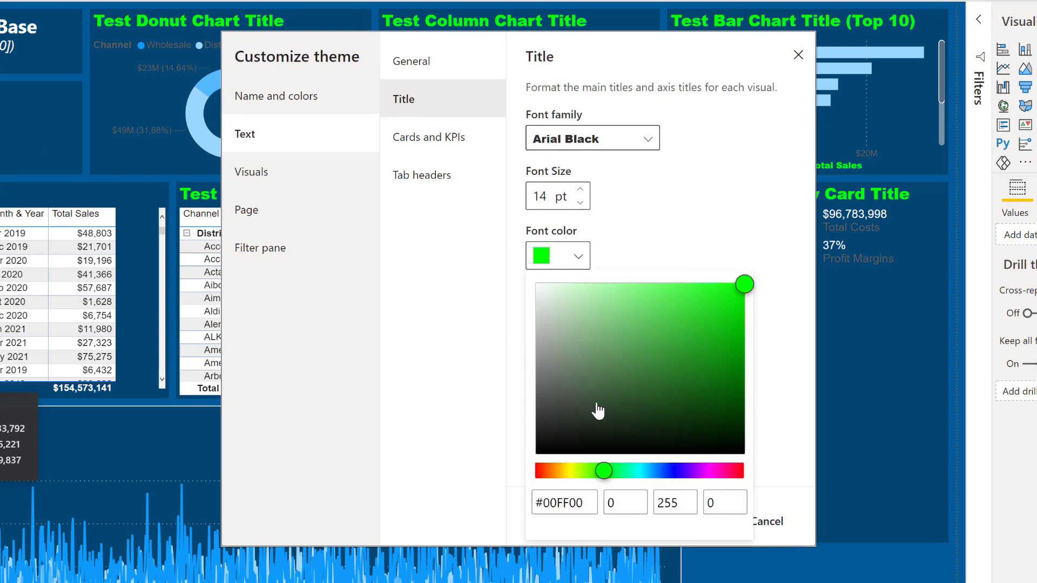
pyautogui.moveTo(592, 504); pyautogui.dragTo(525, 507)
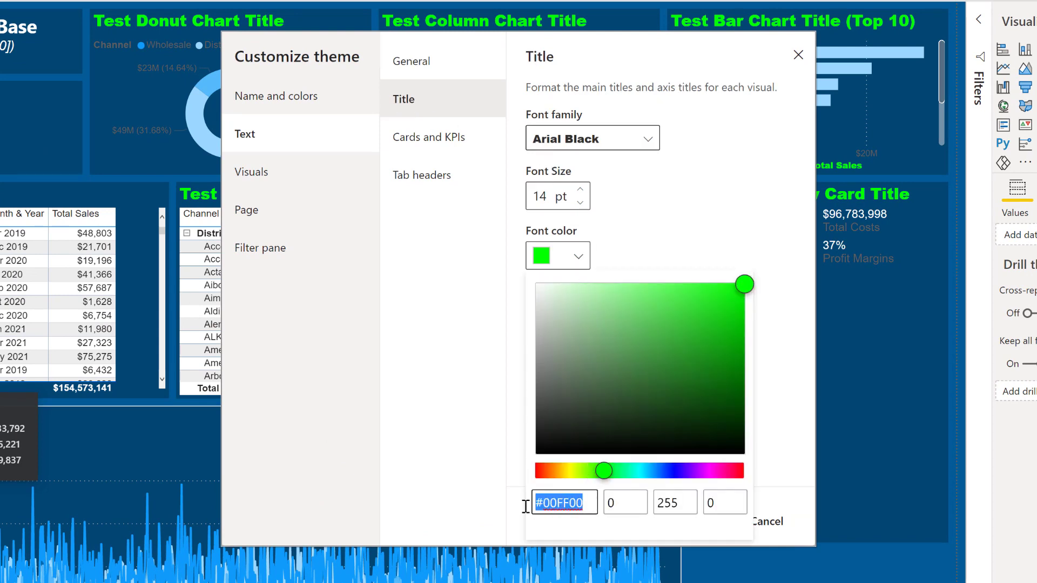
pyautogui.write('#FFFFFF')
pyautogui.click(725, 203)
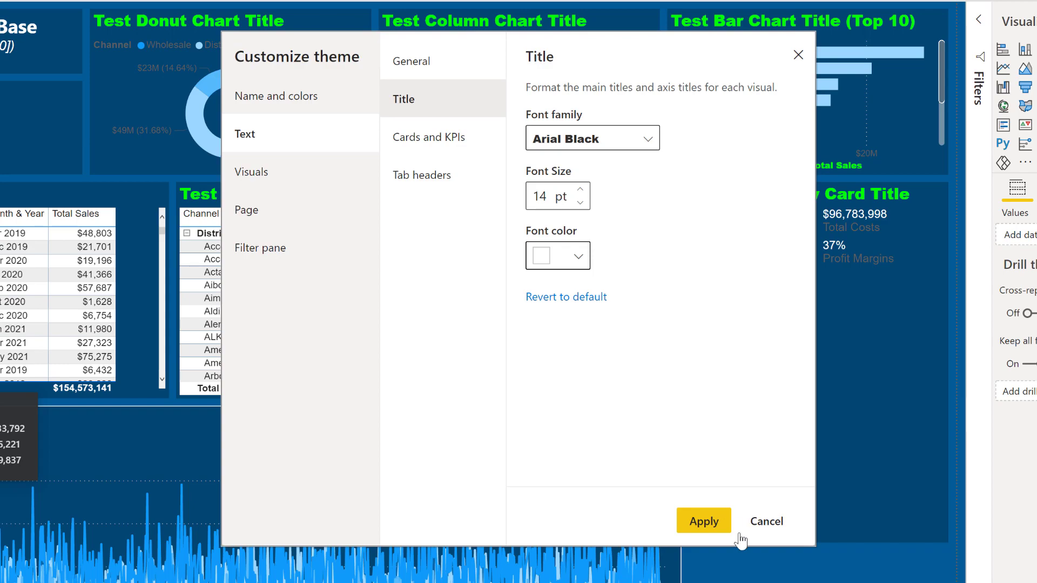
pyautogui.click(704, 521)
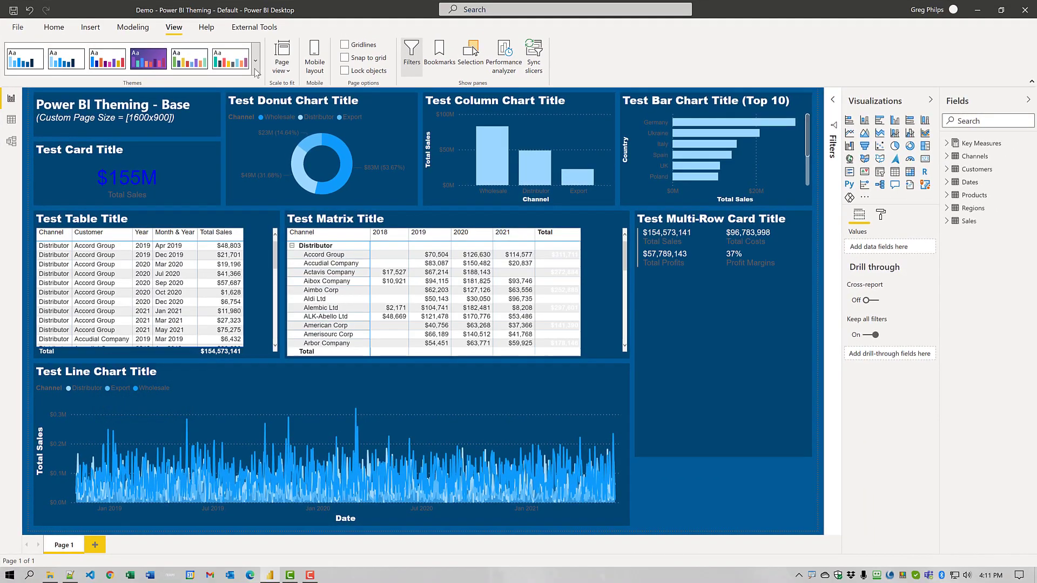
# Change the Cards and KPIs font colour from #0000FF to #FFFFFF and apply the theme.
pyautogui.click(256, 63)
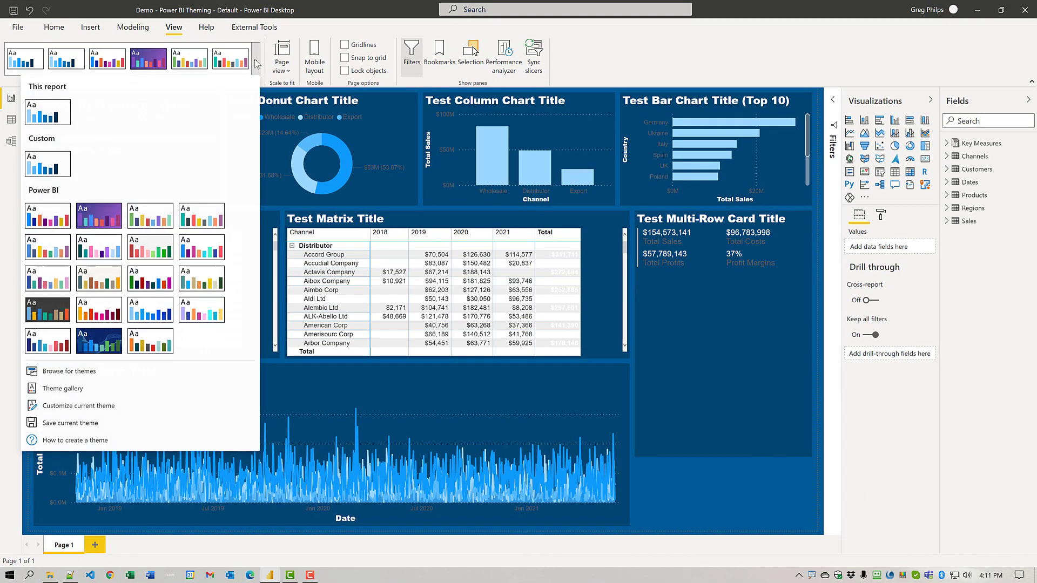
pyautogui.click(79, 405)
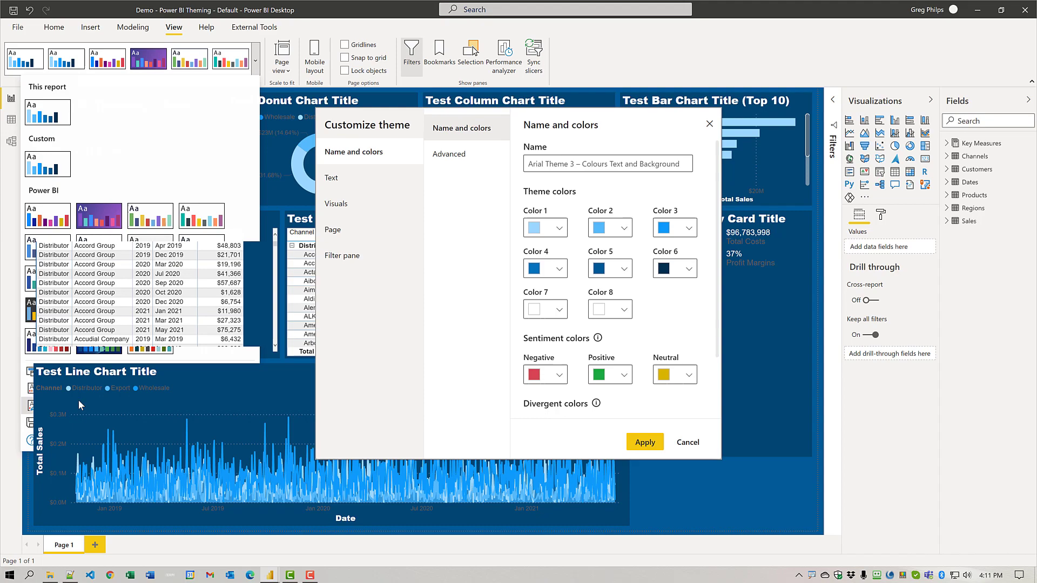
pyautogui.click(333, 177)
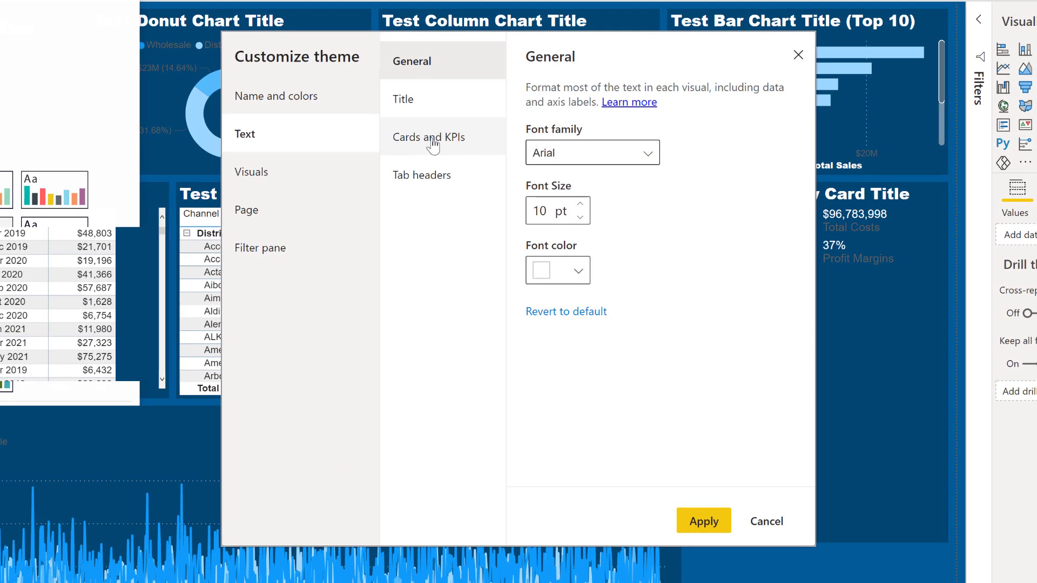
pyautogui.click(433, 142)
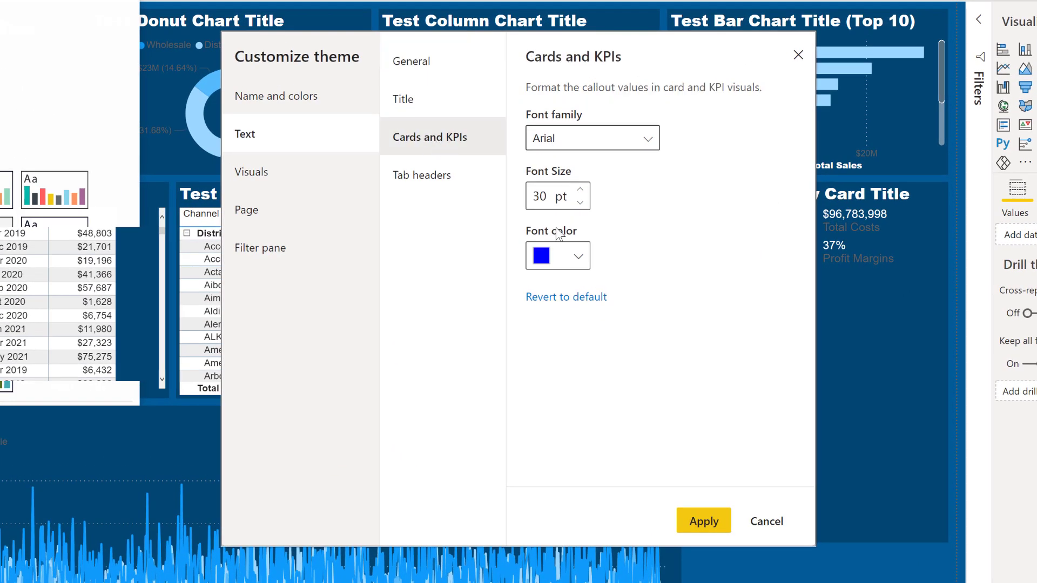
pyautogui.click(579, 257)
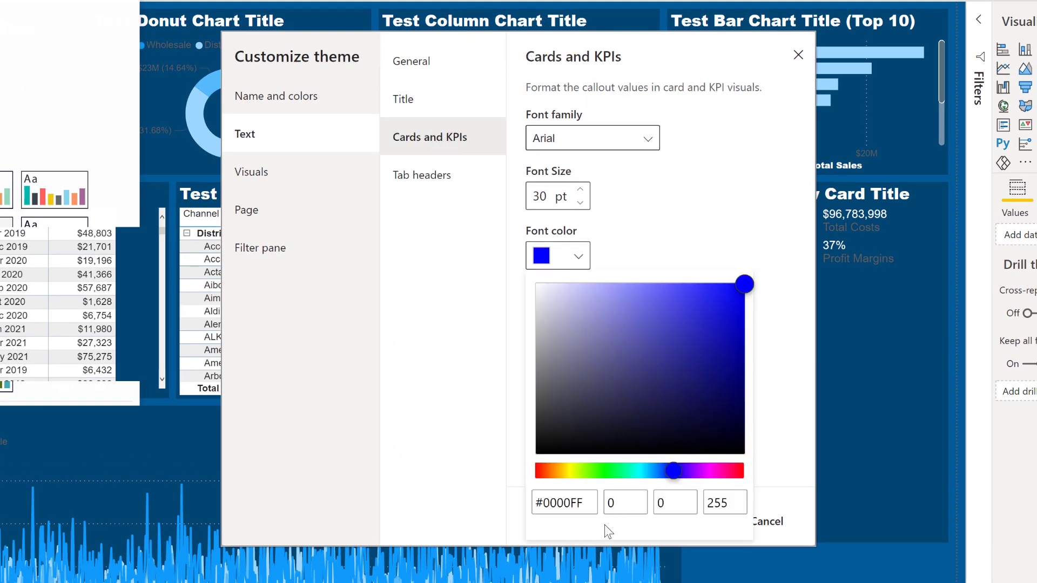
pyautogui.click(592, 506)
pyautogui.hotkey('ctrl', 'a')
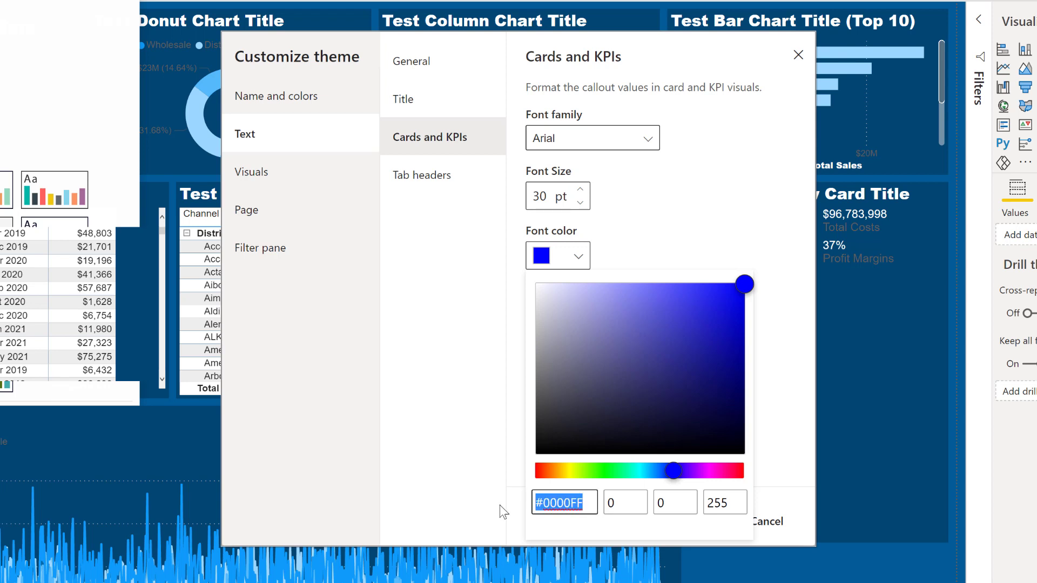
pyautogui.write('#FFFFFF')
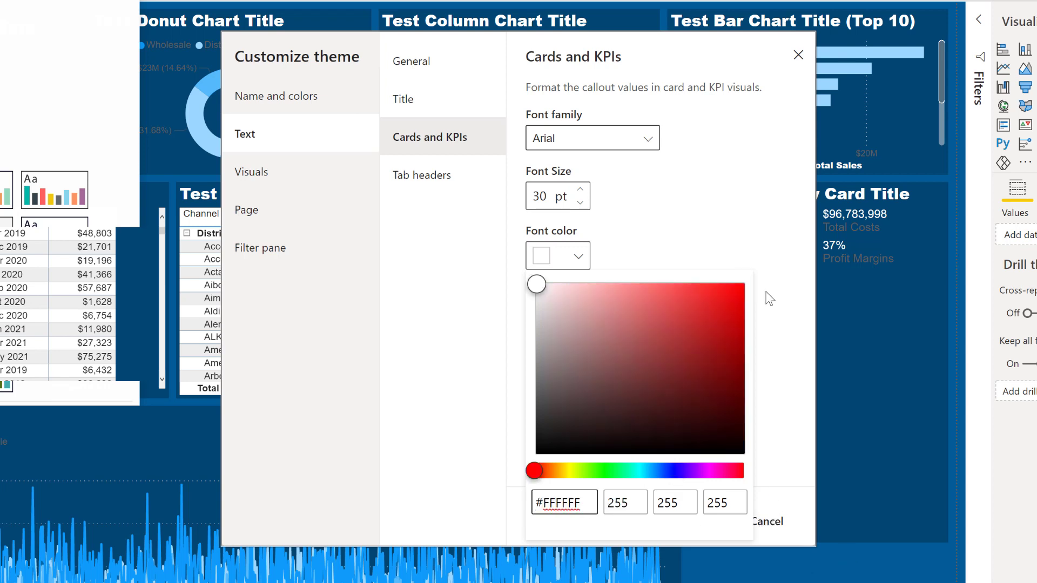
pyautogui.click(767, 351)
pyautogui.click(707, 522)
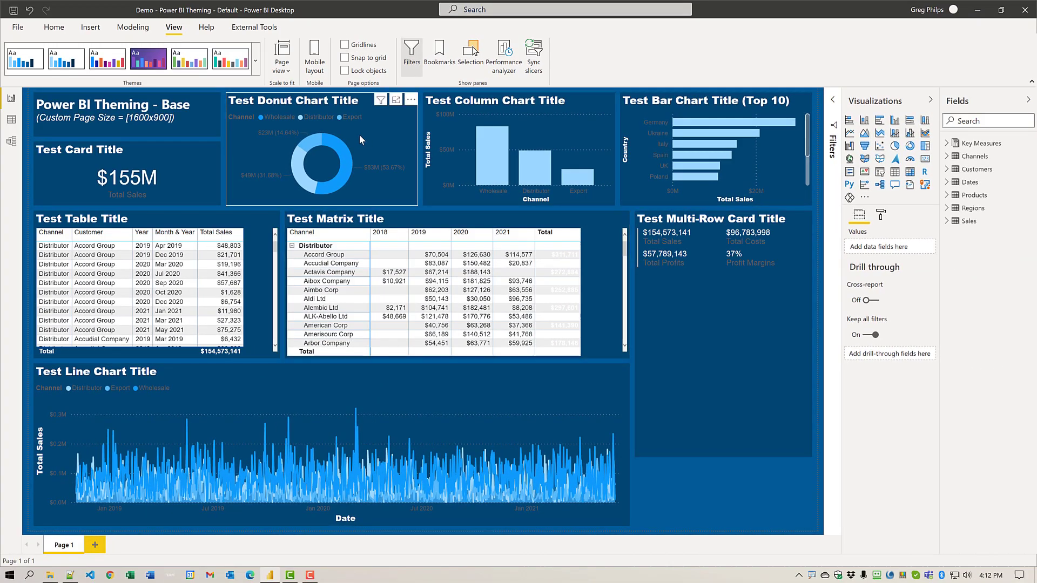
# Set the Advanced first- and second-level element colours to #FFFFFF and apply the theme.
pyautogui.click(254, 62)
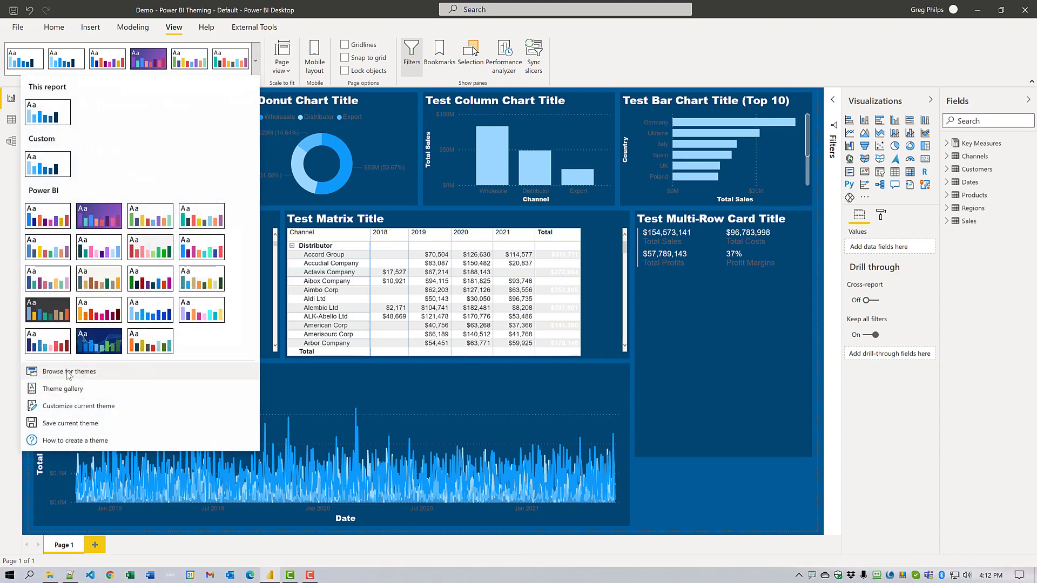
pyautogui.click(71, 407)
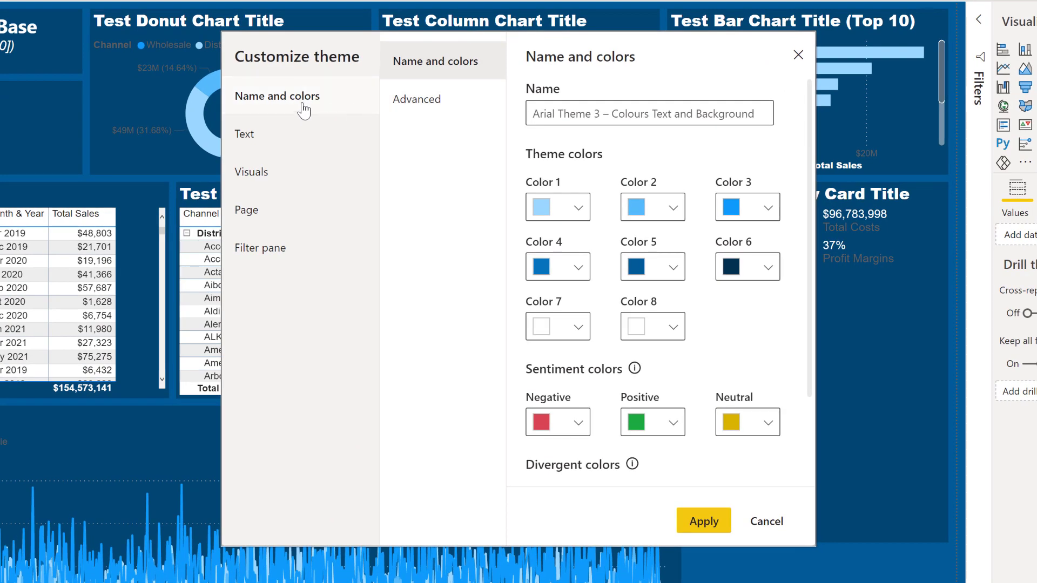
pyautogui.click(430, 103)
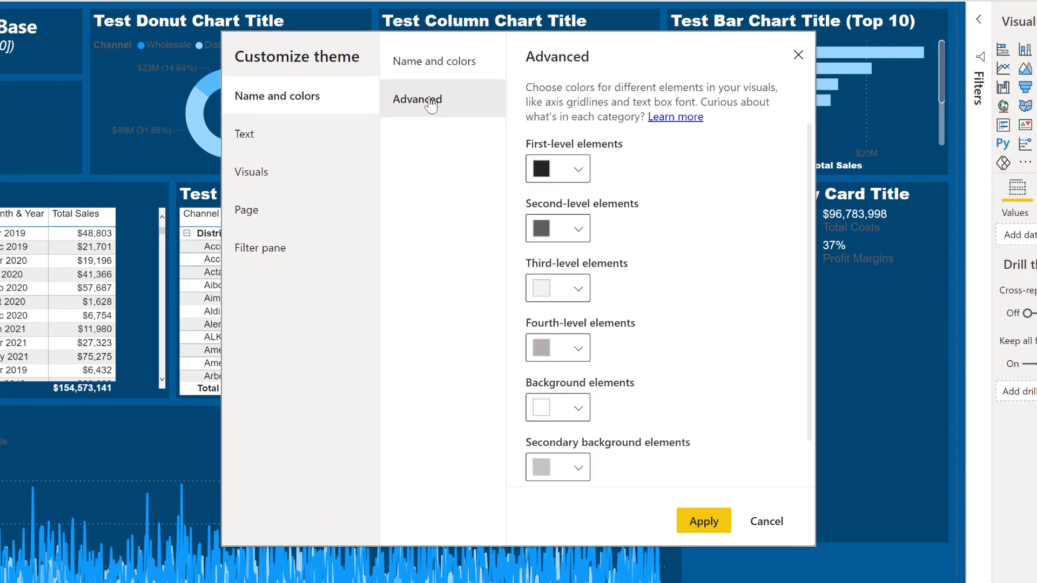
pyautogui.click(585, 179)
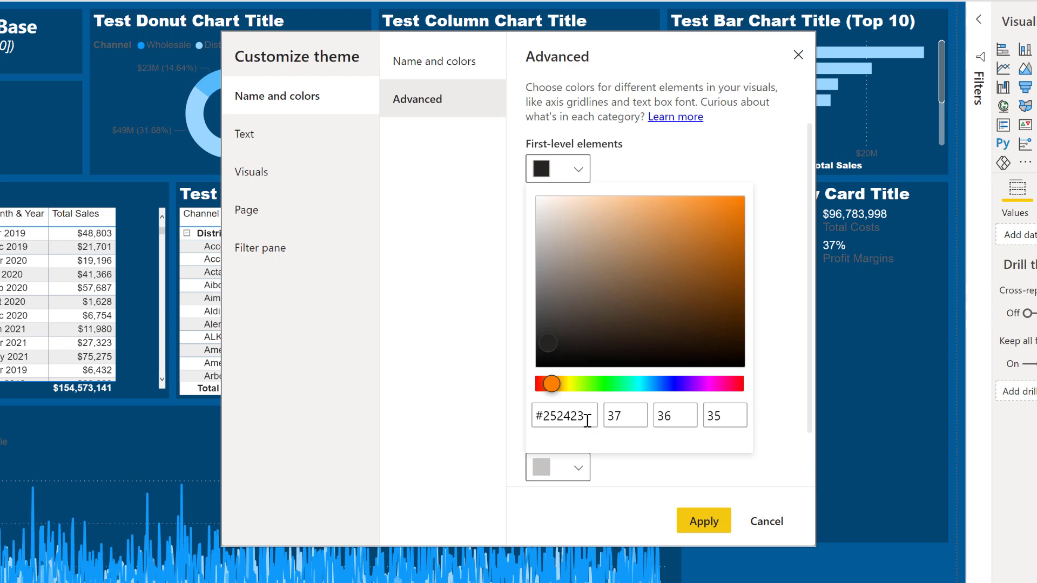
pyautogui.moveTo(587, 421); pyautogui.dragTo(463, 410)
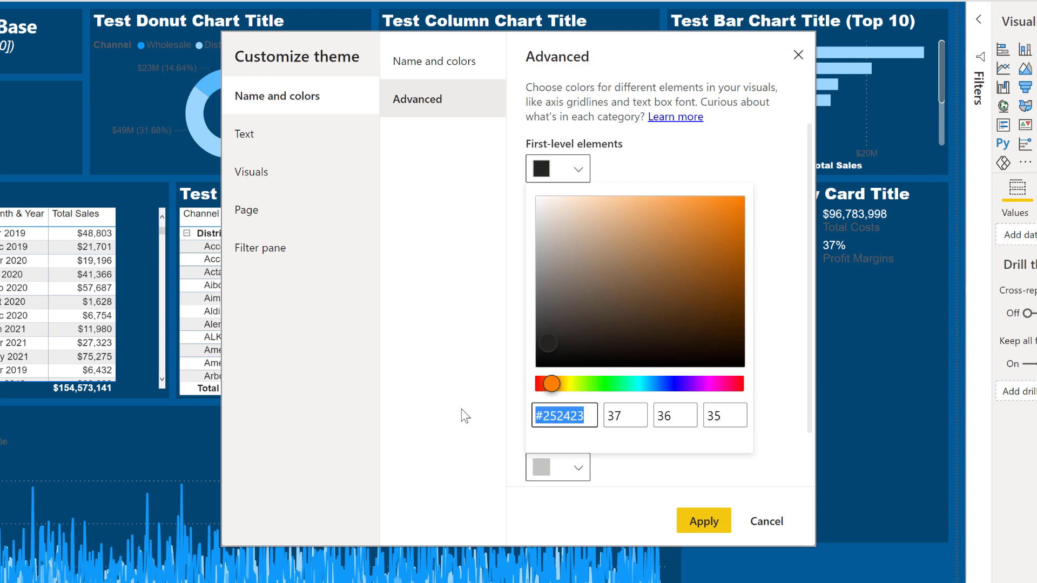
pyautogui.write('#FFFFFF')
pyautogui.click(757, 163)
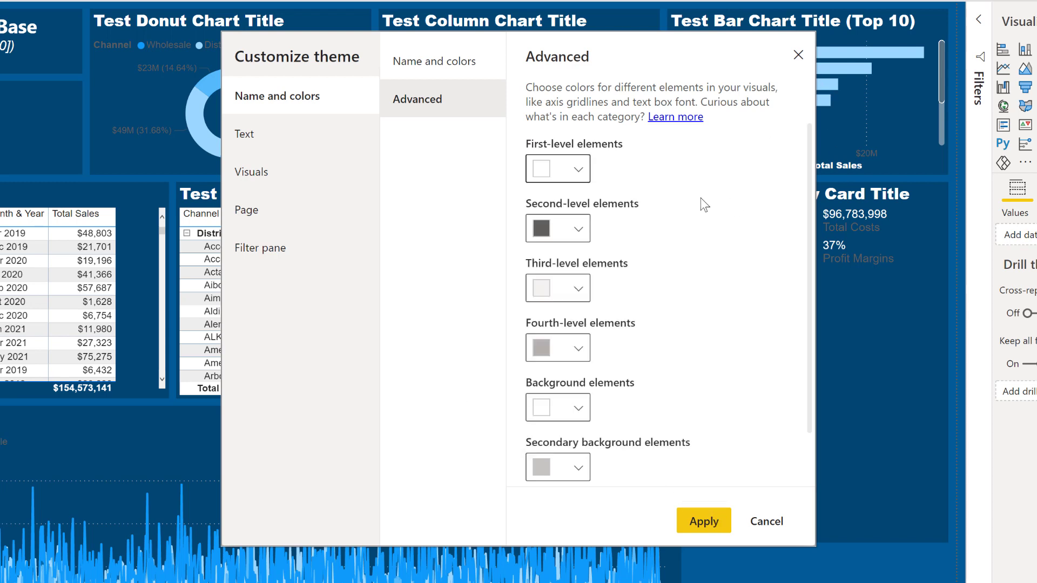
pyautogui.click(584, 231)
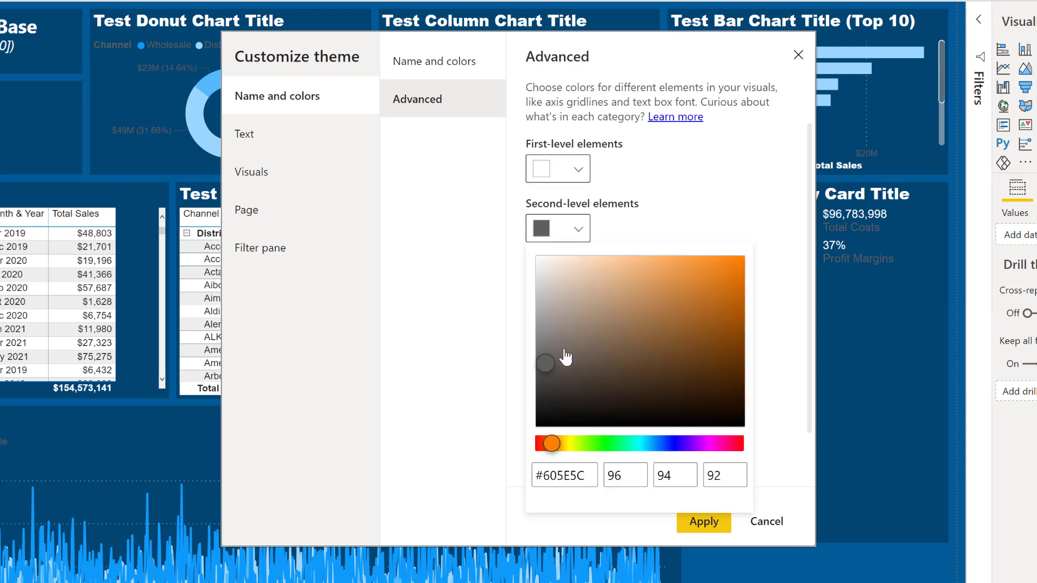
pyautogui.moveTo(588, 479); pyautogui.dragTo(508, 471)
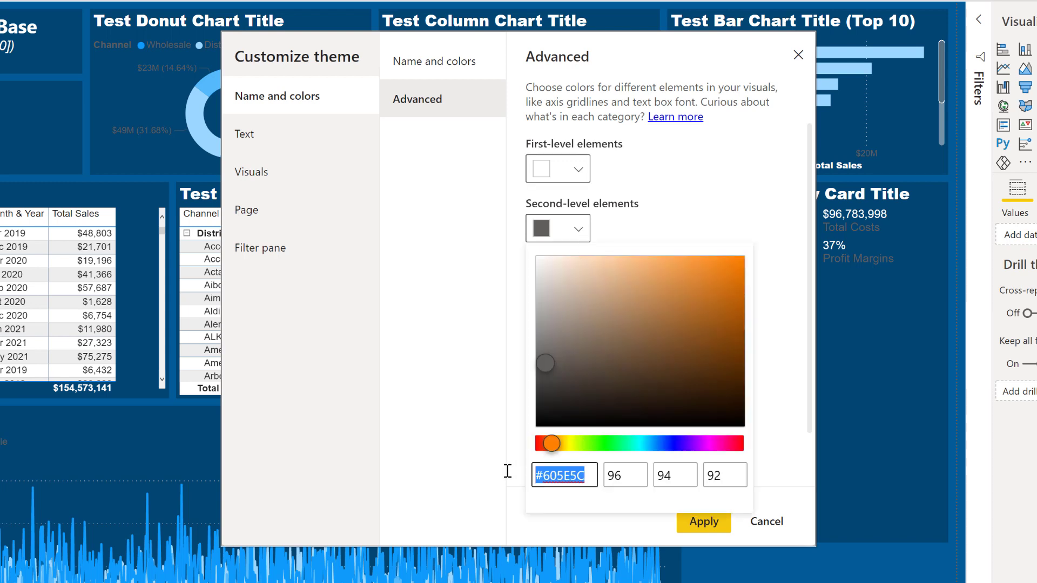
pyautogui.write('#FFFFFF')
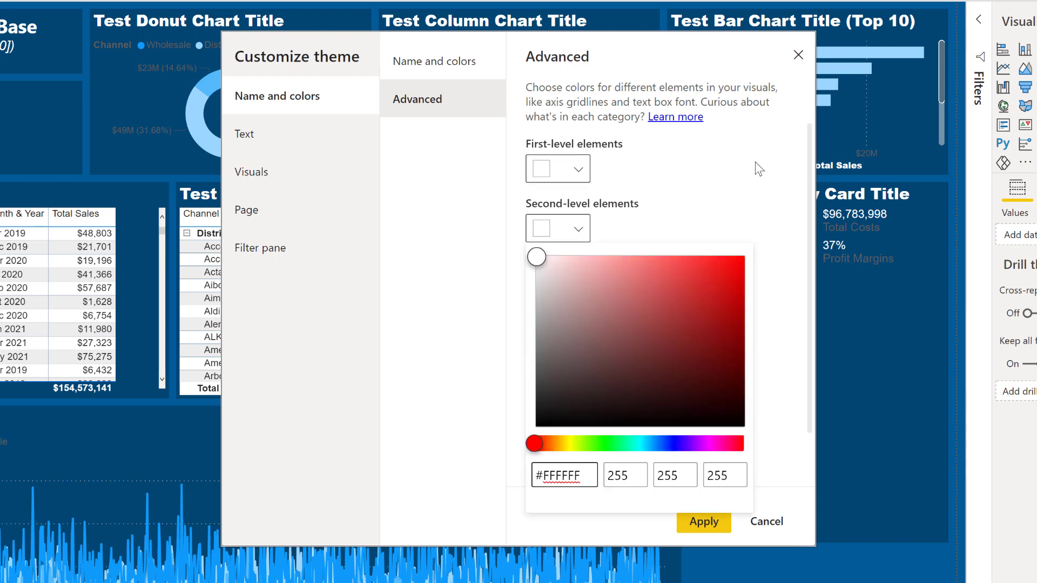
pyautogui.click(756, 161)
pyautogui.click(701, 519)
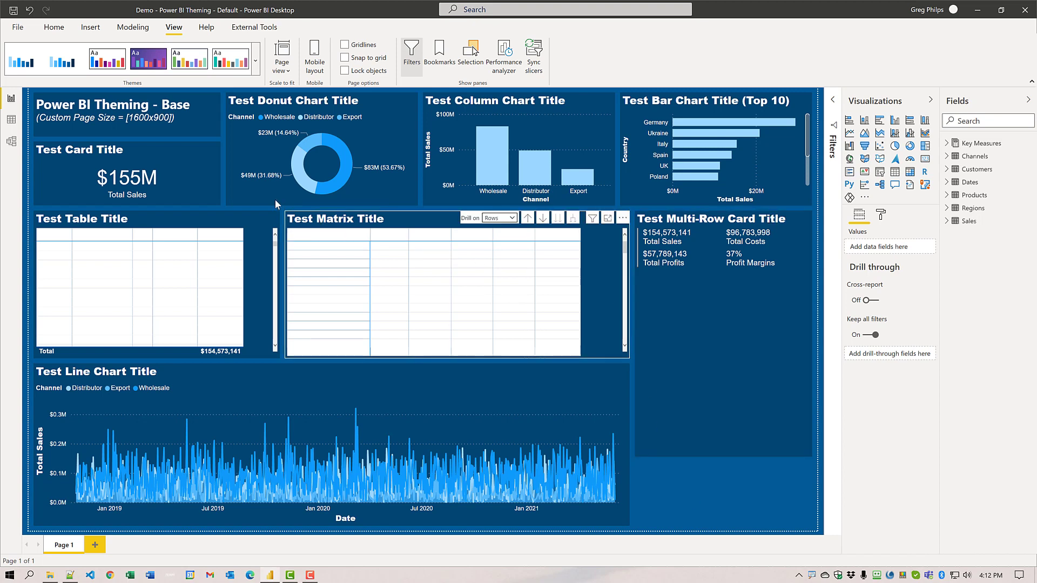
# Select the Test Card visual on the report canvas.
pyautogui.click(173, 163)
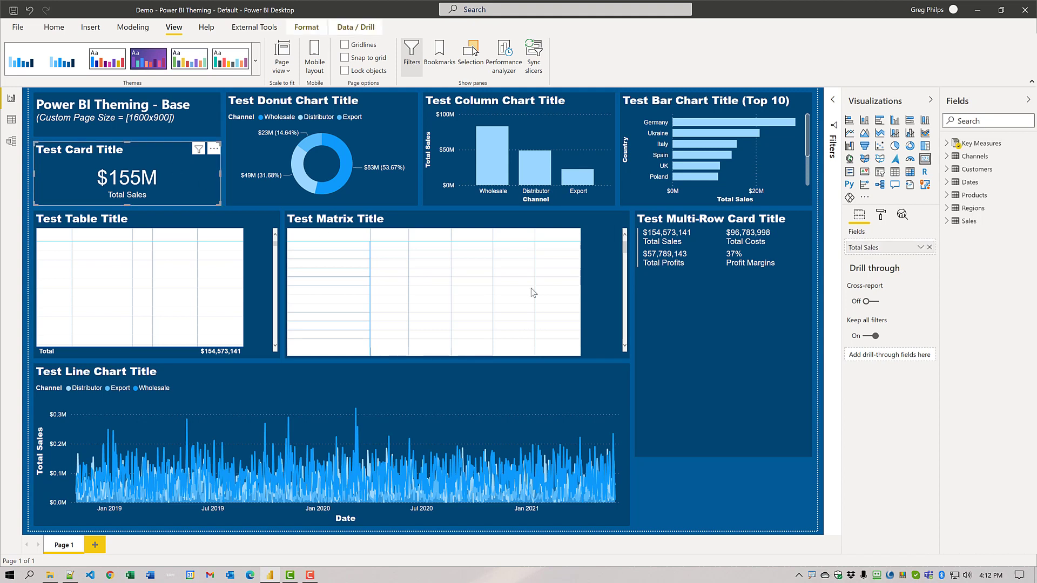
# Set the Test Card's title background colour to dark navy.
pyautogui.click(882, 215)
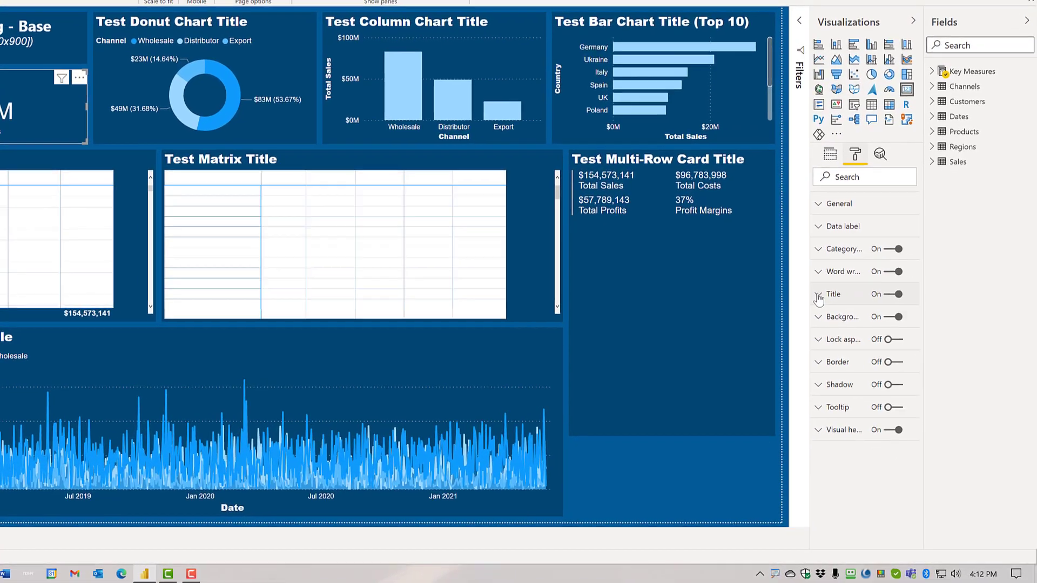
pyautogui.click(855, 335)
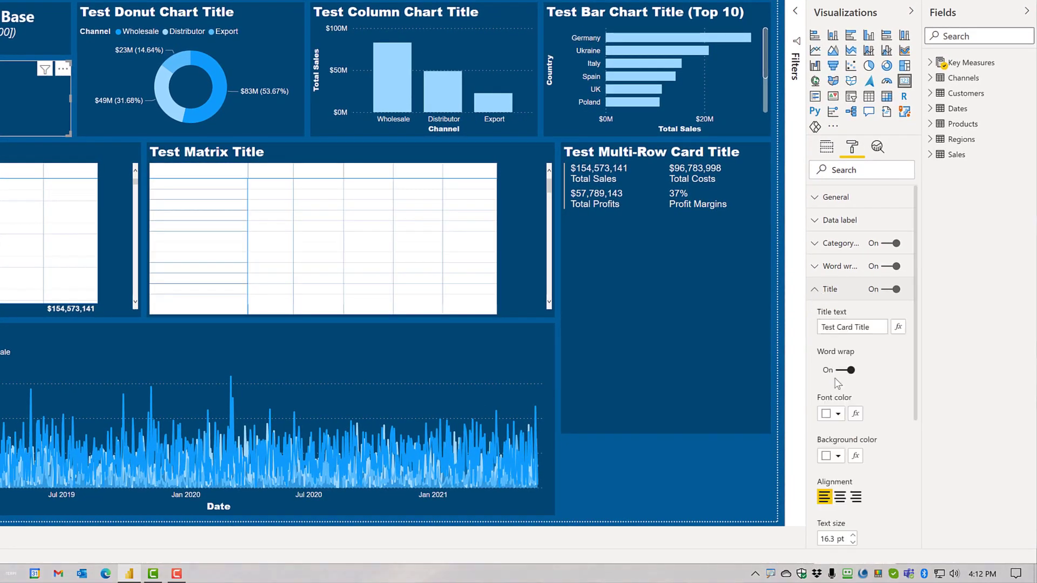
pyautogui.scroll(-2, 871, 496)
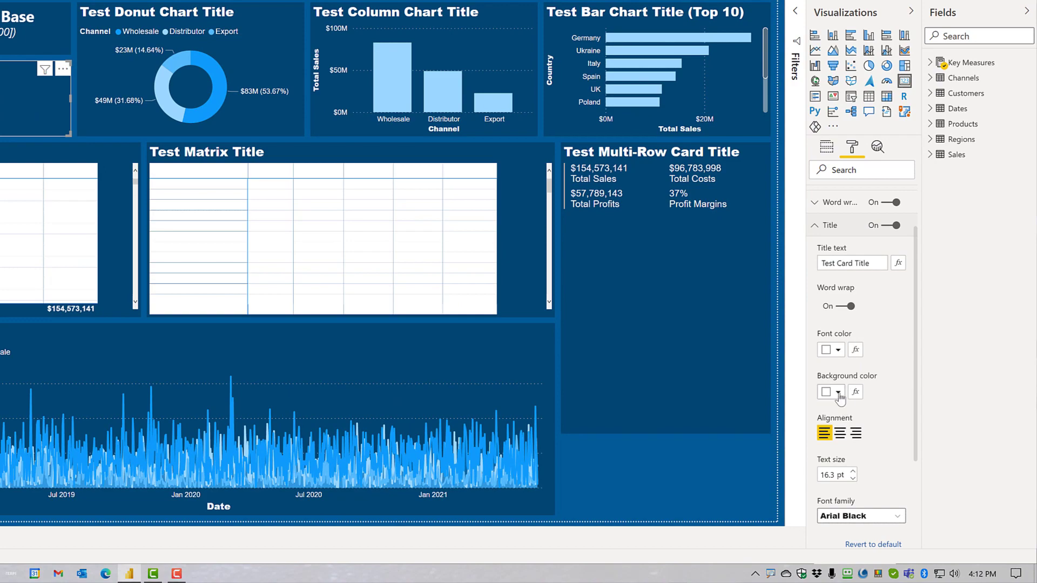
pyautogui.click(838, 393)
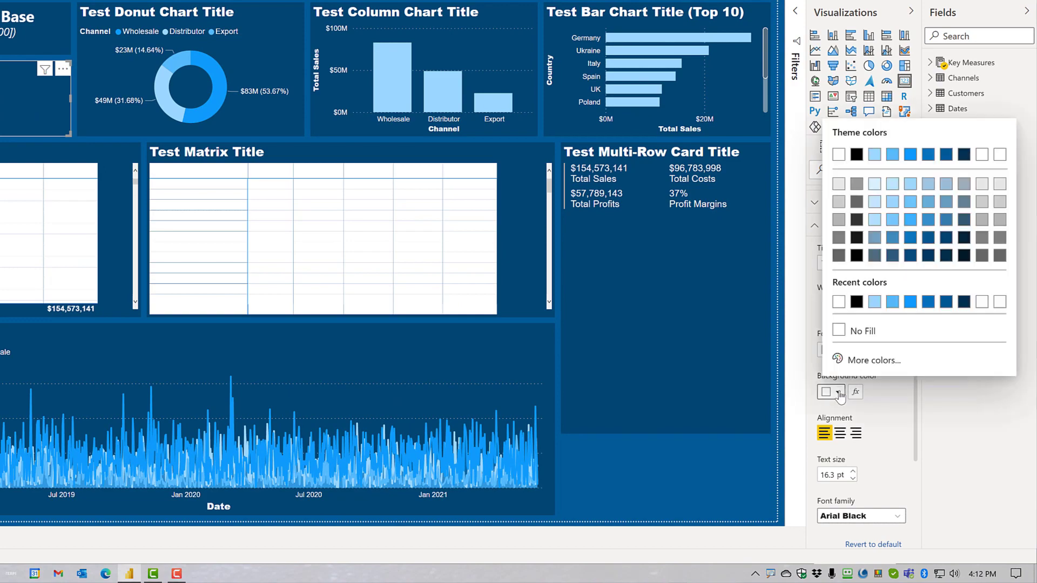
pyautogui.click(964, 157)
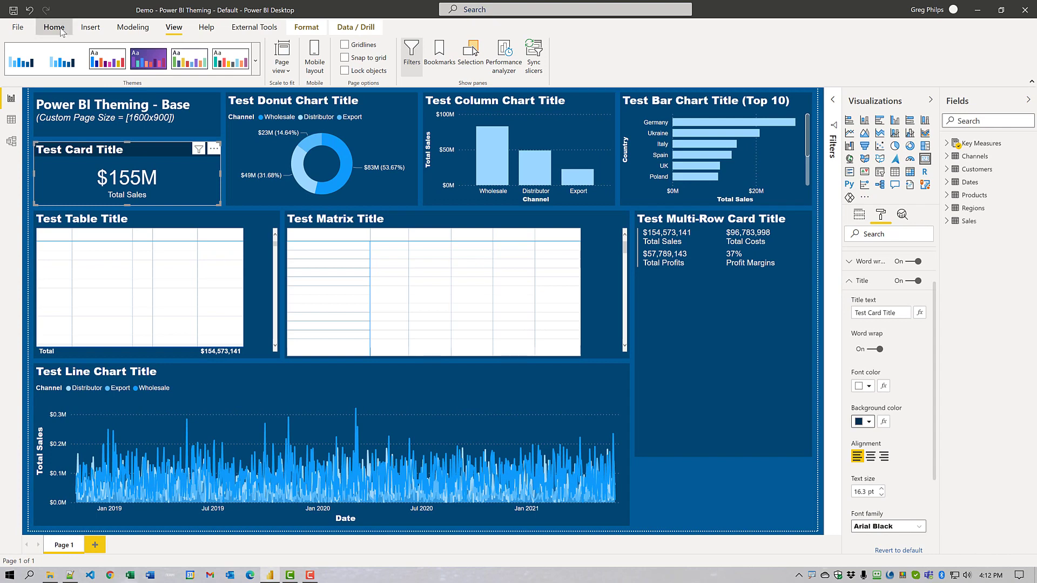
# Copy the card's title formatting to the donut, column and bar charts with Format painter.
pyautogui.click(54, 27)
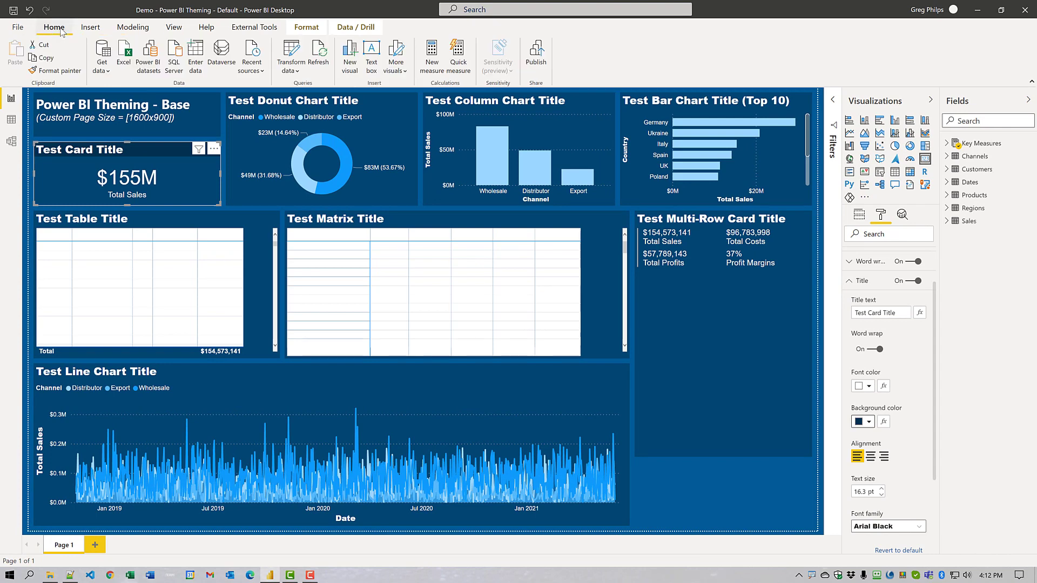
pyautogui.click(57, 71)
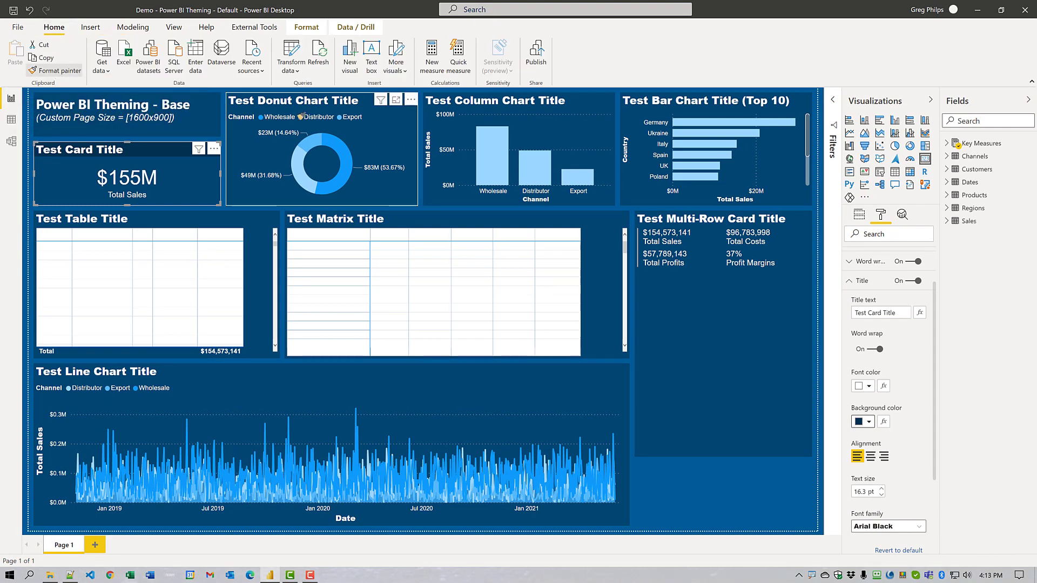
pyautogui.click(389, 133)
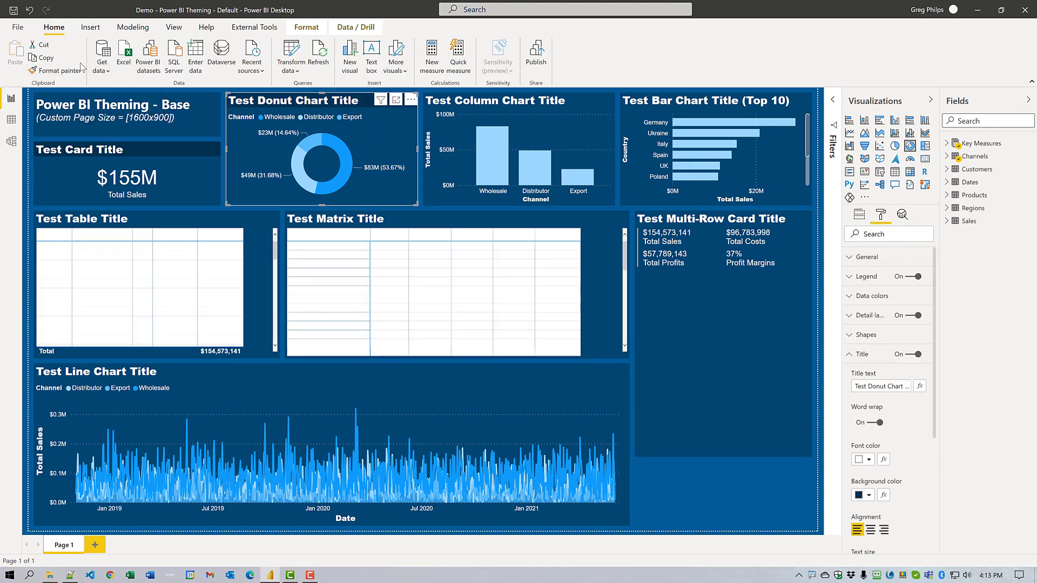
pyautogui.click(56, 71)
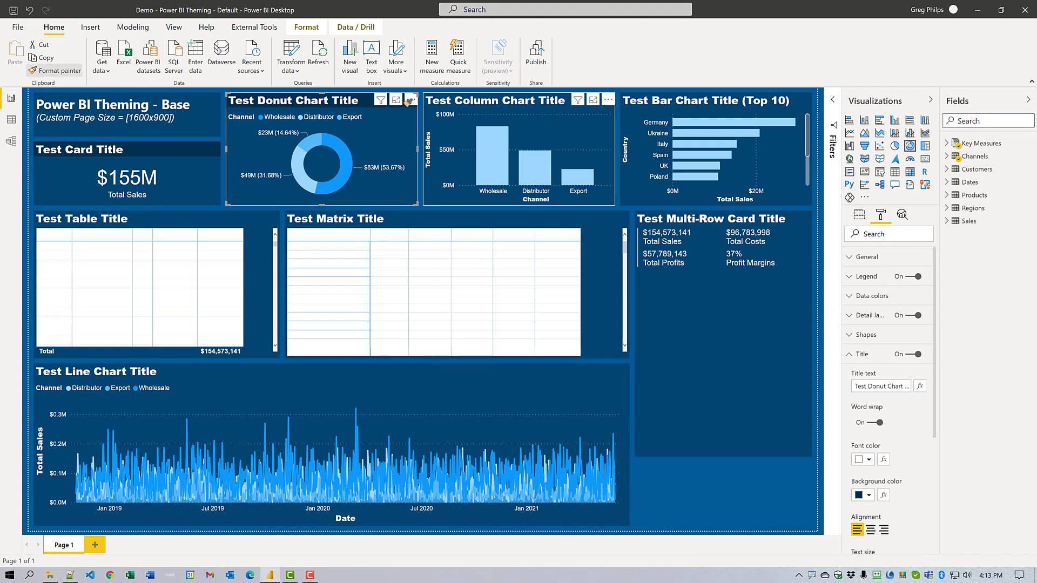
pyautogui.click(443, 119)
pyautogui.click(57, 71)
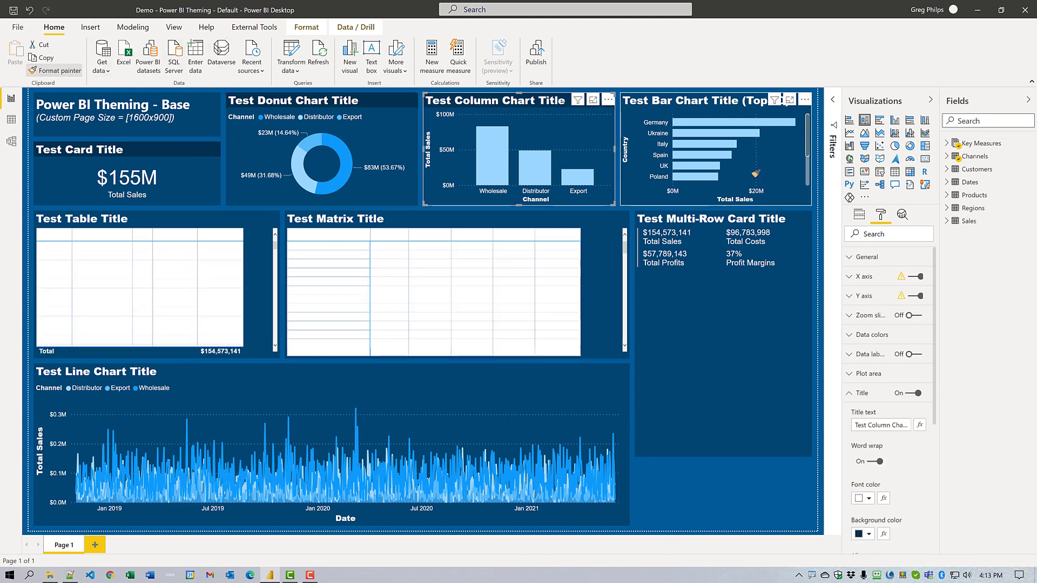
pyautogui.click(713, 151)
# Copy the same formatting to the Test Table, matrix, multi-row card and line chart.
pyautogui.click(57, 71)
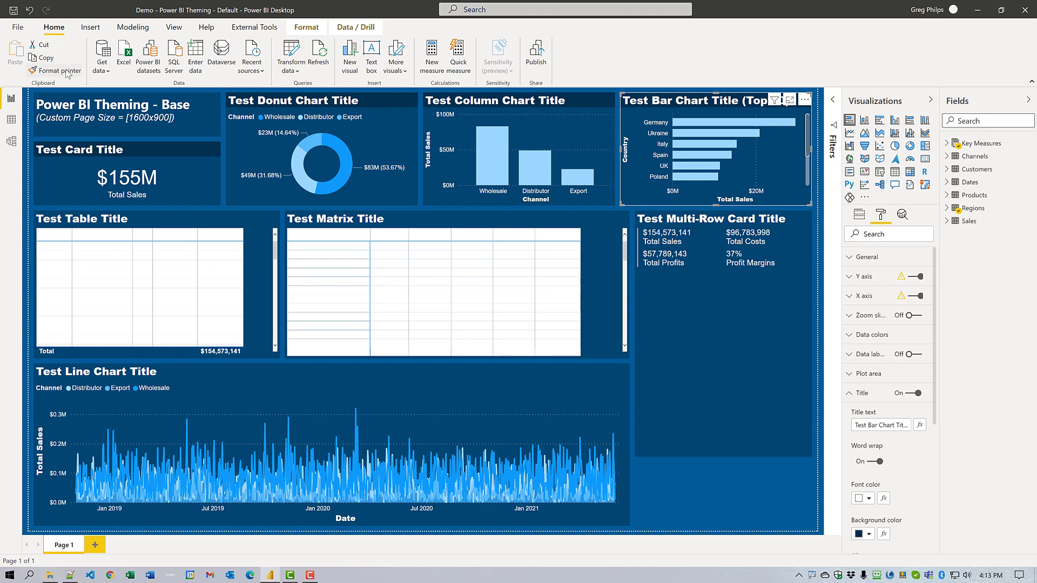
pyautogui.click(258, 257)
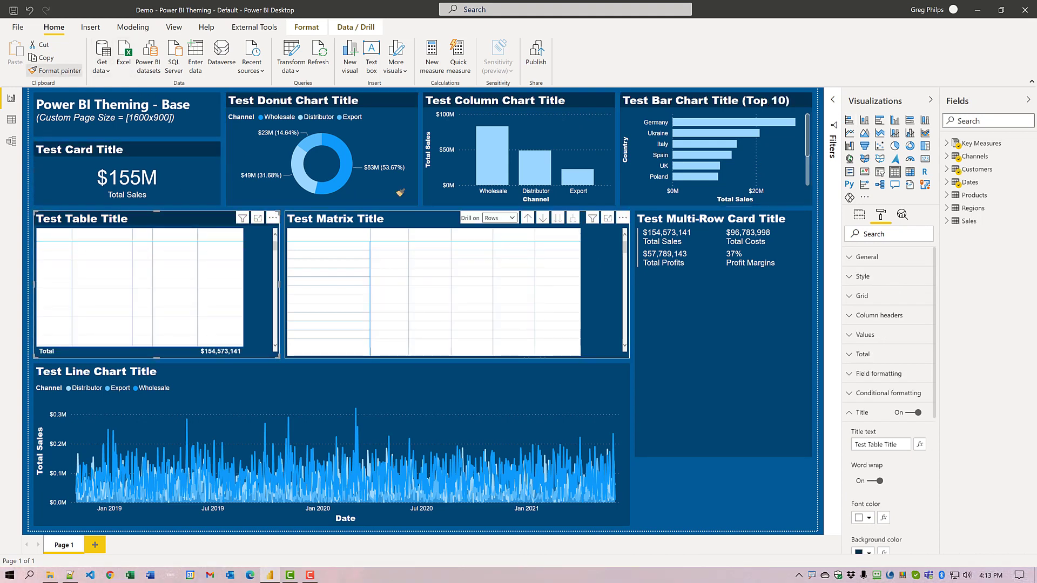
pyautogui.click(600, 265)
pyautogui.click(57, 71)
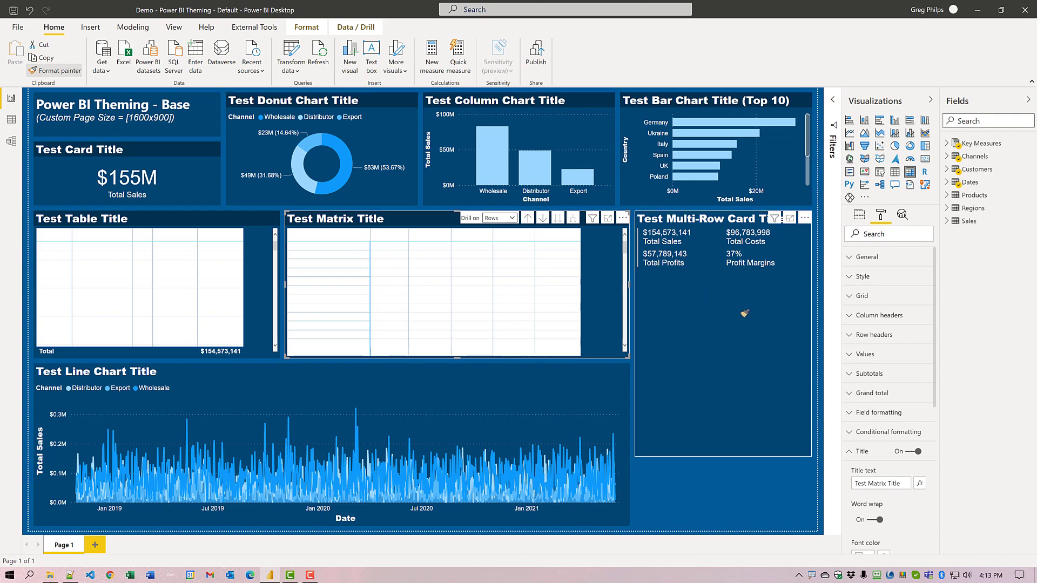
pyautogui.click(653, 287)
pyautogui.click(56, 71)
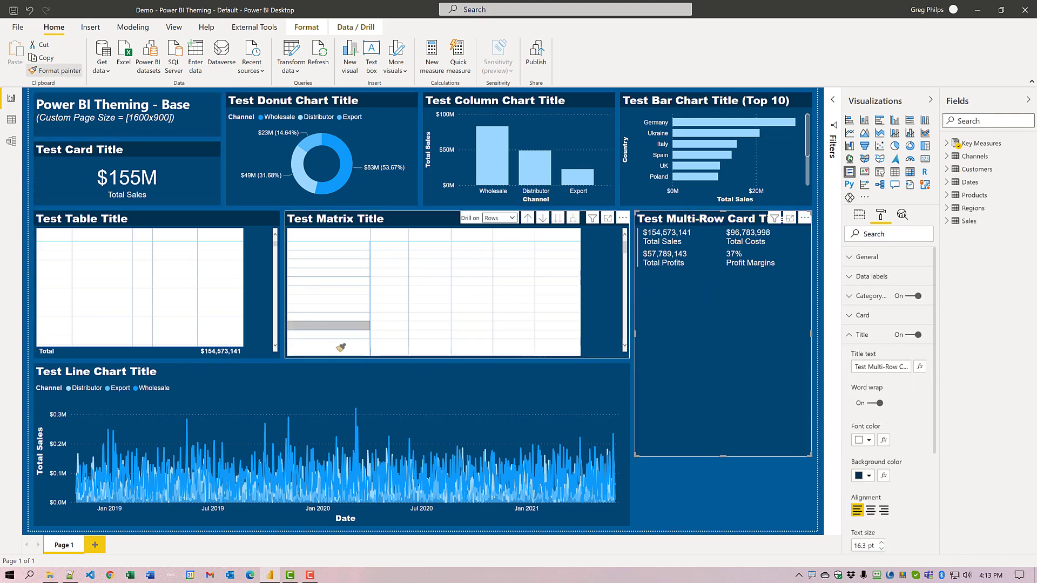
pyautogui.click(367, 388)
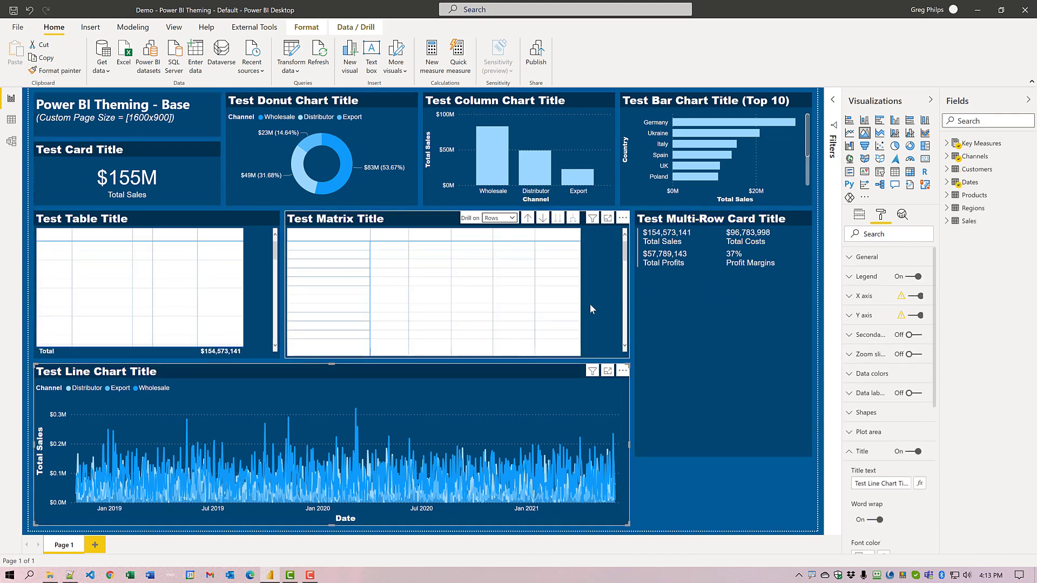
# Set the style of both the matrix and the Test Table to None.
pyautogui.click(600, 294)
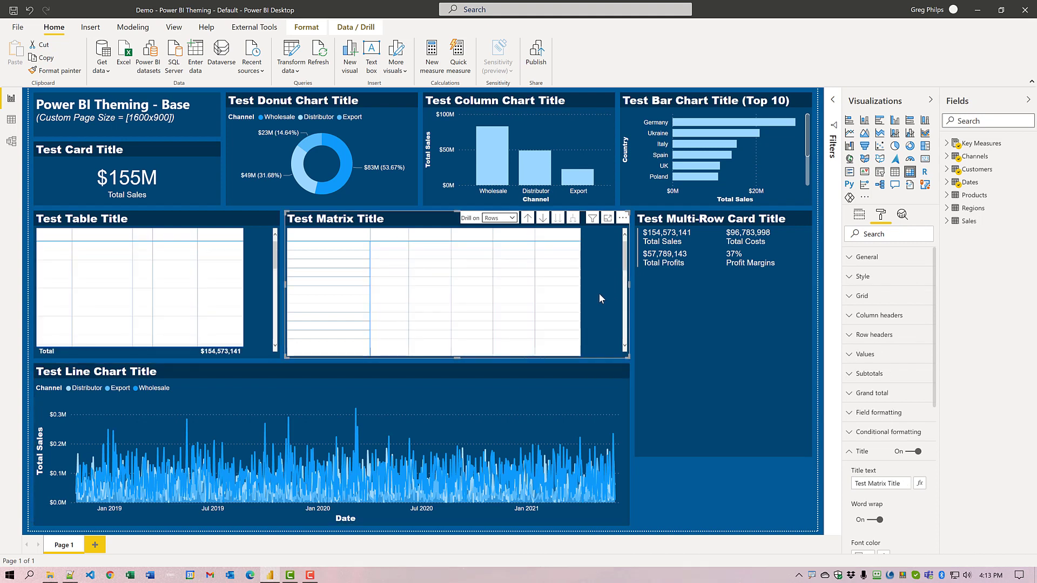
pyautogui.click(850, 279)
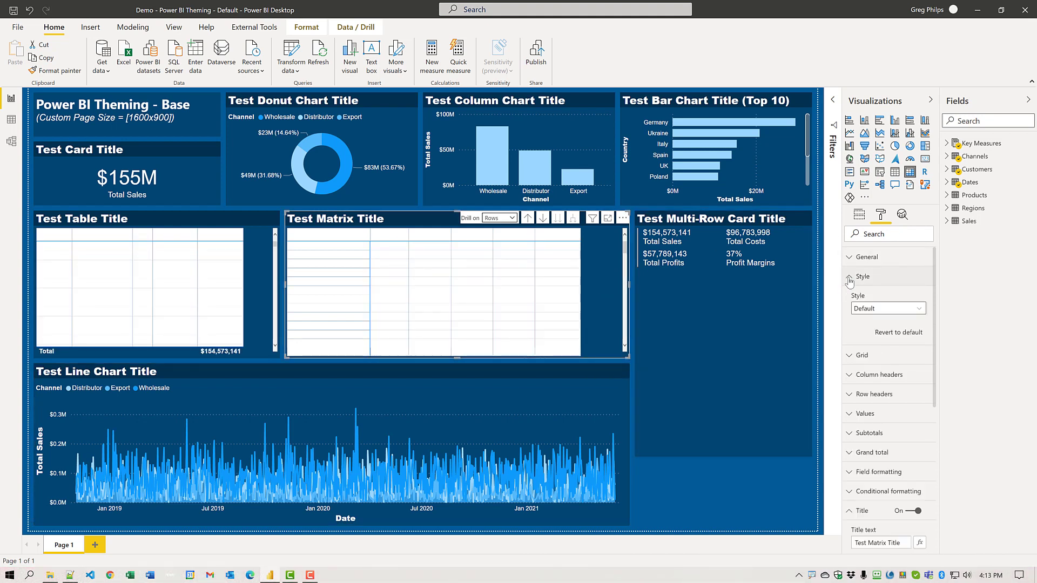
pyautogui.click(865, 309)
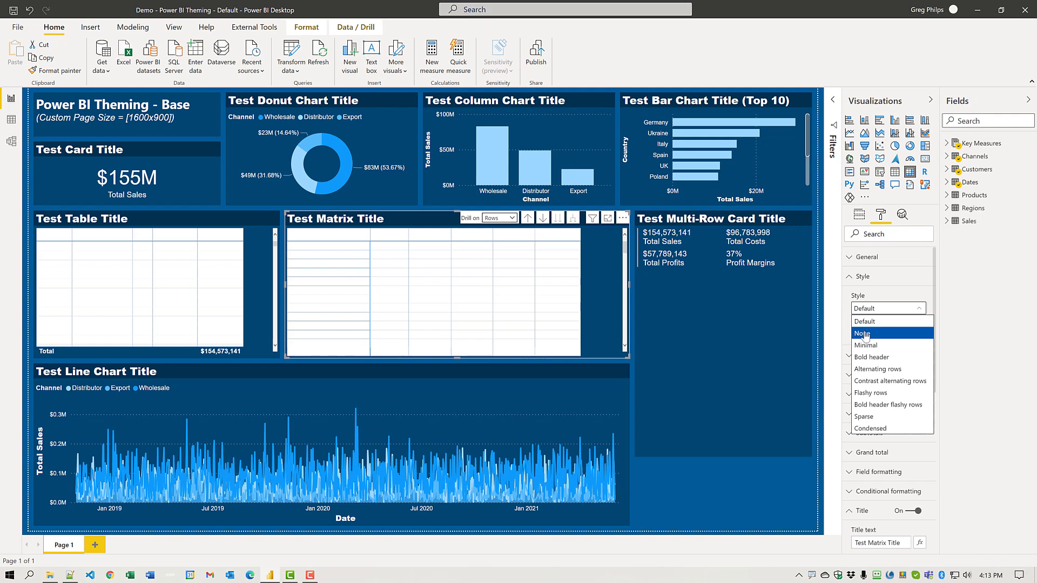
pyautogui.click(865, 334)
pyautogui.click(270, 281)
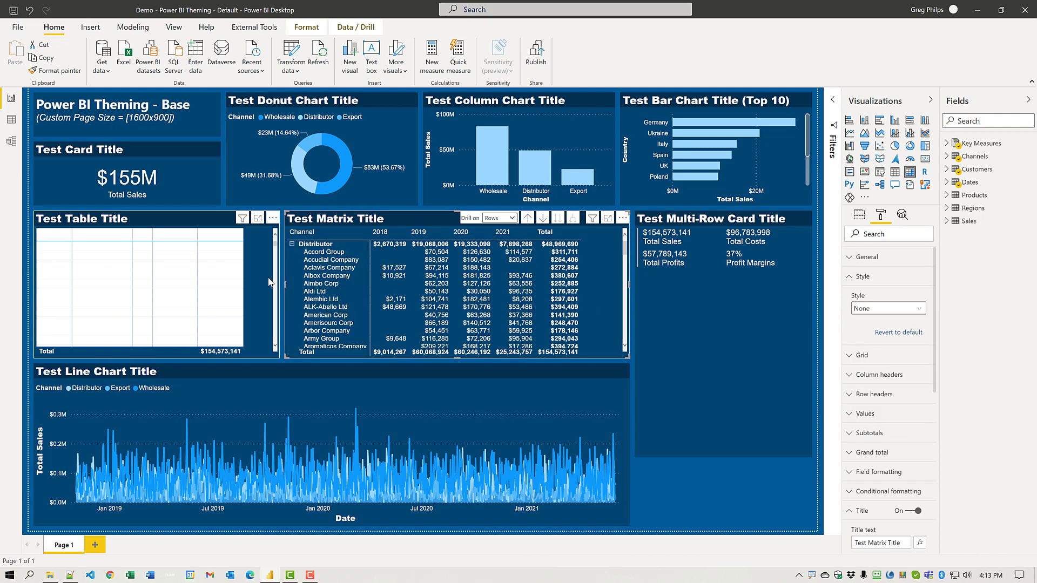
pyautogui.click(889, 309)
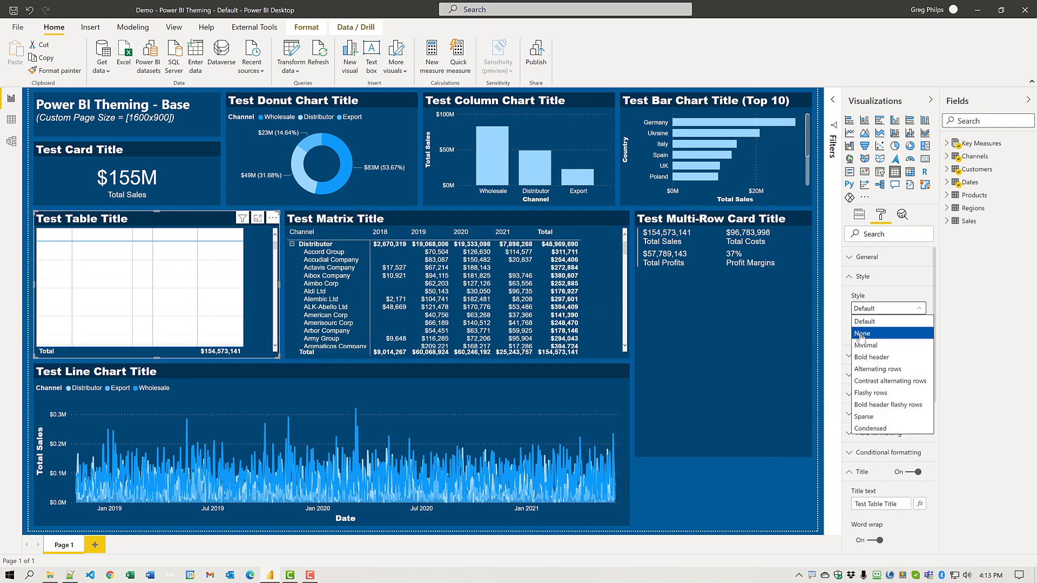
pyautogui.click(865, 334)
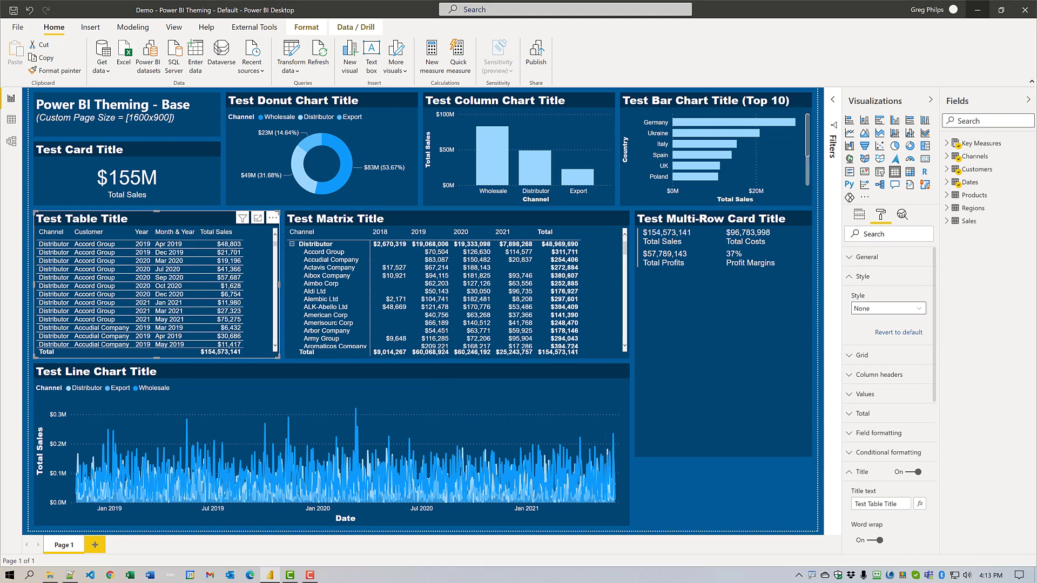
# Close Power BI without saving and reopen Demo - Power BI Theming - Default.pbix.
pyautogui.click(1026, 10)
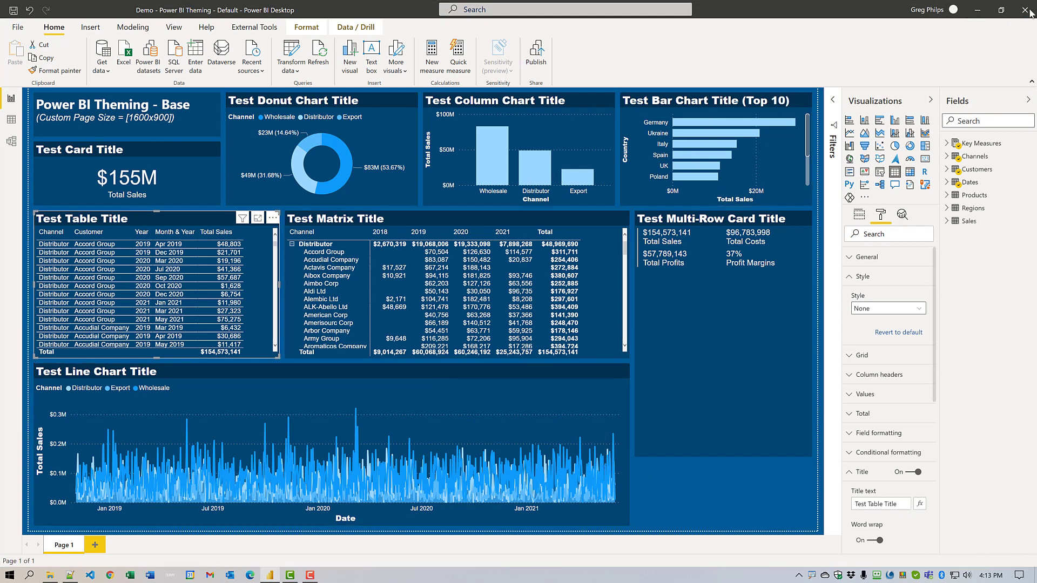
pyautogui.click(582, 307)
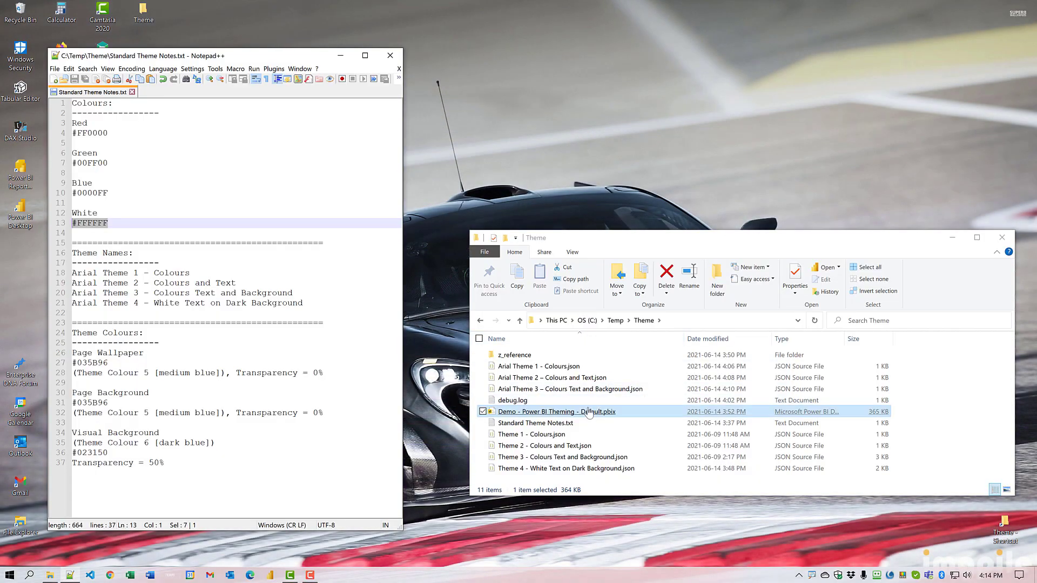
pyautogui.doubleClick(589, 413)
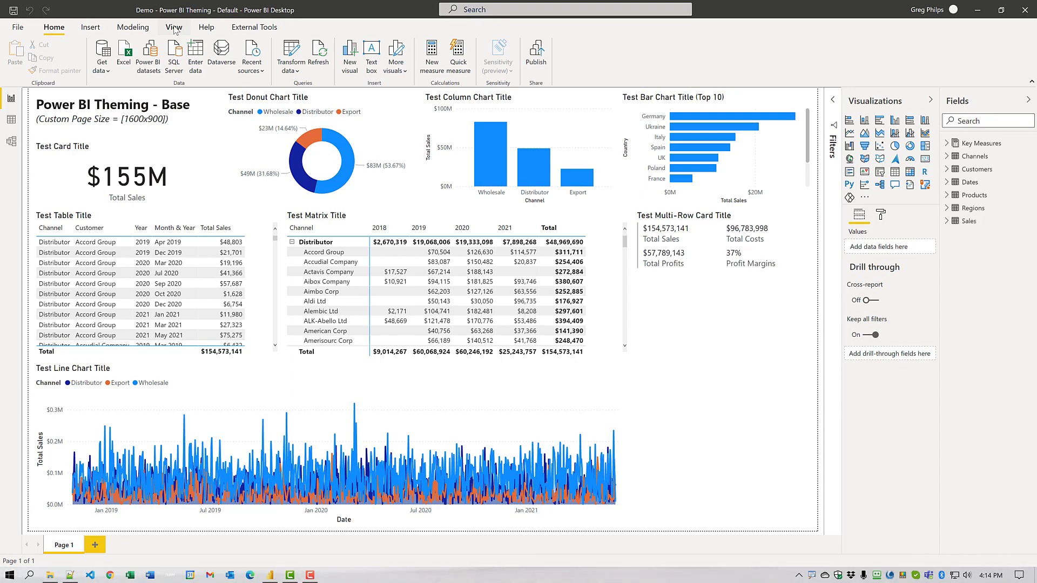
# Import the 'Theme 1 - Colours.json' theme file to apply light-blue data colours.
pyautogui.click(174, 30)
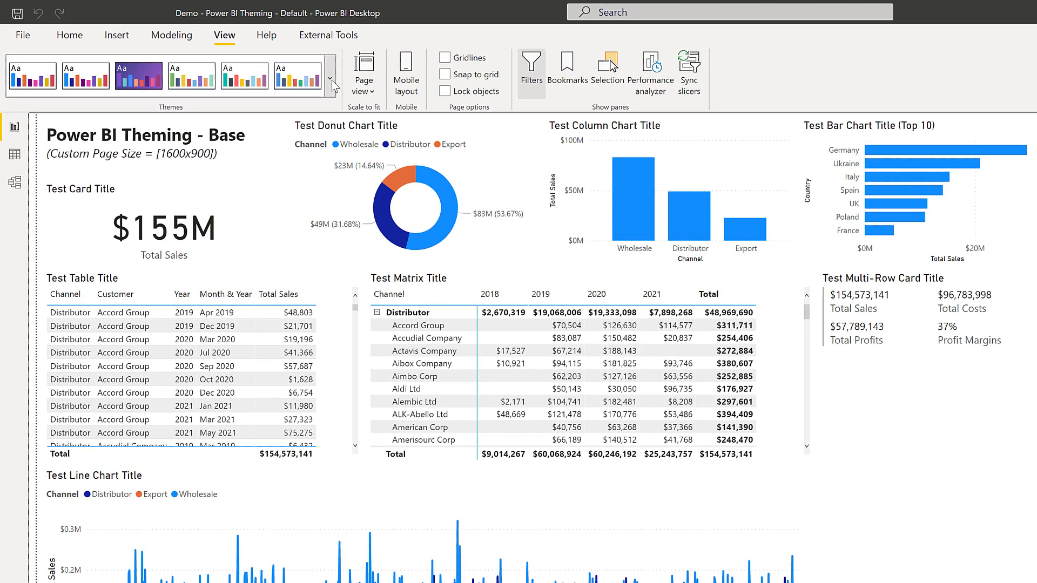
pyautogui.click(329, 81)
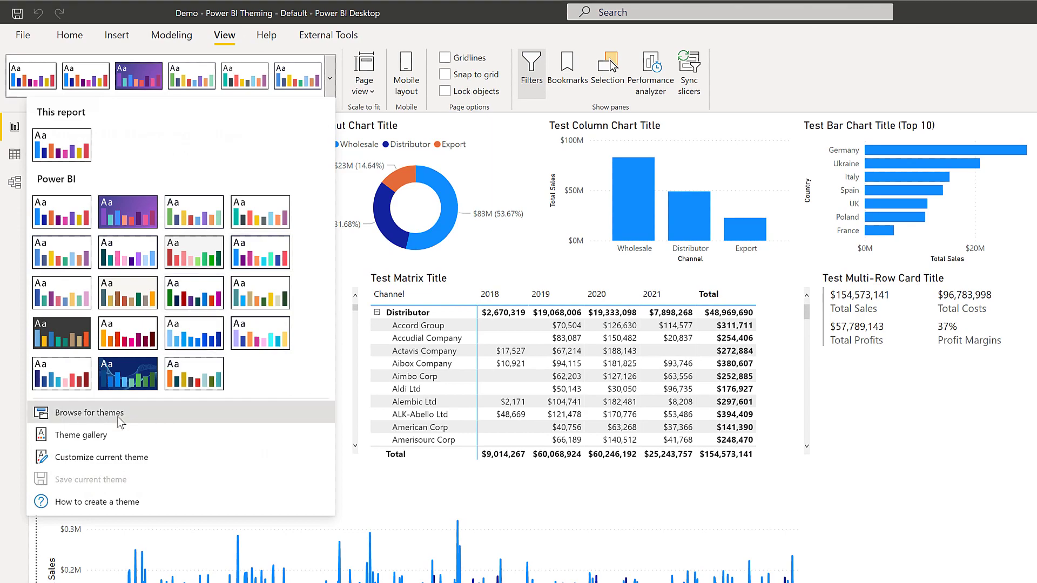
pyautogui.click(120, 418)
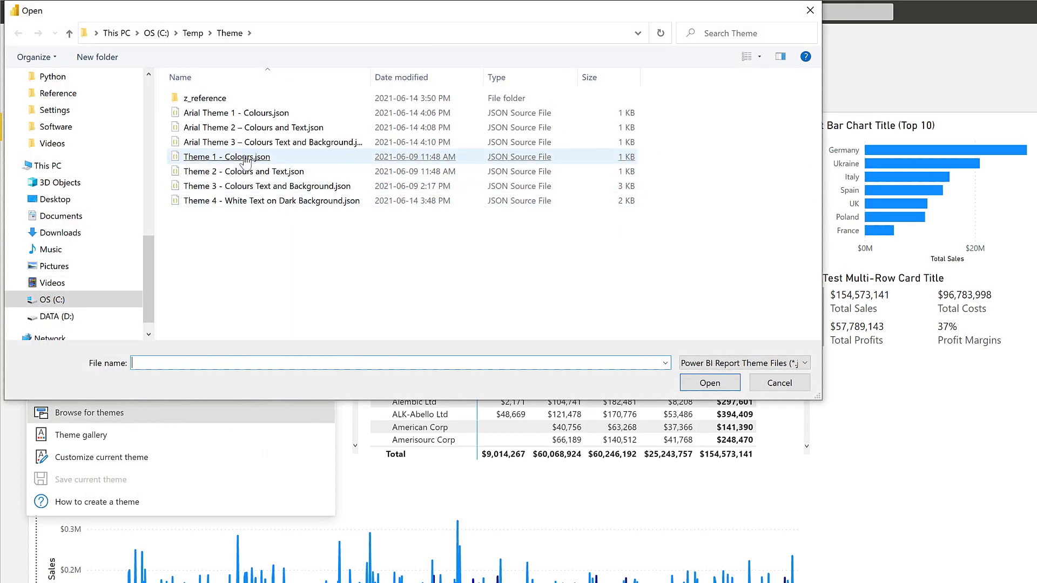
pyautogui.doubleClick(244, 161)
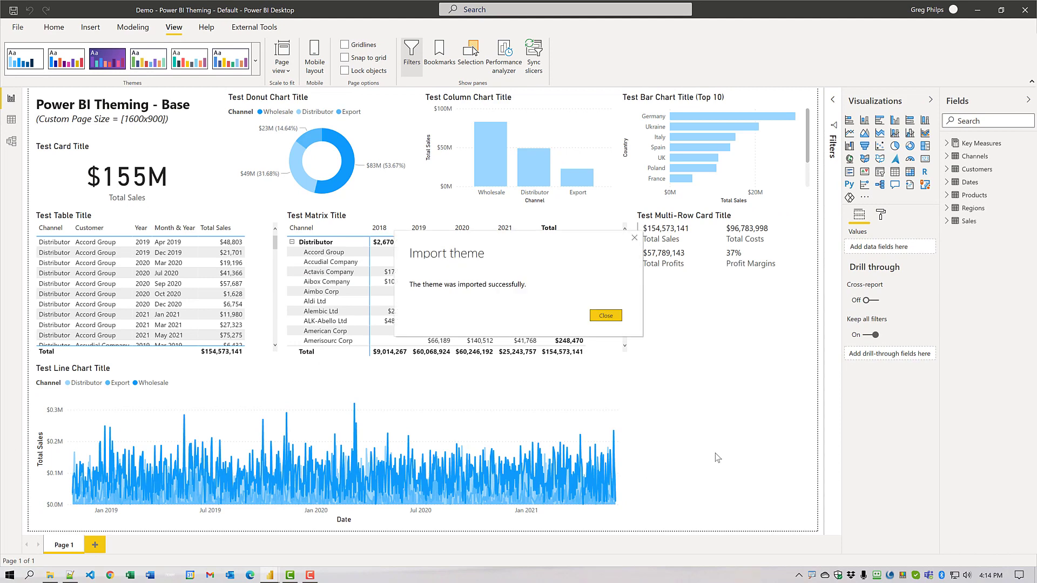
pyautogui.click(617, 319)
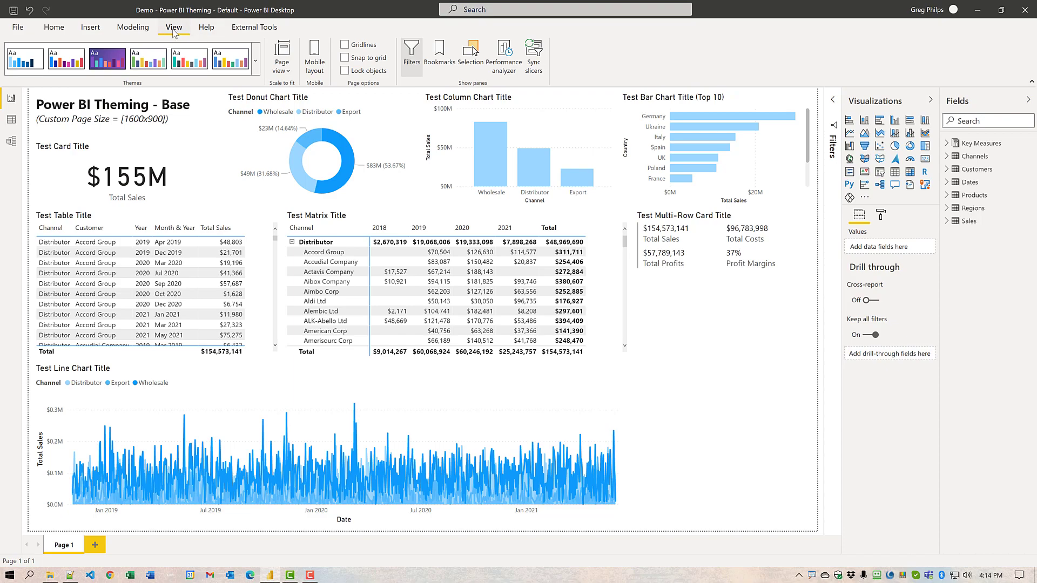
# Import the 'Theme 2 – Colours and Text.json' theme for larger, bold visual titles.
pyautogui.click(255, 60)
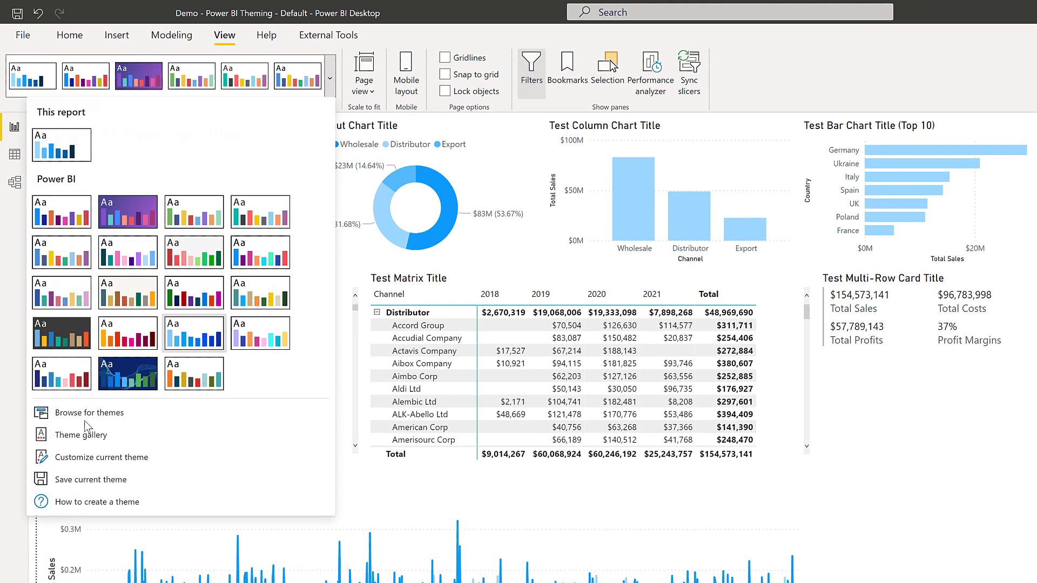
pyautogui.click(89, 413)
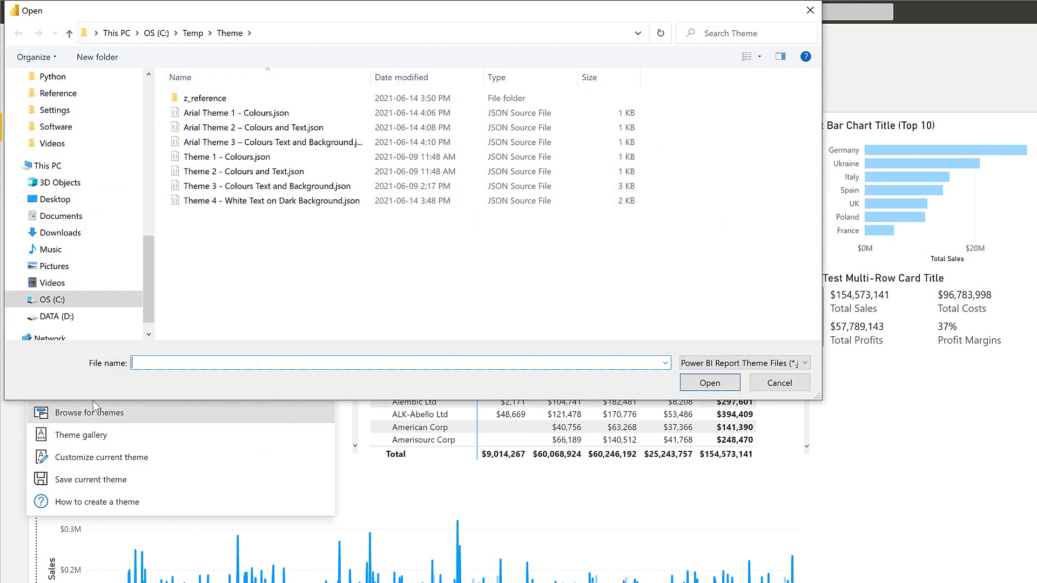
pyautogui.doubleClick(239, 173)
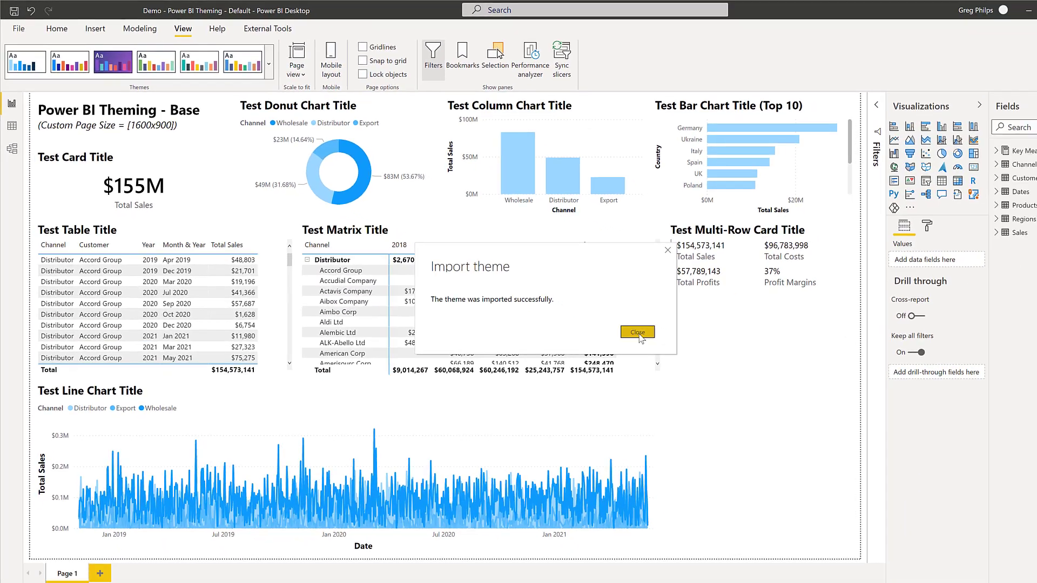
pyautogui.click(782, 408)
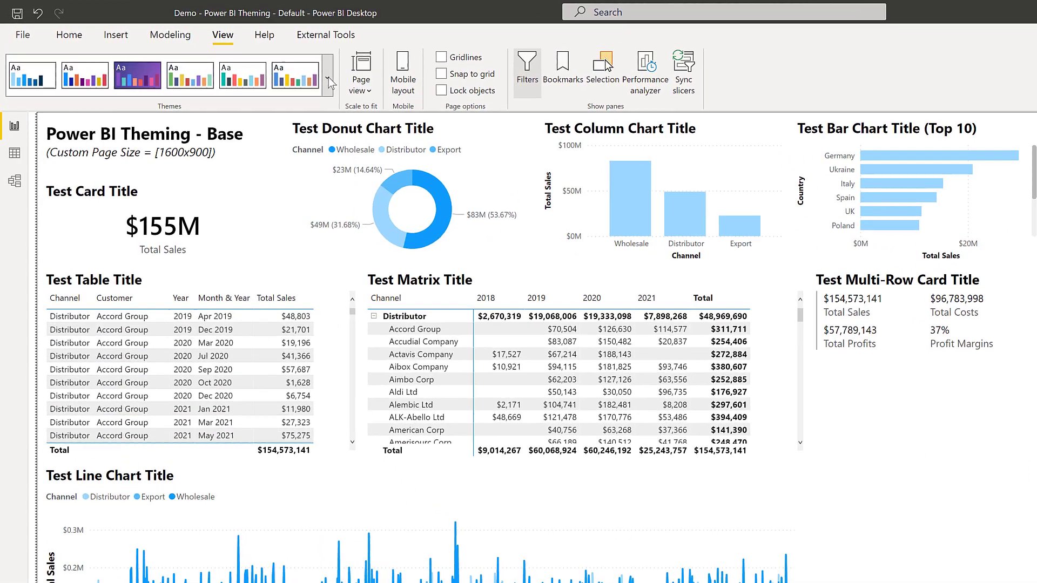
# Import the 'Theme 3 - Colours Text and Background.json' theme to give the page a blue background.
pyautogui.click(255, 60)
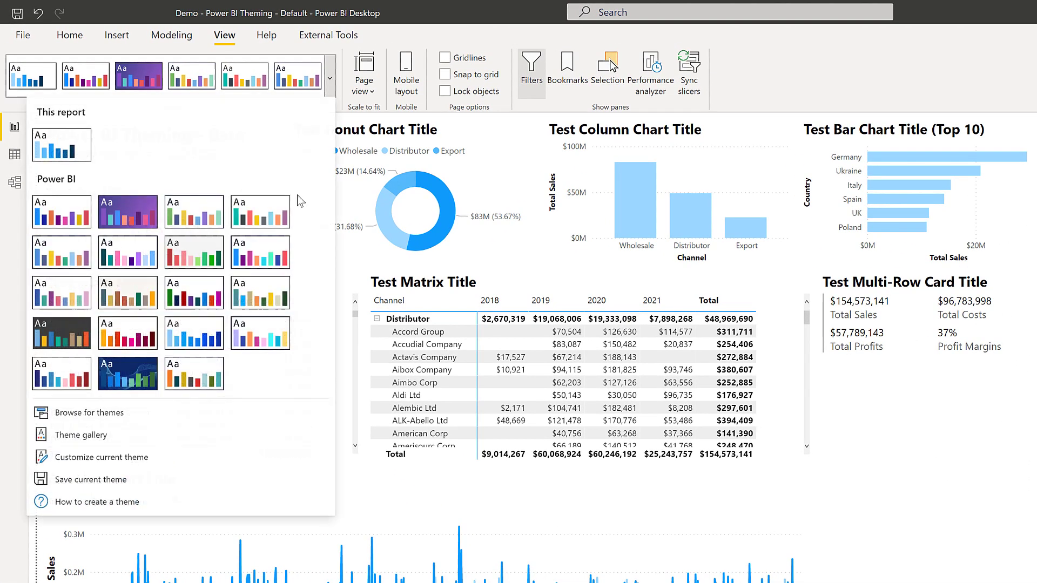
pyautogui.click(130, 418)
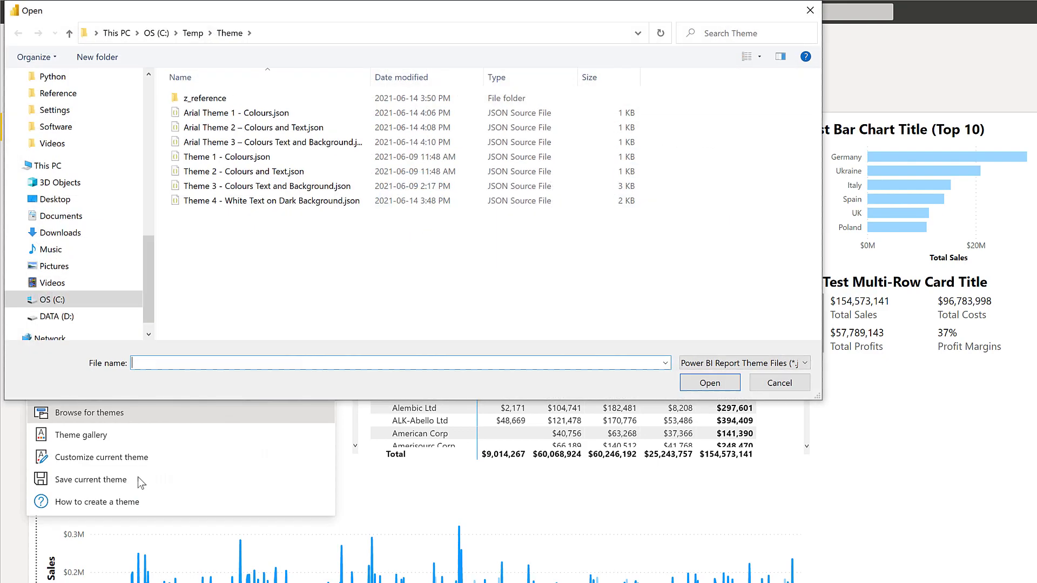
pyautogui.doubleClick(268, 186)
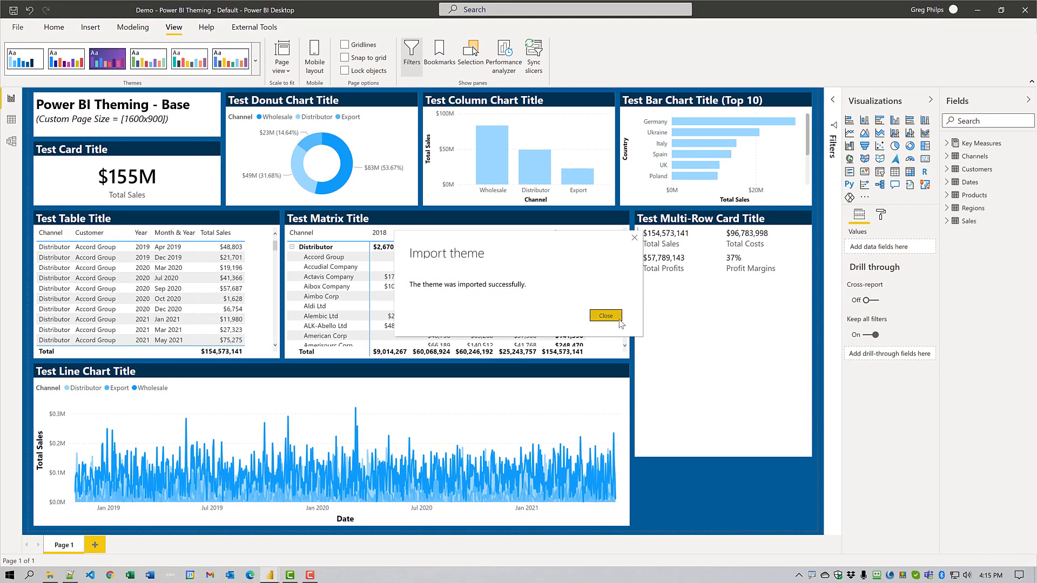
pyautogui.press('Return')
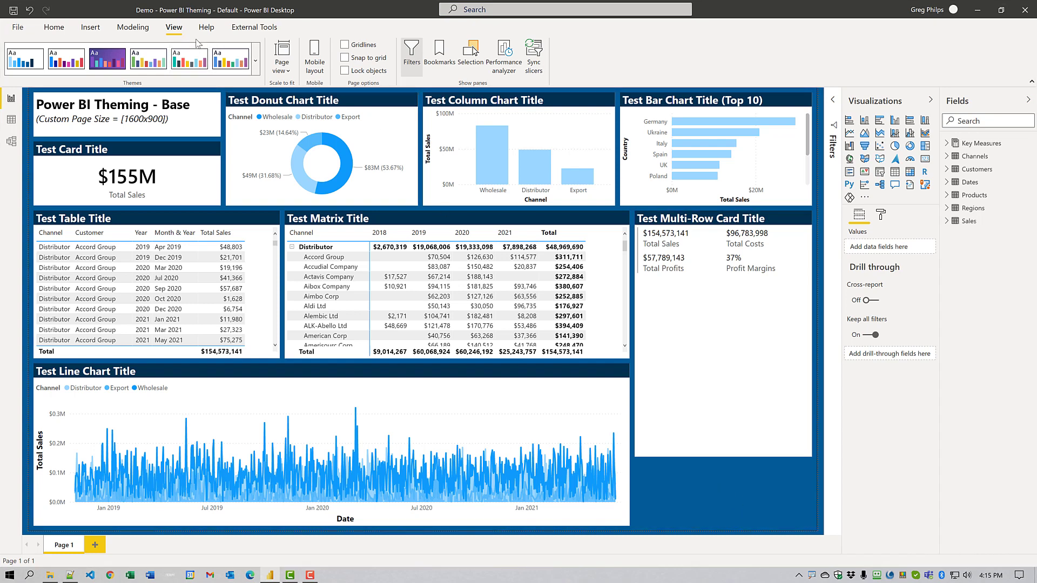
# Import the 'Theme 4 - White Text on Dark Background.json' theme for navy visuals with white text.
pyautogui.click(256, 61)
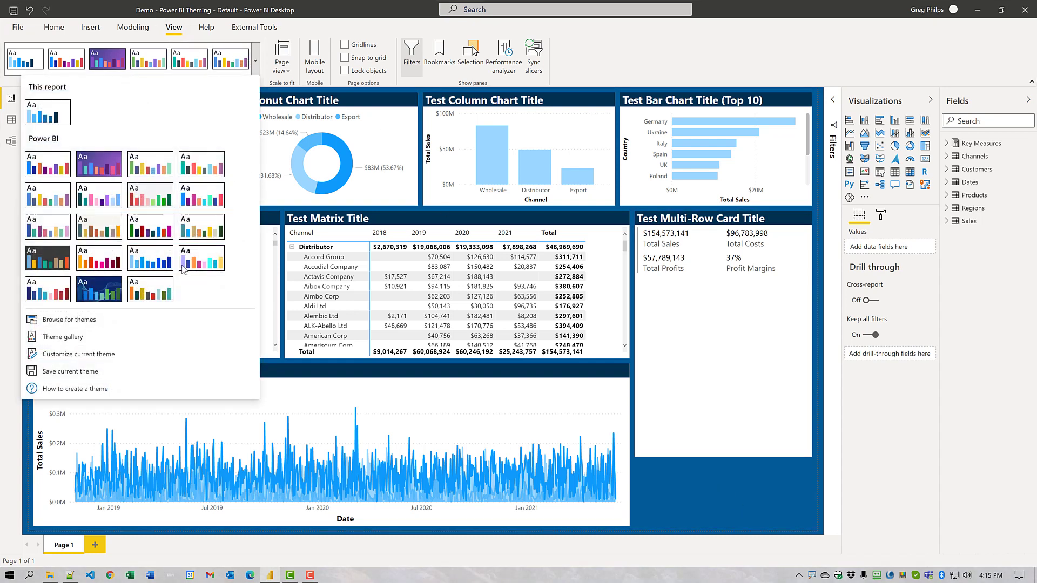
pyautogui.click(69, 319)
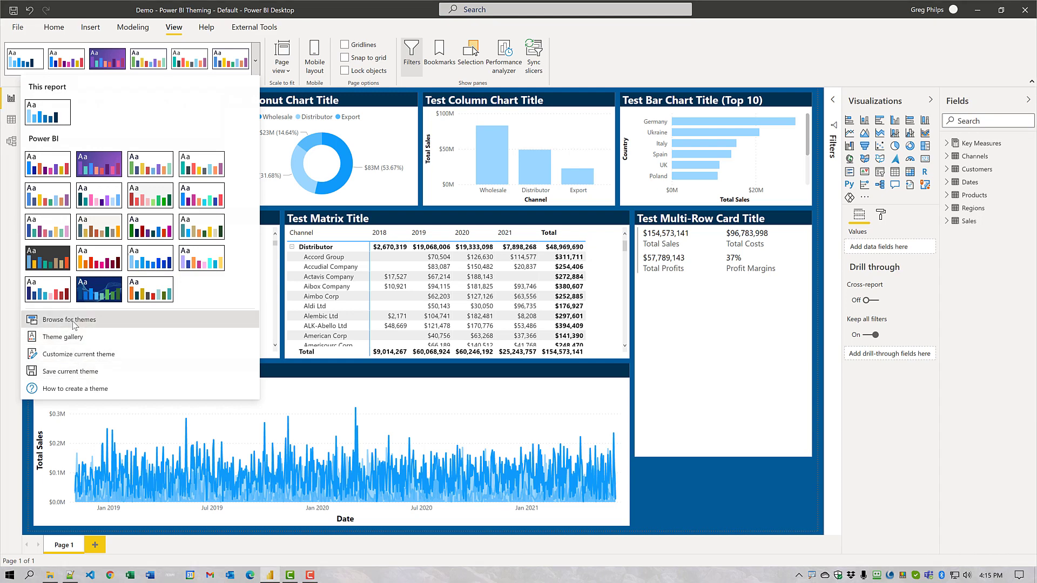
pyautogui.doubleClick(196, 157)
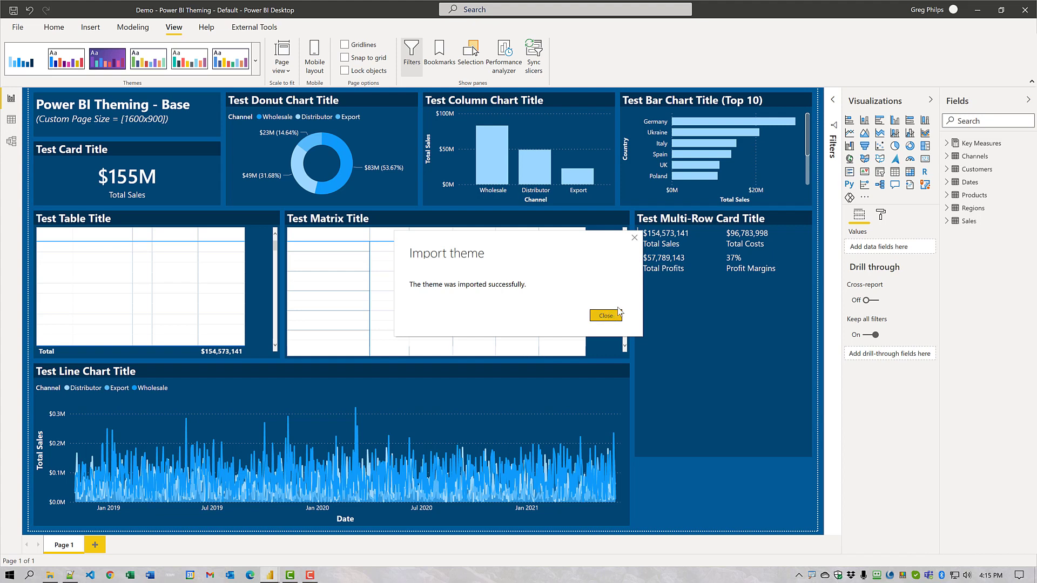
pyautogui.click(605, 315)
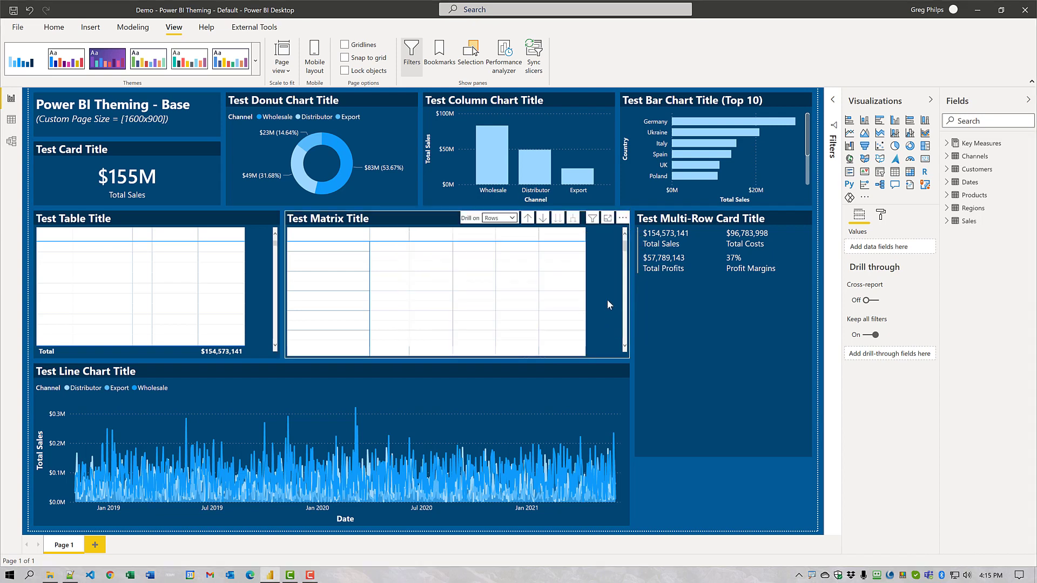
# Set the Test Matrix visual's style to None.
pyautogui.click(608, 301)
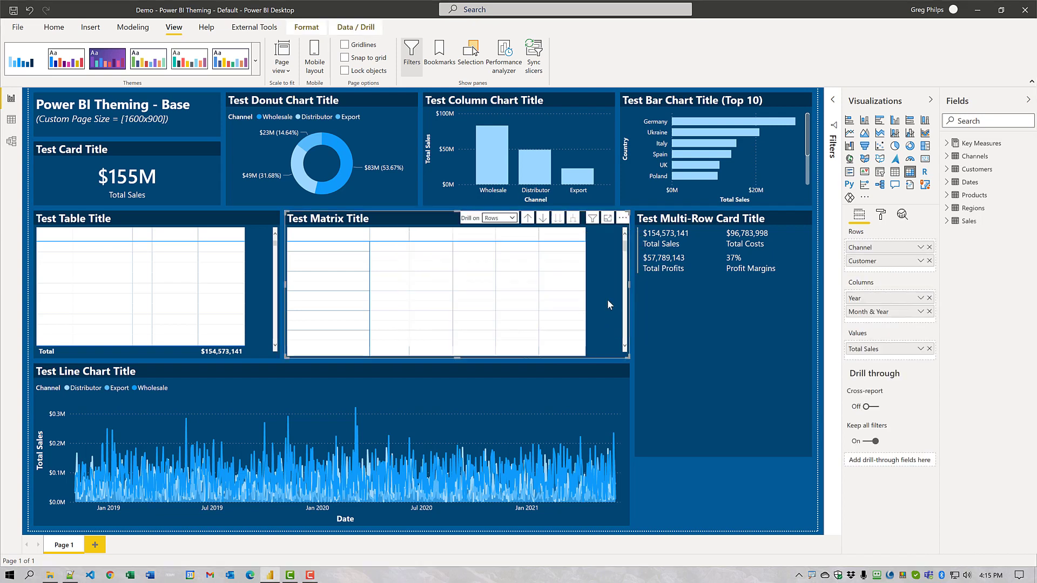
pyautogui.click(881, 216)
pyautogui.click(852, 276)
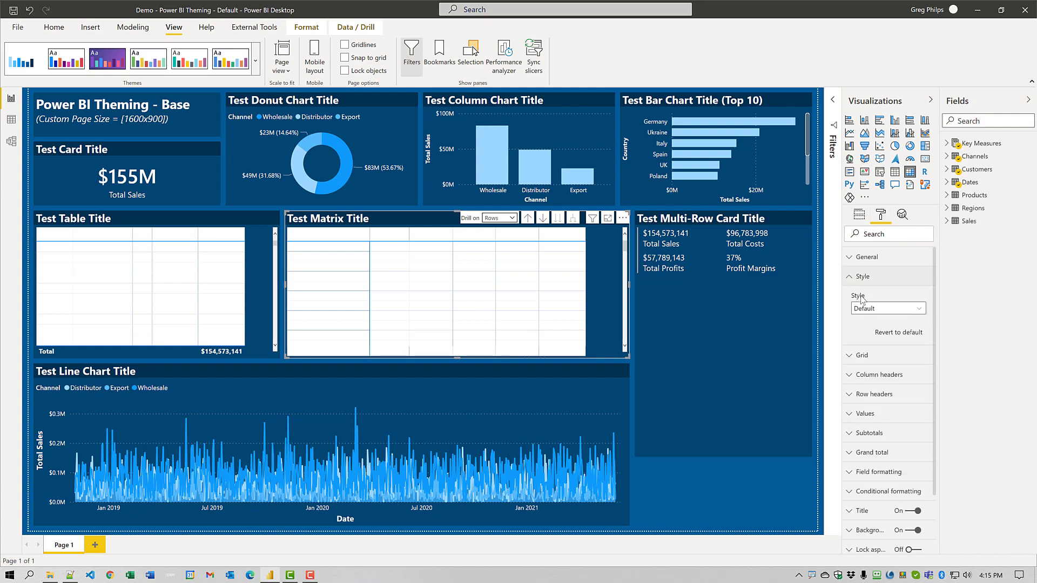
pyautogui.click(889, 309)
pyautogui.click(864, 330)
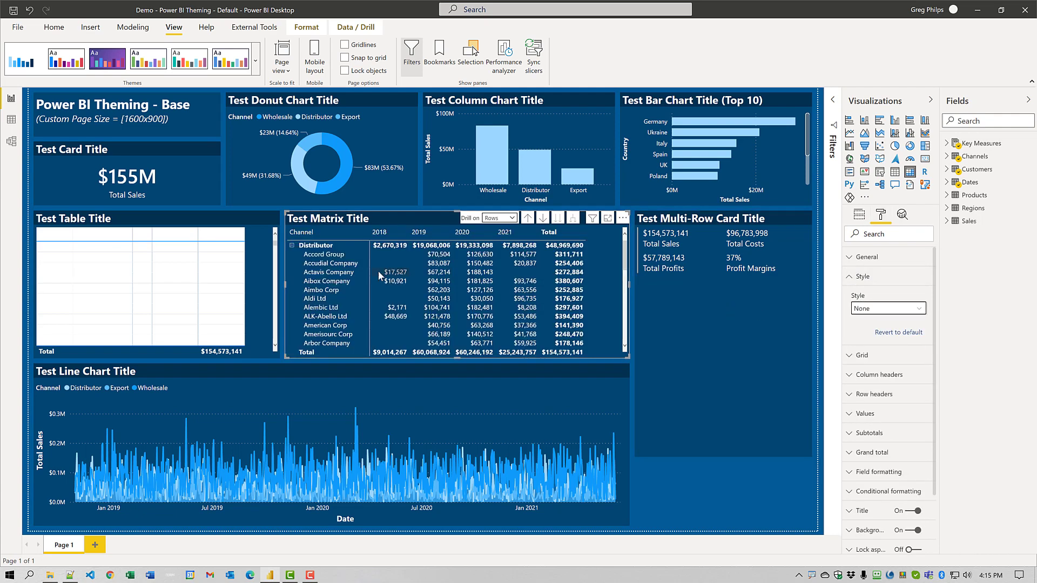
# Set the Test Table visual's style to None and deselect it to view the result.
pyautogui.click(264, 274)
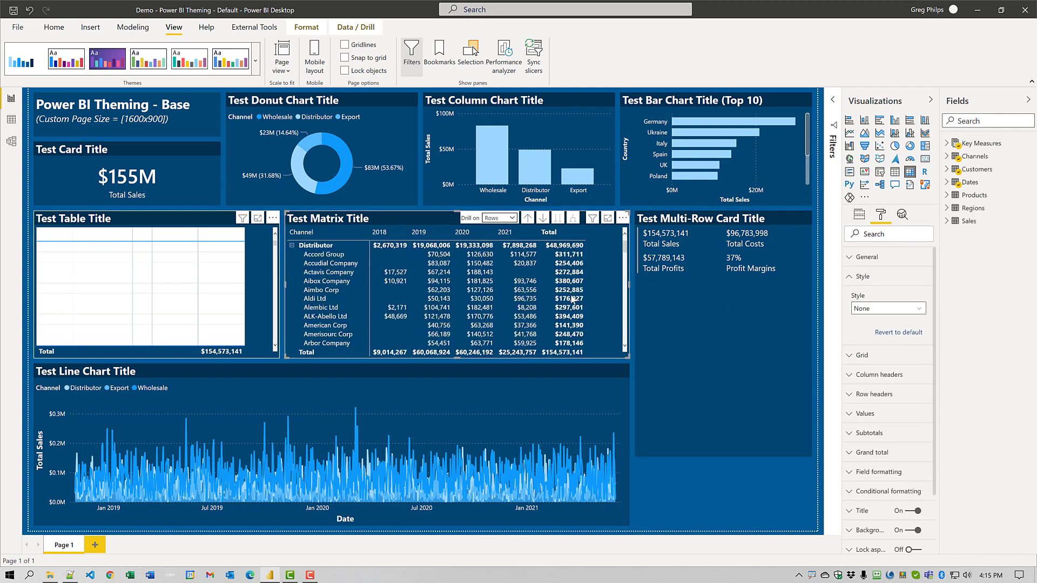
pyautogui.click(884, 308)
pyautogui.click(867, 334)
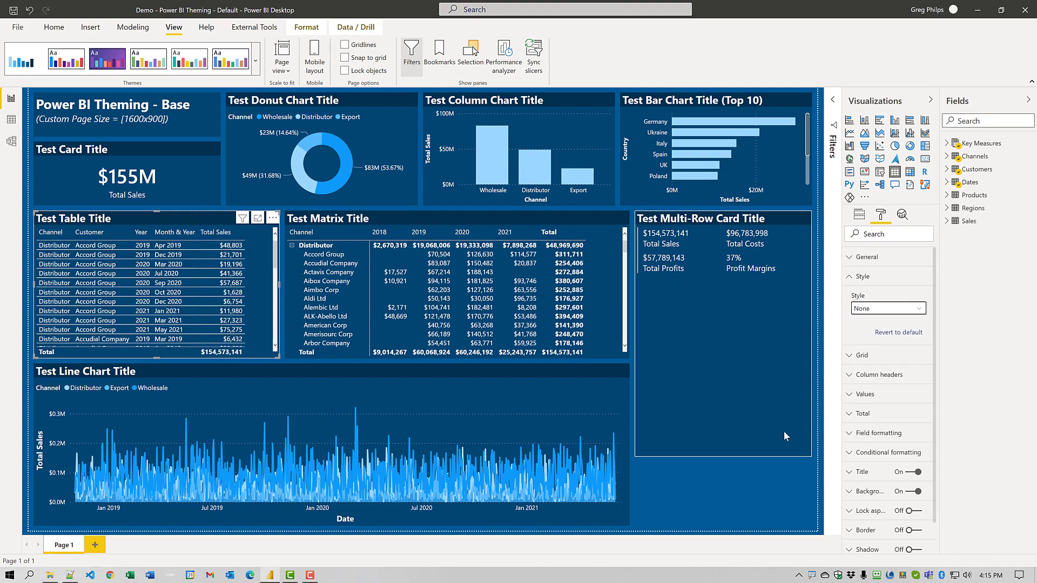
pyautogui.click(758, 497)
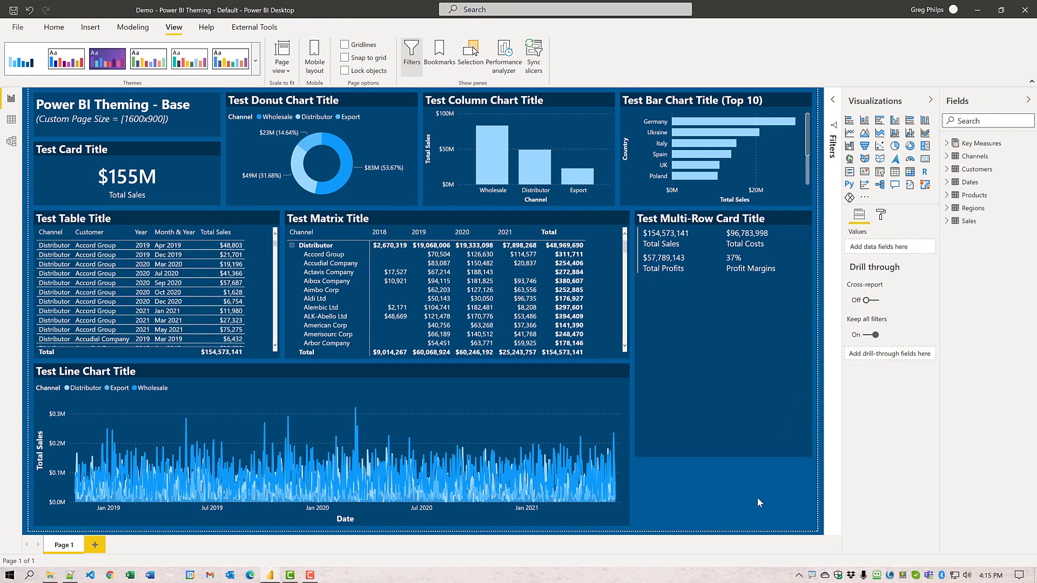